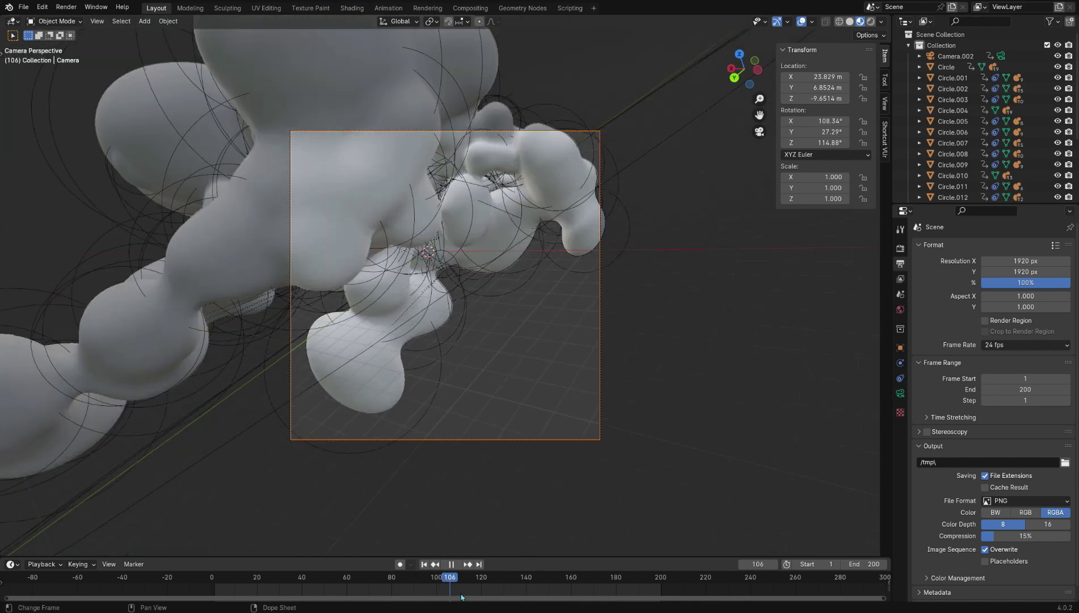
At frame 0, move and rotate the camera to about 111.25°, 39.5°, 120.1° to reframe the metaball cluster, and insert a keyframe.
key(space)
drag(524, 599, 221, 579)
key(g)
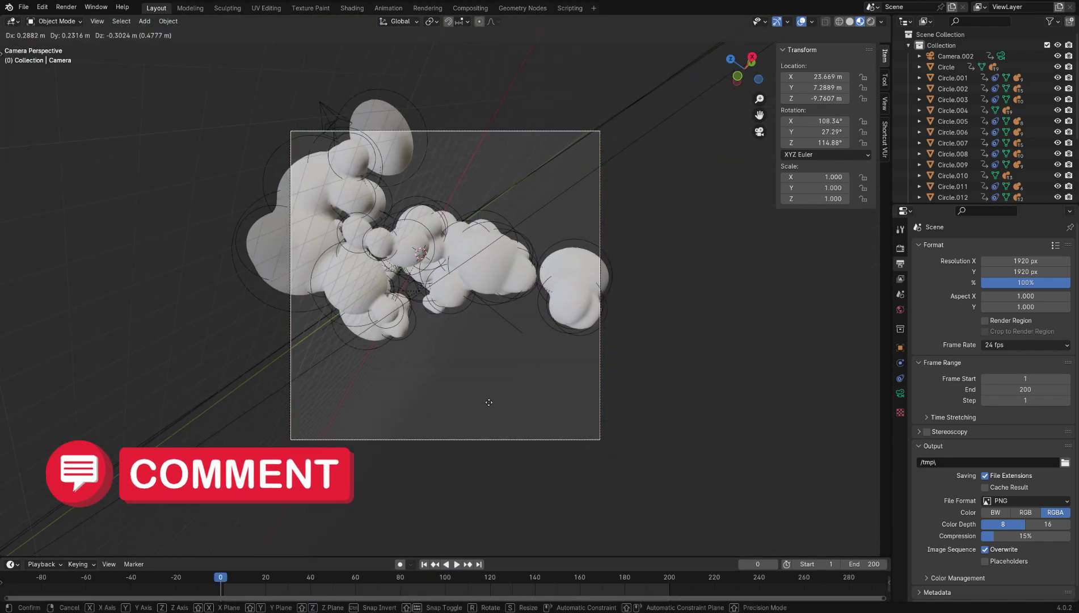
click(492, 393)
key(r)
click(541, 426)
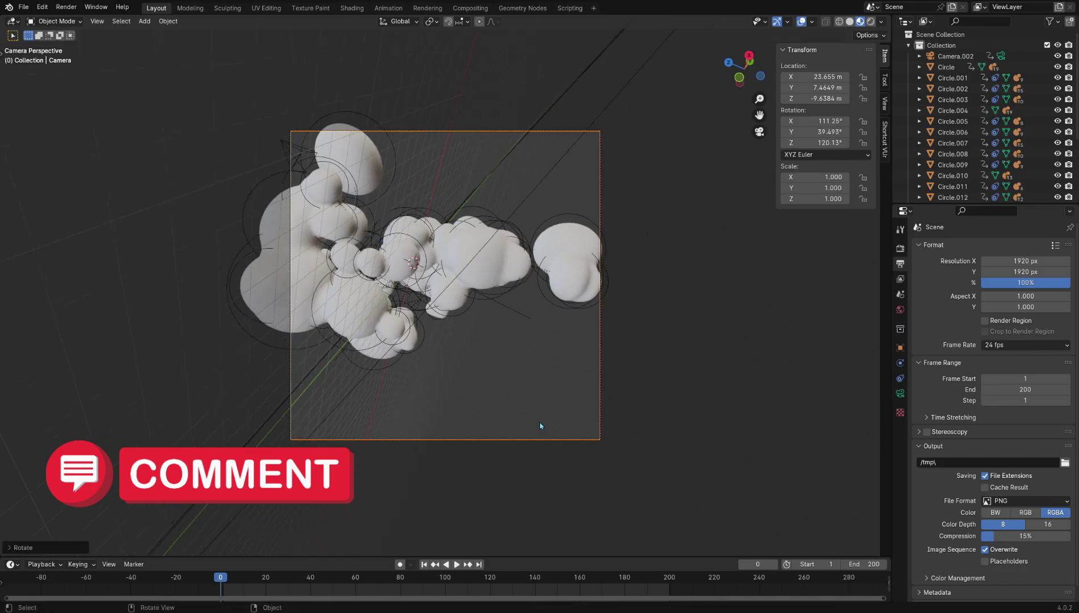
key(i)
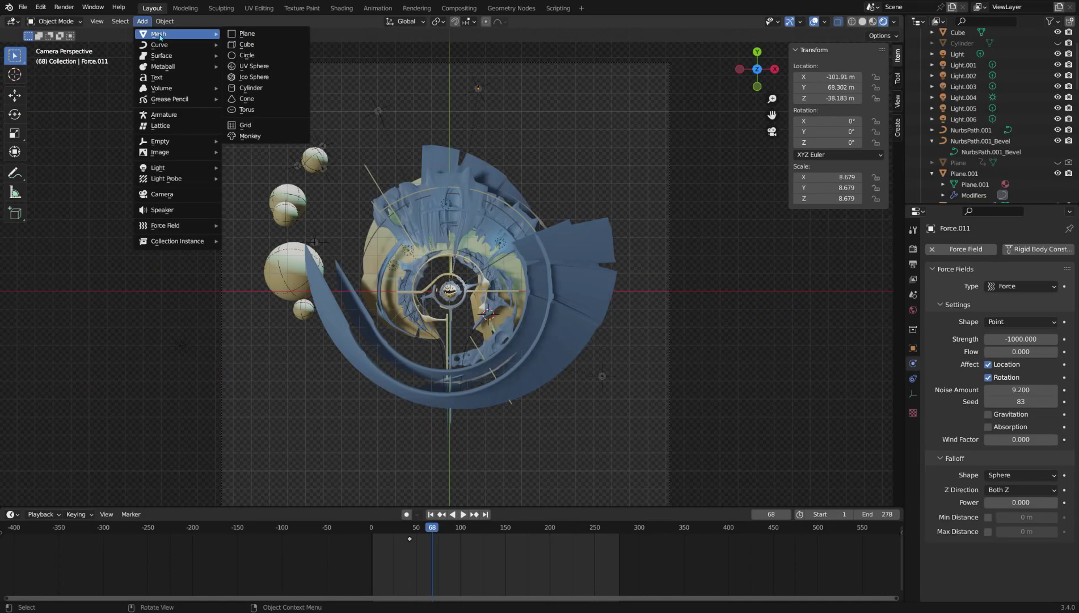
Play the rigid body animation from the first frame to review the moving spheres.
mouse_move(164, 56)
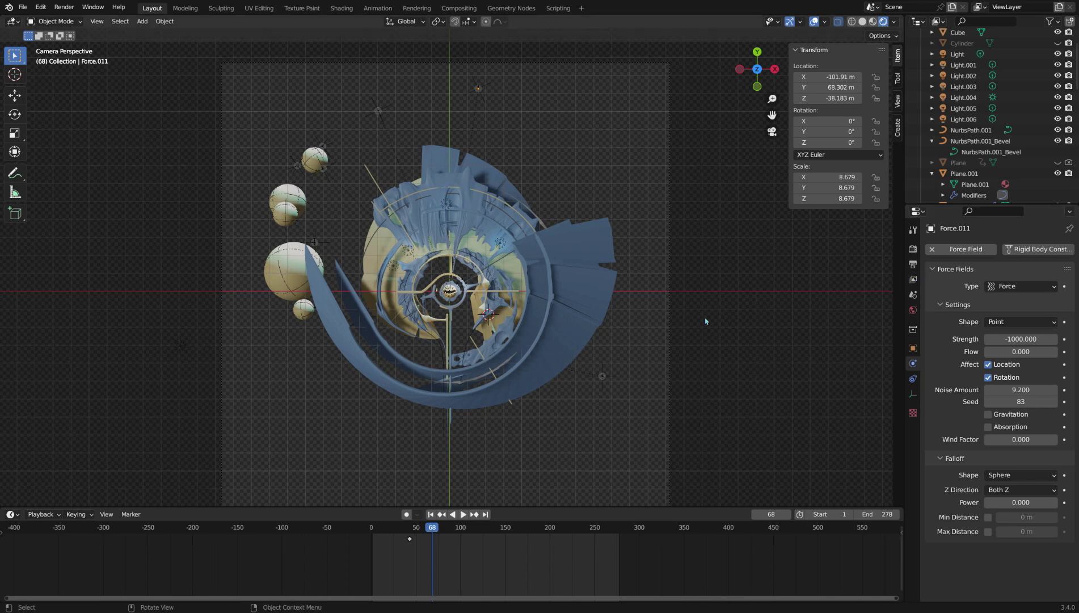
drag(425, 526, 372, 529)
key(space)
scroll(499, 416, down, 3)
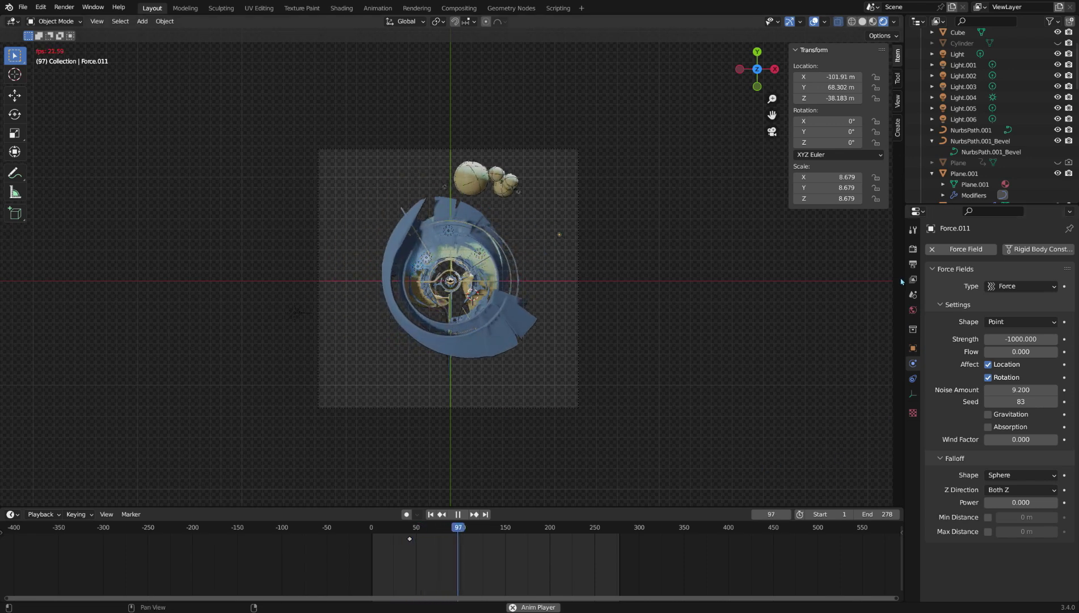
Bake the Rigid Body World simulation cache in the scene properties.
click(913, 294)
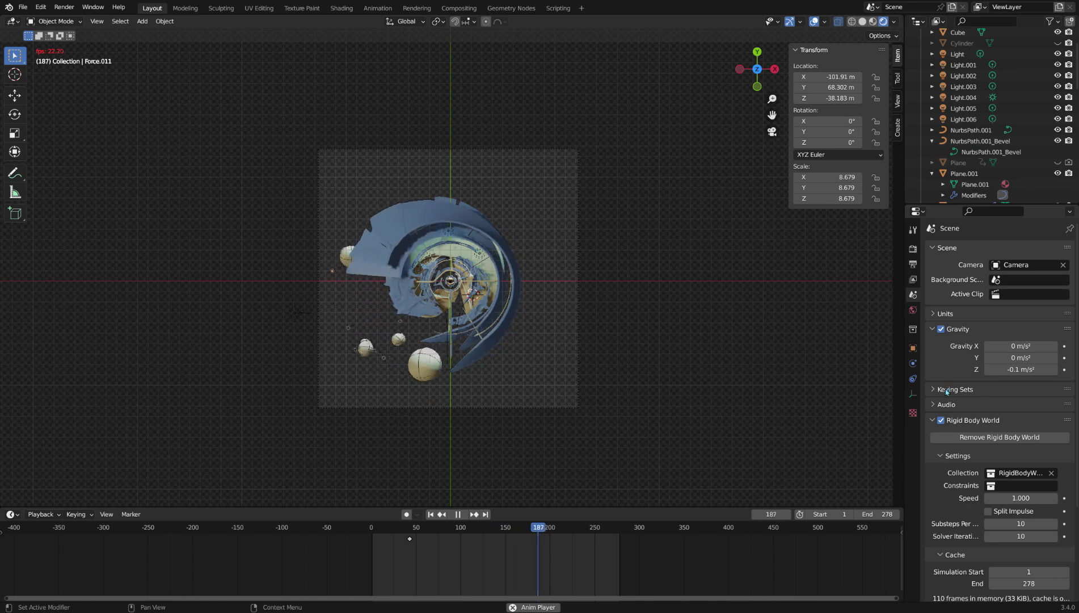
scroll(1023, 508, down, 3)
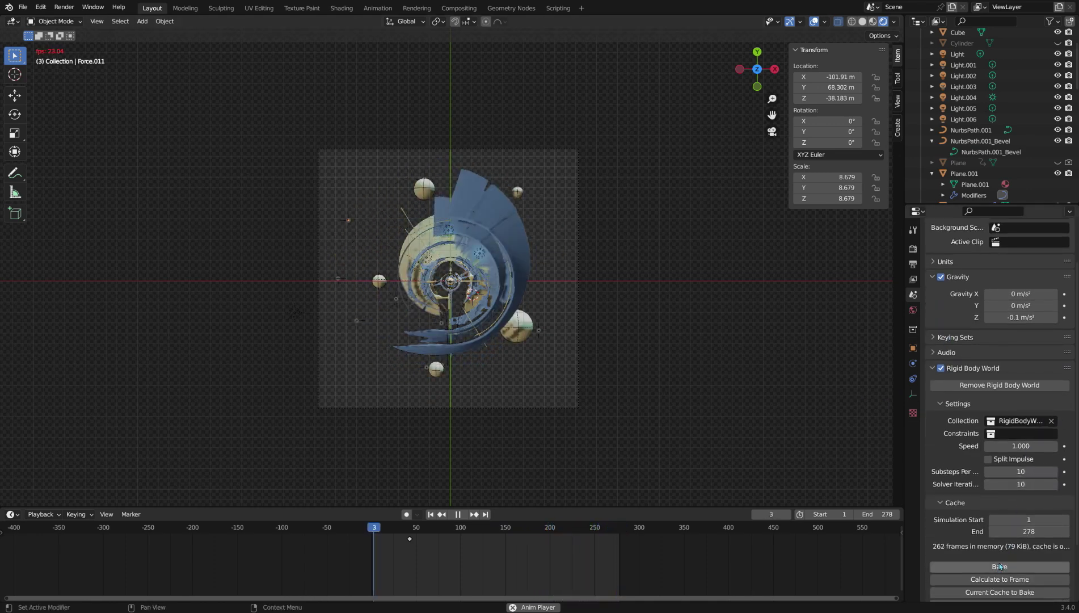
scroll(998, 568, down, 2)
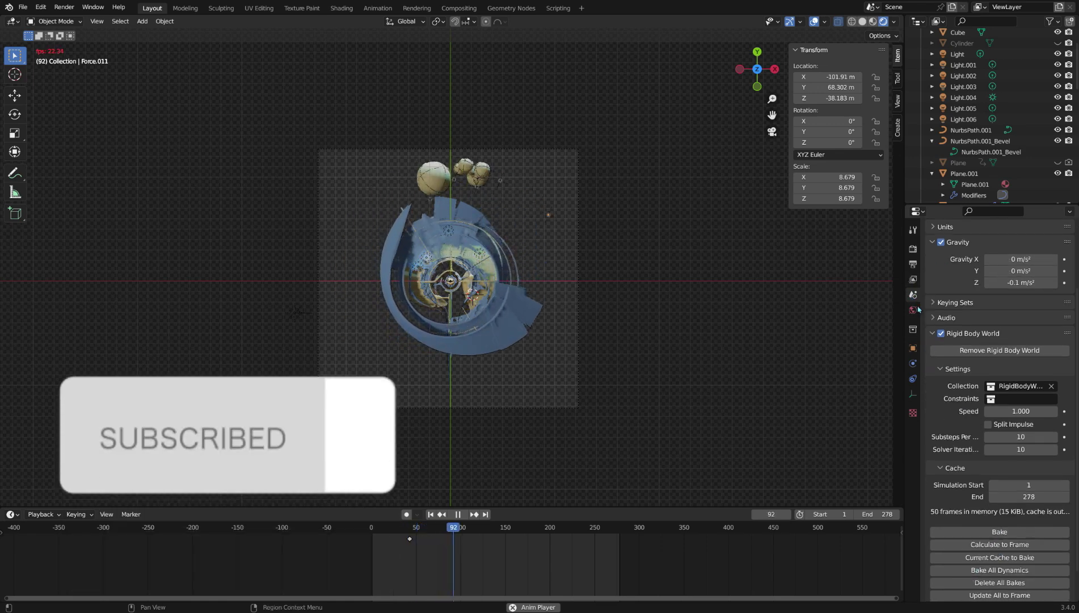
click(986, 534)
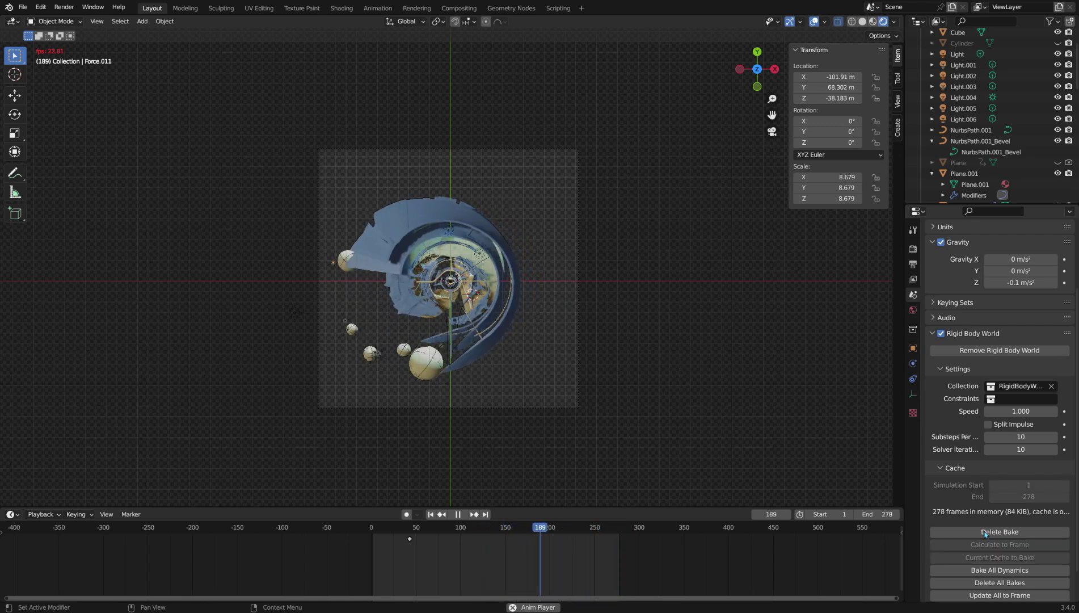
Rewind to frame 1 and advance the baked animation, stopping at frame 177.
scroll(984, 530, up, 2)
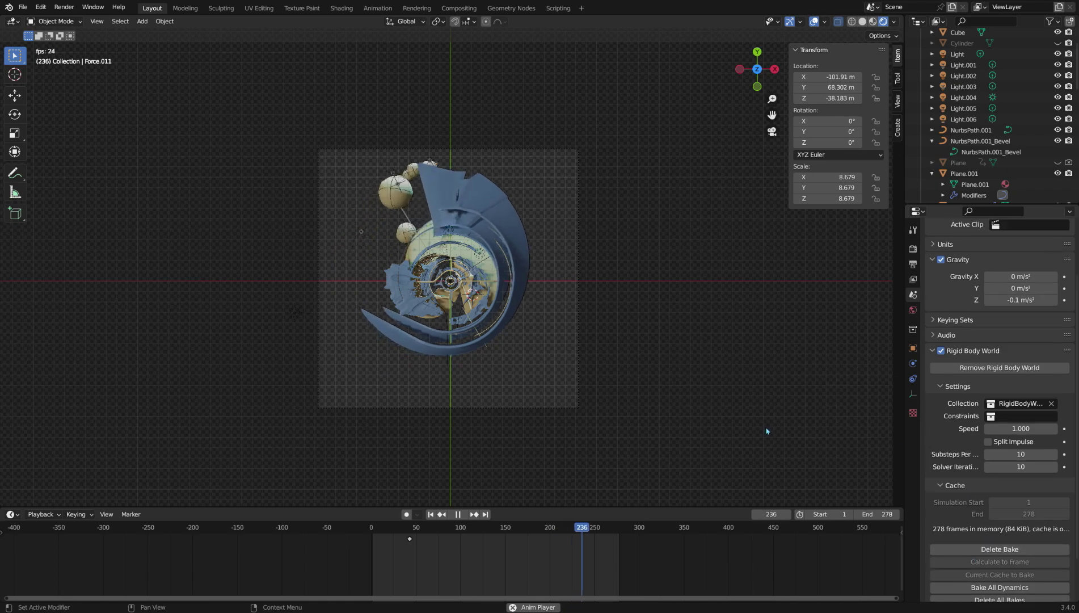
scroll(527, 383, up, 2)
key(space)
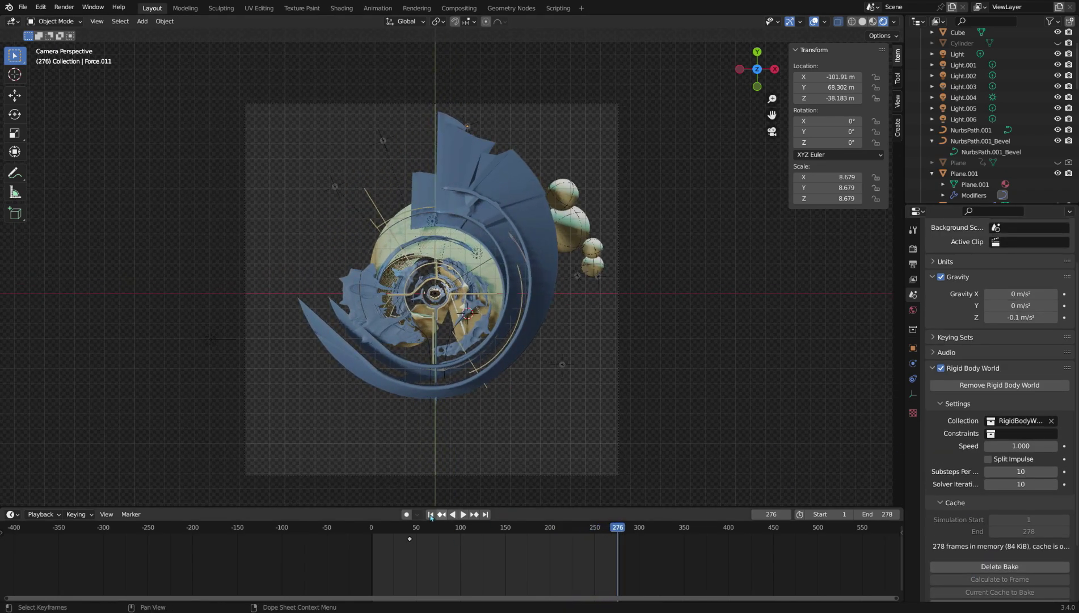
click(429, 514)
scroll(467, 433, up, 2)
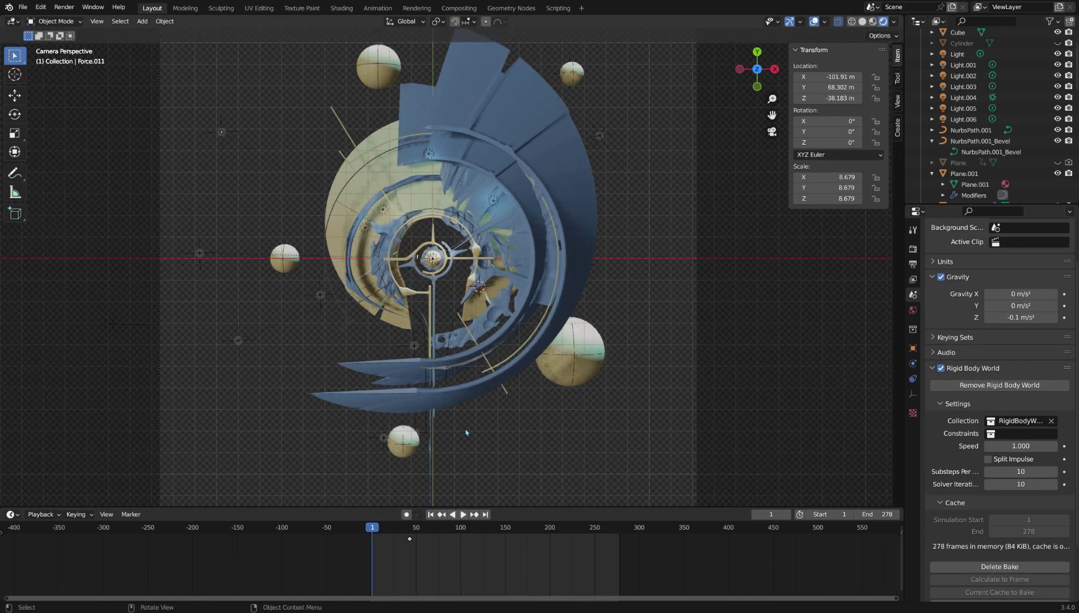
drag(449, 524, 510, 530)
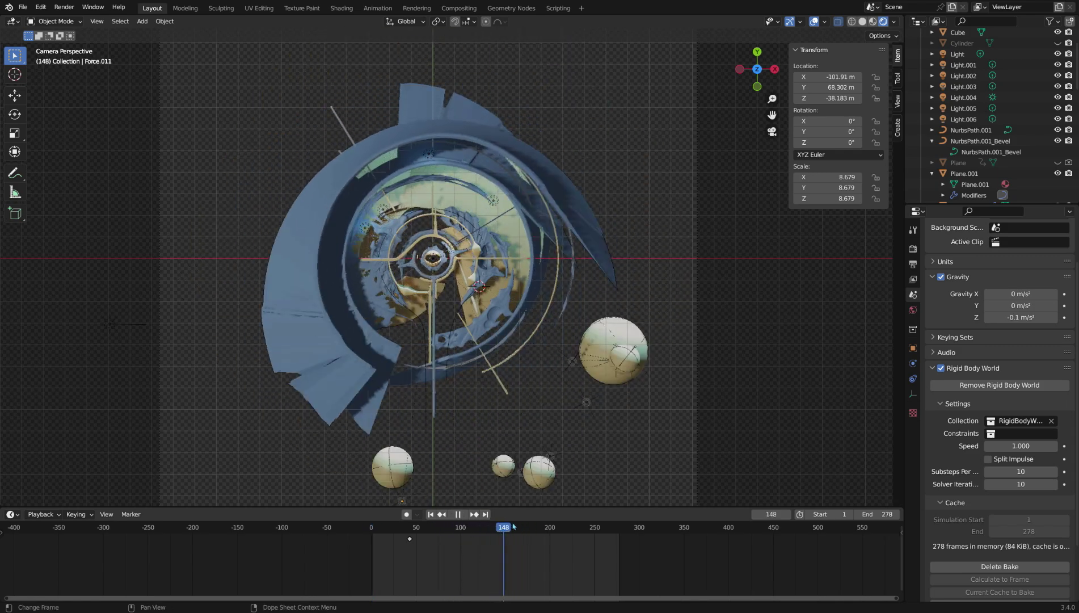
key(space)
Add a Ball metaball and move it over the largest orbiting sphere, to about X 31.9 m, Y -61.4 m.
click(145, 23)
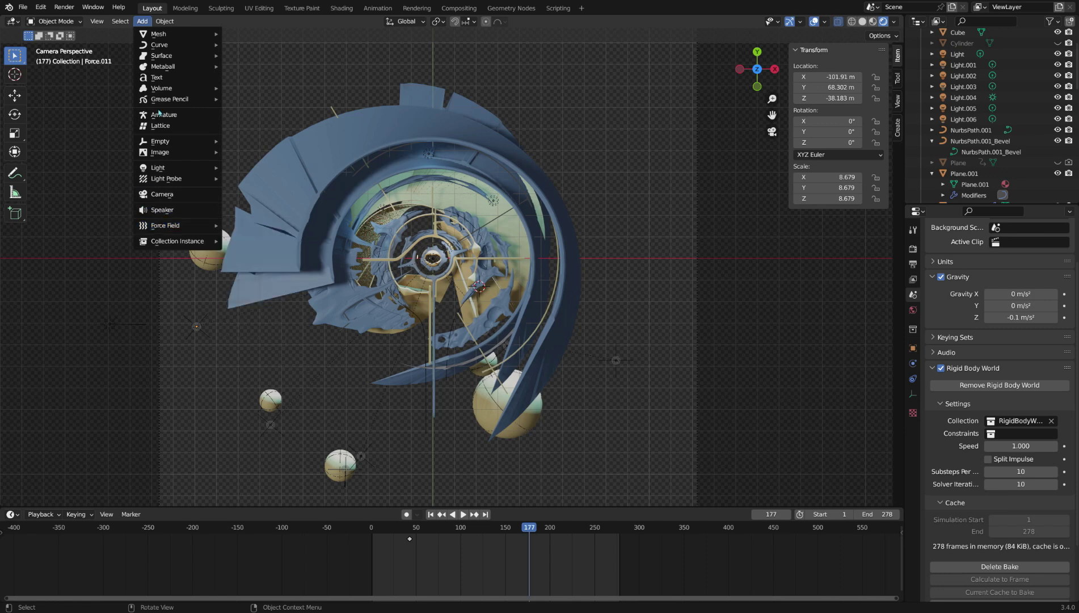
mouse_move(204, 66)
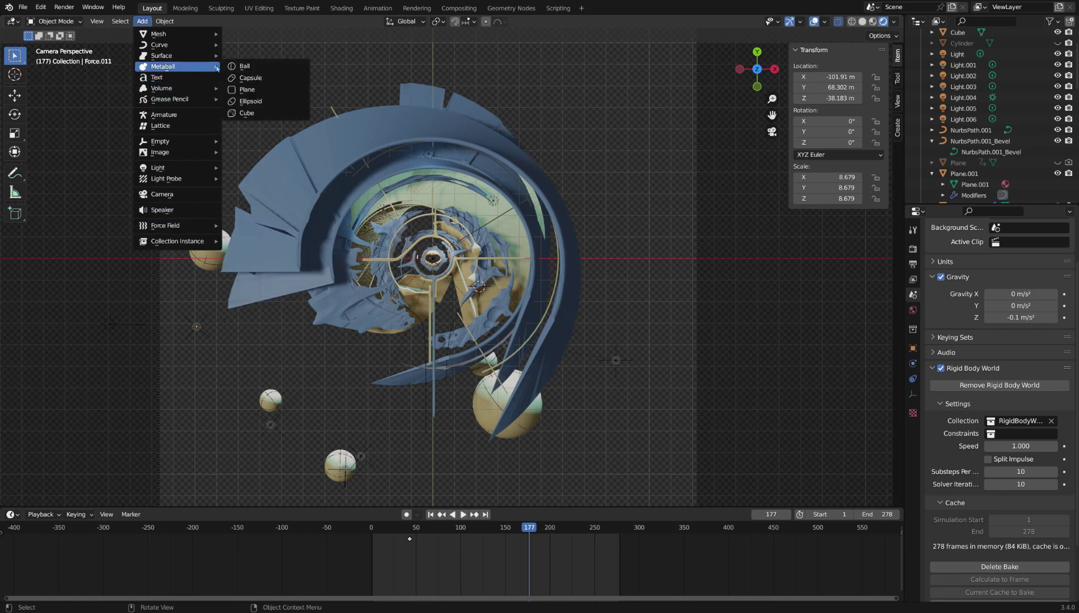
click(275, 71)
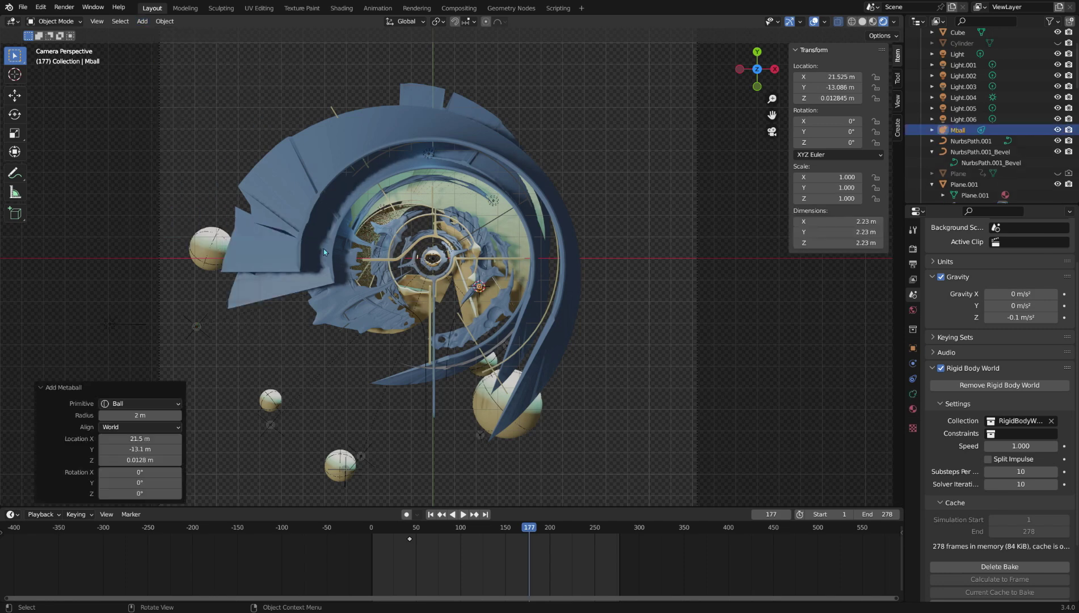
scroll(470, 392, down, 1)
key(g)
click(502, 420)
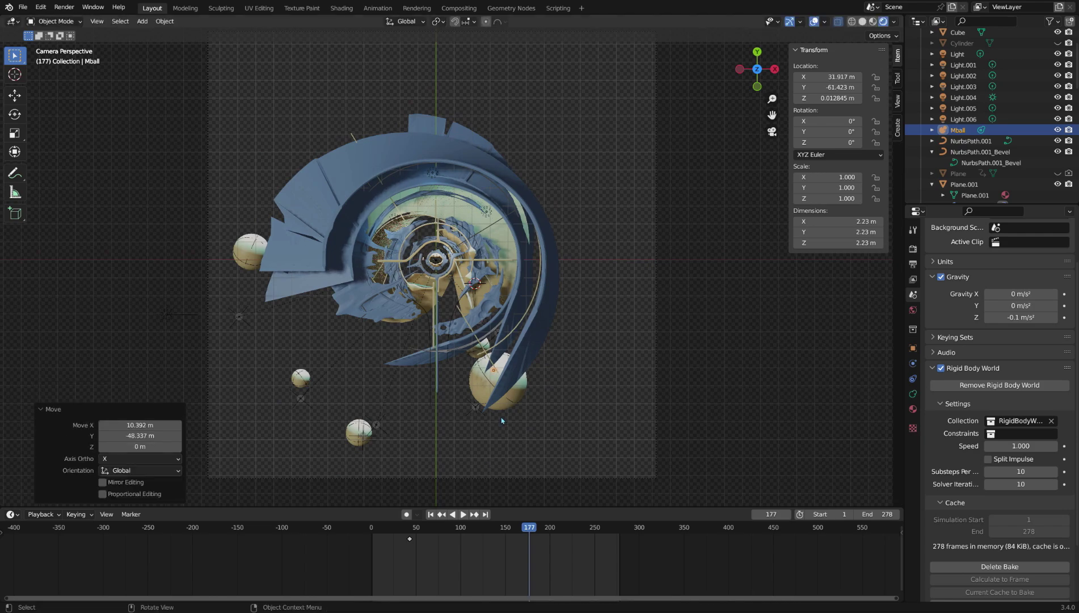
Enlarge the metaball uniformly to a scale of about 26.8 so it is bigger than the sphere.
key(s)
click(688, 457)
scroll(638, 373, up, 3)
key(s)
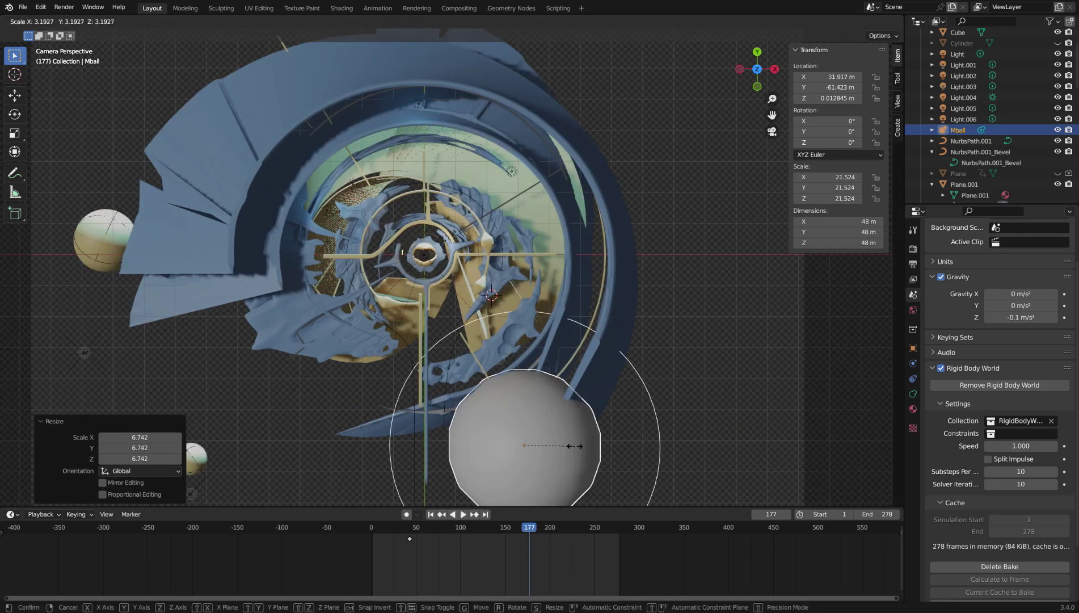
click(583, 447)
scroll(583, 447, down, 2)
shift+middle_drag(553, 442, 562, 224)
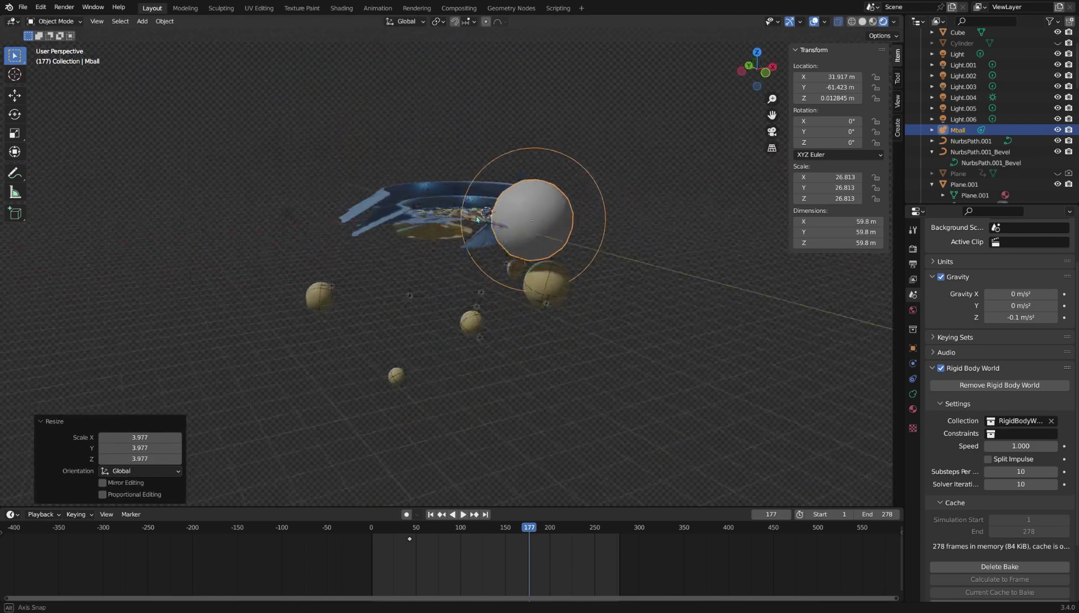
Lower the metaball to the spheres' height, at about X 33.3 m, Y -71.1 m, Z -50.8 m.
middle_drag(531, 336, 344, 332)
key(g)
click(432, 374)
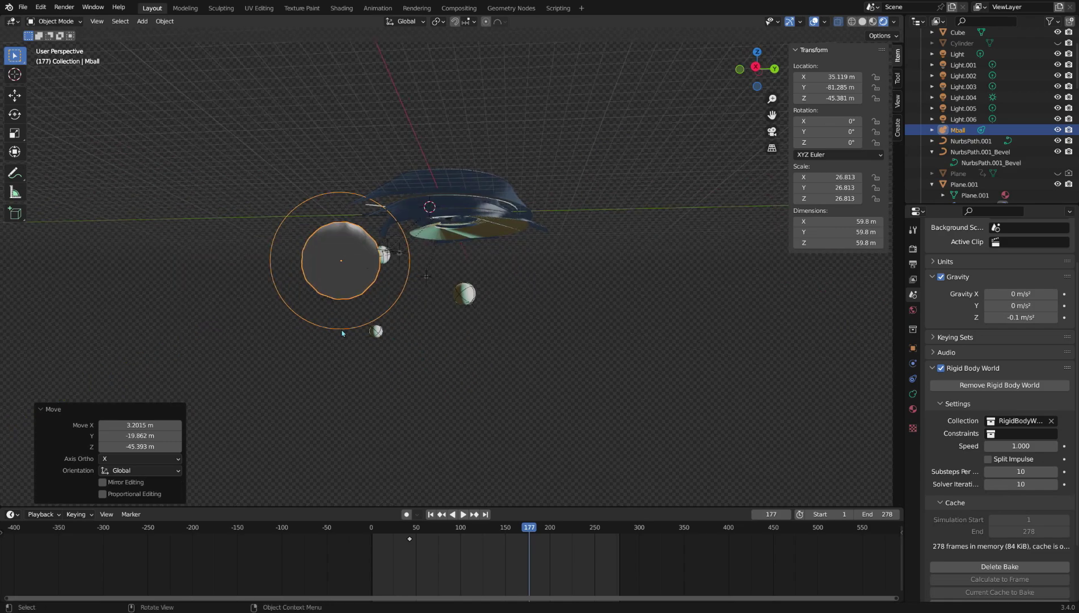
key(g)
click(358, 341)
Switch the viewport to solid shading with X-ray enabled to reveal the sphere inside the metaball.
scroll(342, 340, up, 5)
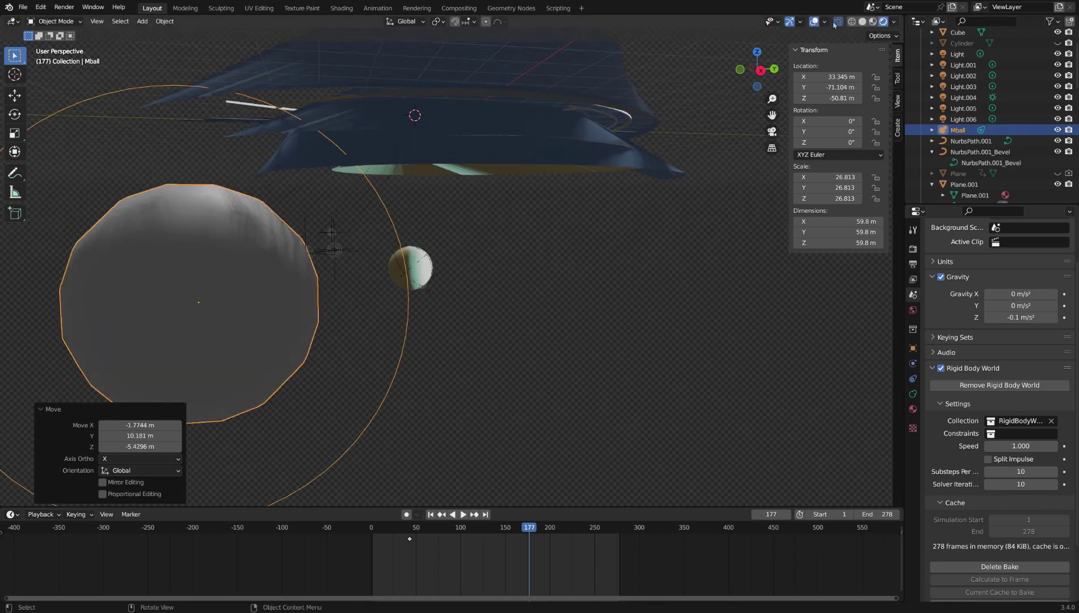
click(862, 21)
scroll(681, 199, down, 4)
middle_drag(667, 199, 723, 214)
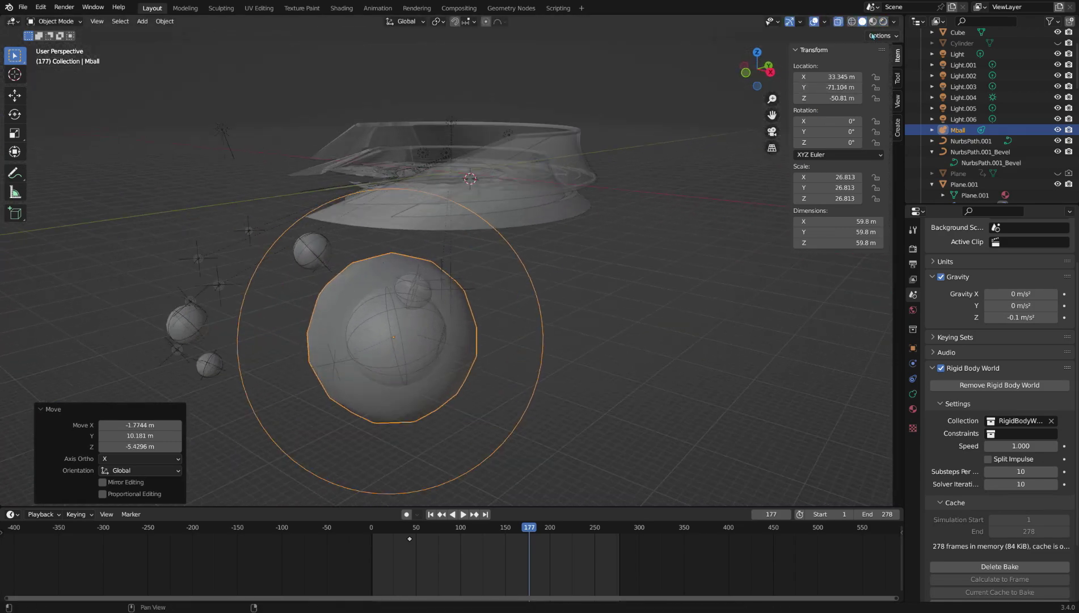
click(841, 22)
click(841, 23)
Center the metaball around the largest sphere at about X 36.1 m, Y -76.4 m, Z -48.3 m and scale it to about 20.7.
middle_drag(646, 187, 363, 360)
key(s)
click(368, 353)
key(g)
click(340, 354)
key(g)
click(265, 303)
scroll(386, 348, up, 3)
key(s)
click(408, 352)
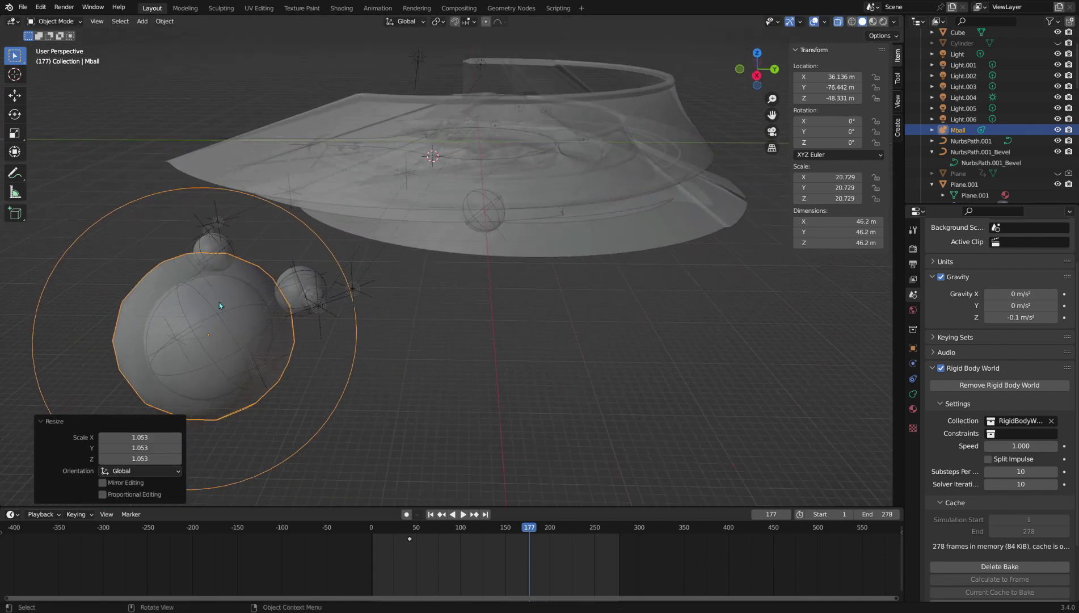
Duplicate the metaball, shrink the copy and fit it around the smaller neighboring sphere.
key(shift+d)
click(440, 339)
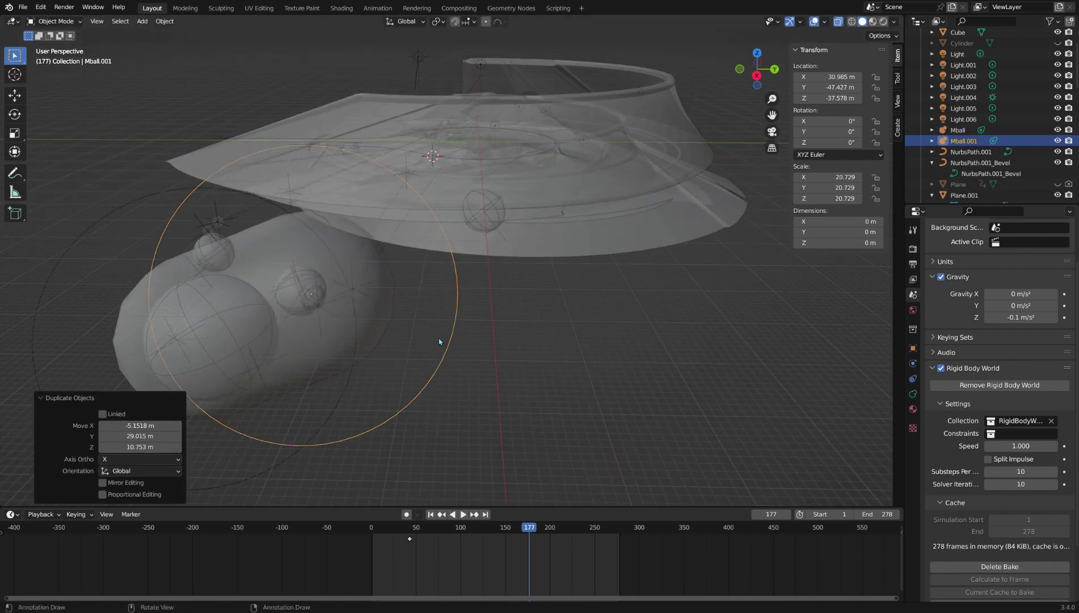
key(s)
click(366, 317)
mouse_move(366, 318)
middle_down()
mouse_move(393, 345)
mouse_move(453, 342)
mouse_move(406, 334)
mouse_move(357, 301)
middle_up()
key(g)
click(426, 335)
Parent the smaller metaball to the sphere inside it, using Object with Keep Transform.
click(383, 309)
click(352, 296)
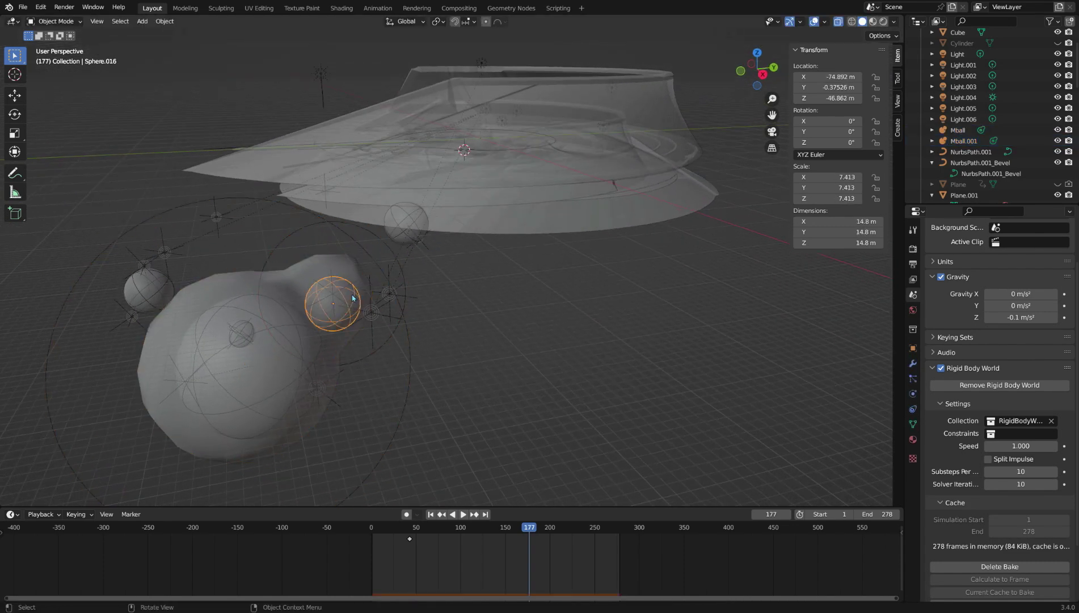
drag(426, 279, 405, 271)
key(ctrl+p)
click(418, 275)
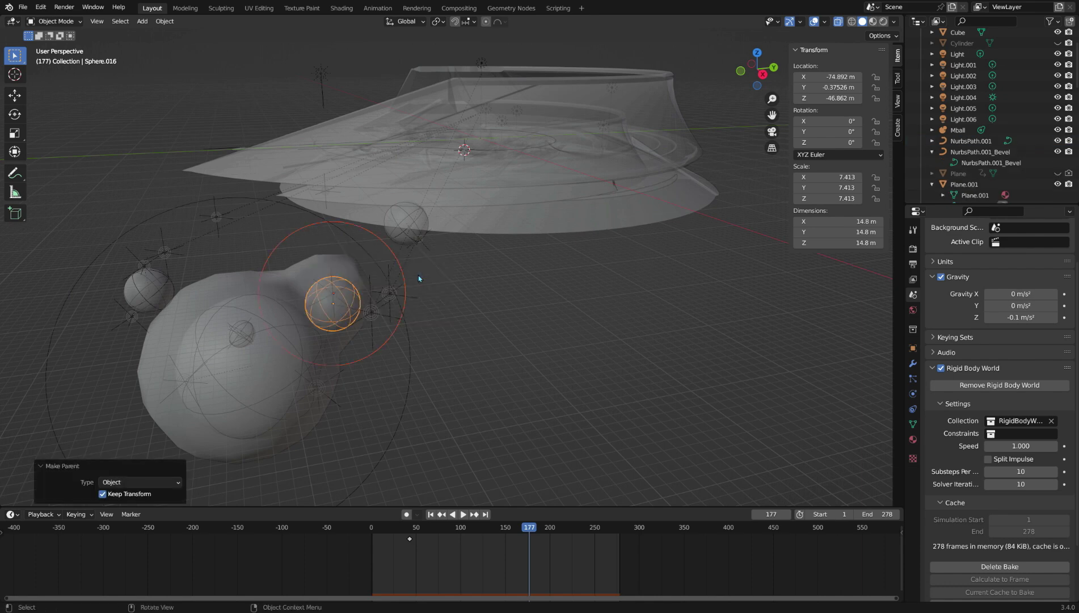
Parent the large metaball to the largest sphere, using Object with Keep Transform.
click(296, 395)
click(278, 416)
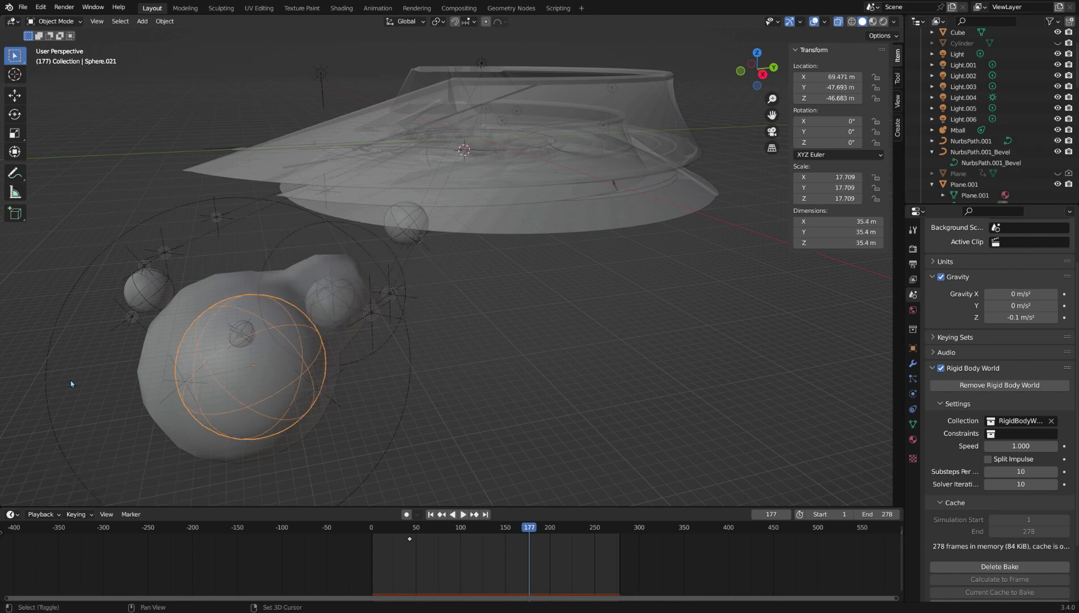
shift+drag(72, 381, 145, 409)
scroll(141, 418, down, 1)
middle_drag(139, 419, 605, 306)
scroll(285, 426, up, 1)
key(ctrl+p)
click(278, 421)
scroll(604, 306, down, 5)
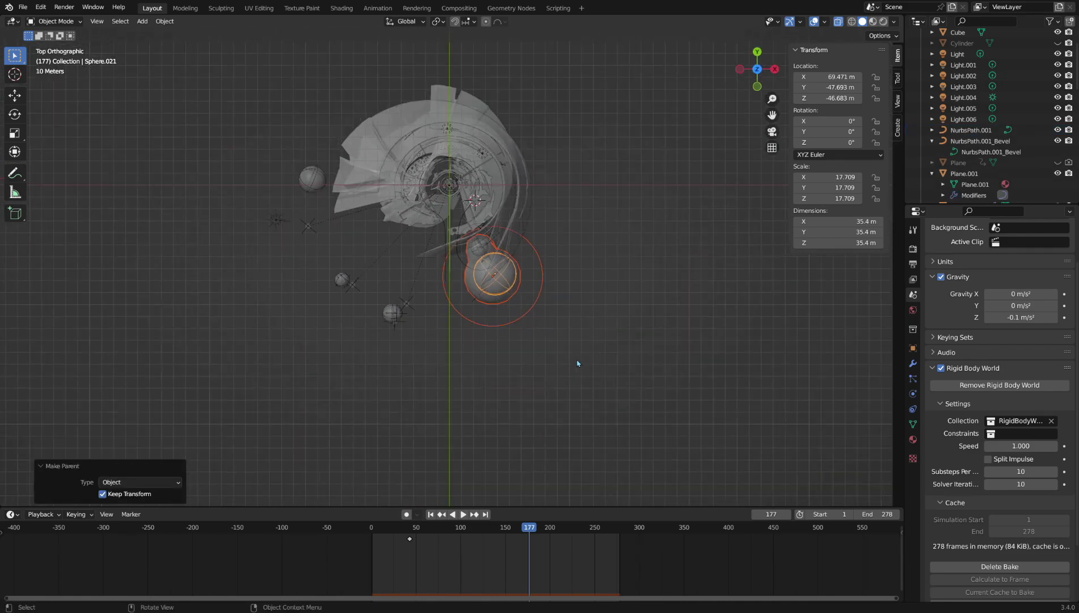
Turn off X-ray and play the animation from the top view, restarting it at the beginning, to check how the metaballs follow their spheres.
click(839, 21)
scroll(529, 391, up, 4)
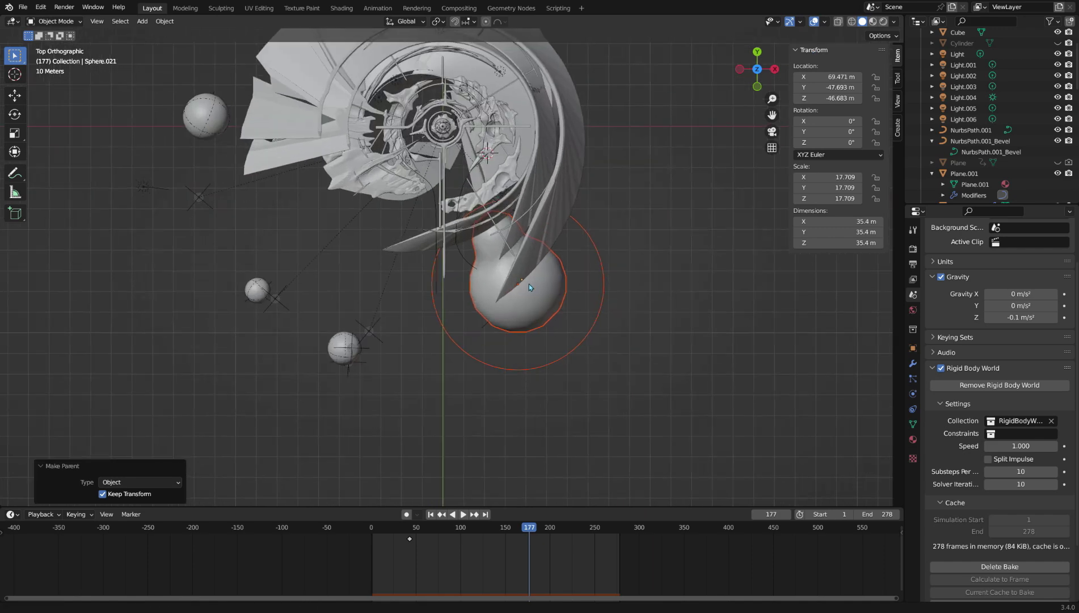
shift+middle_drag(527, 400, 503, 411)
key(space)
scroll(503, 410, down, 3)
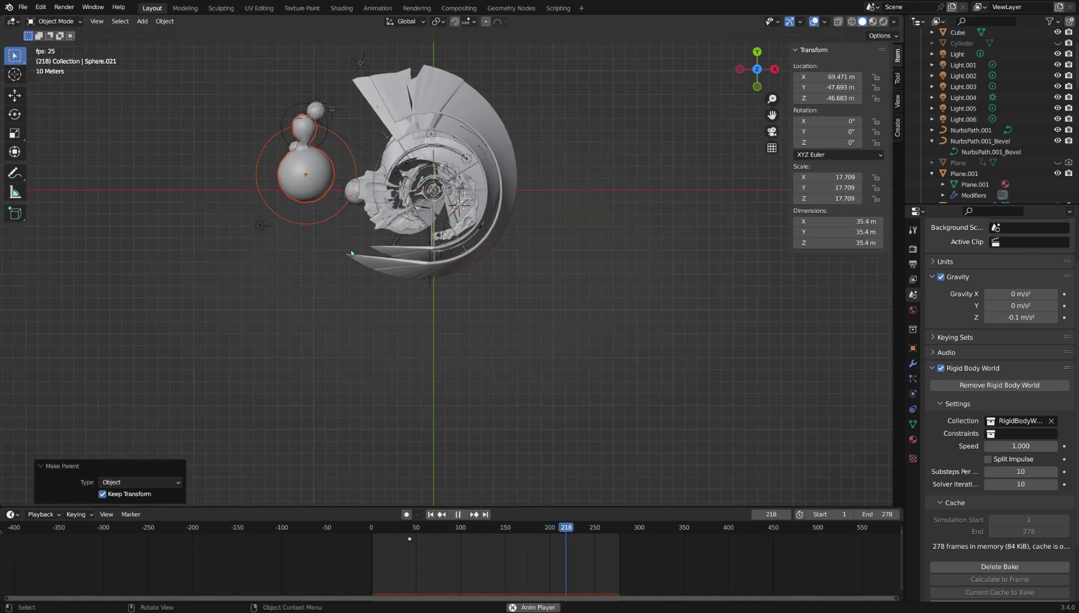
scroll(366, 251, up, 2)
shift+middle_drag(367, 250, 365, 366)
scroll(367, 369, down, 3)
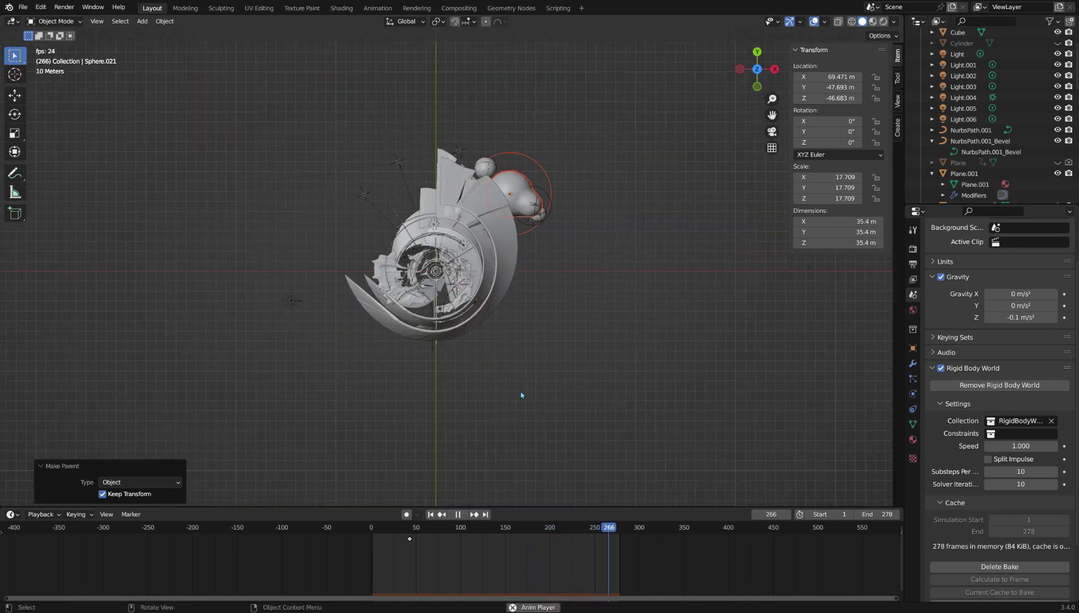
drag(431, 526, 372, 521)
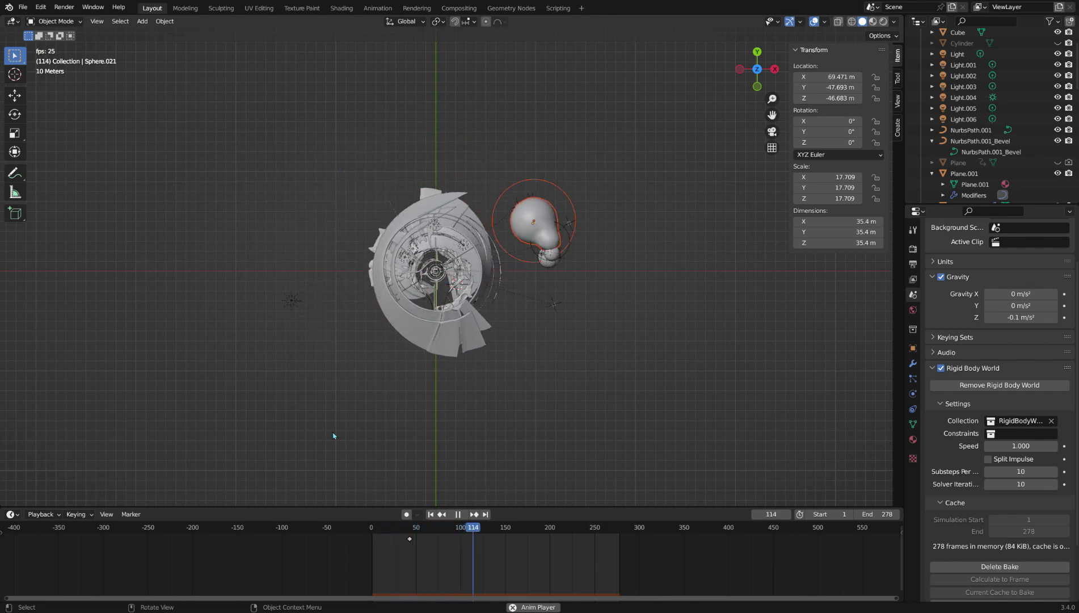
Stop the playback and set the large metaball's viewport resolution to 0.2 m.
key(space)
scroll(509, 390, up, 5)
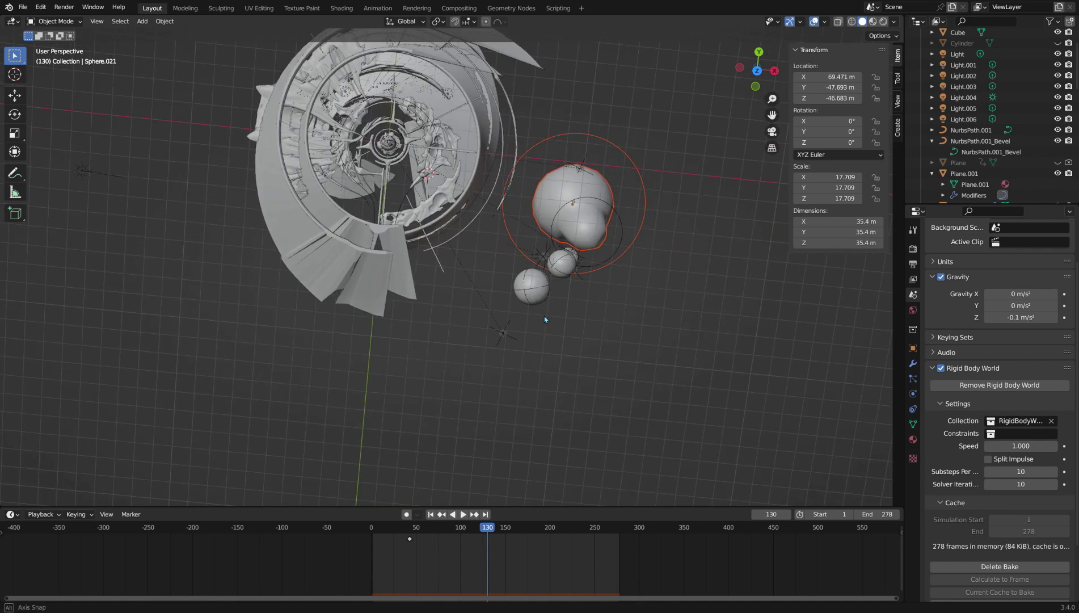
middle_drag(544, 313, 850, 355)
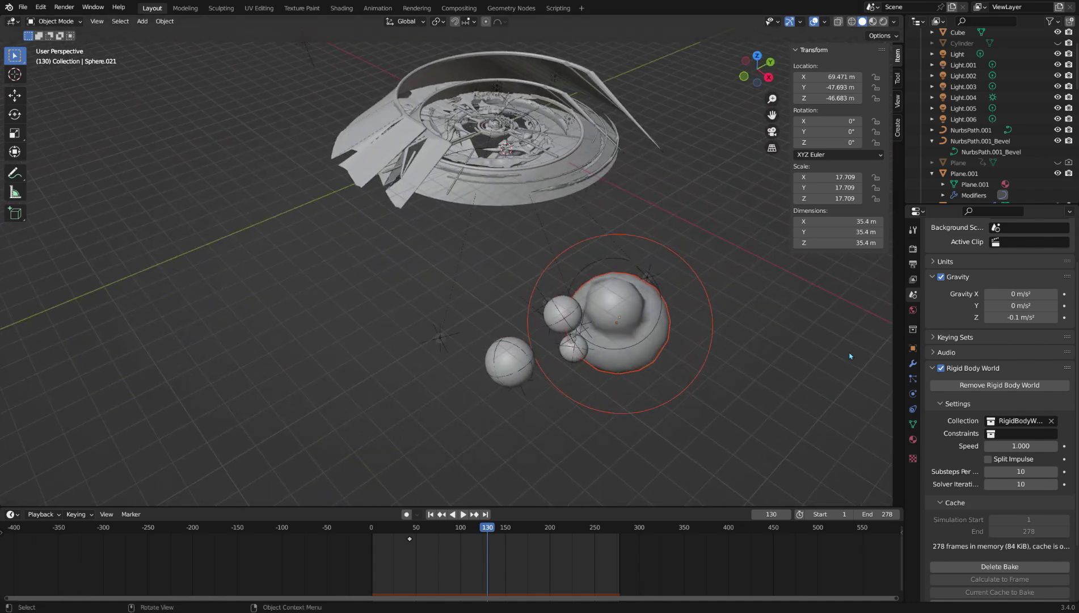
click(667, 356)
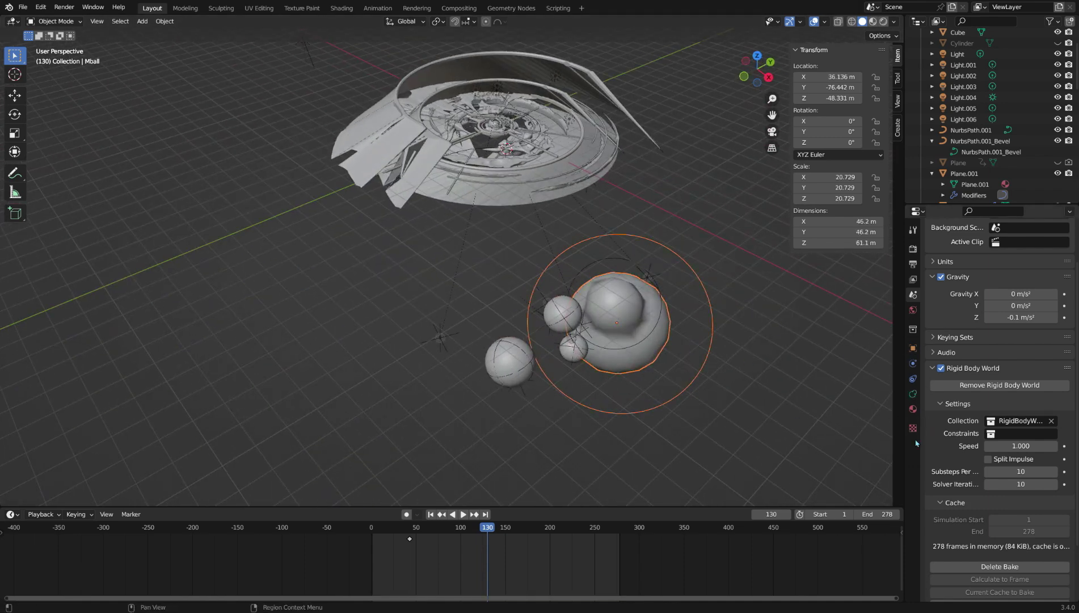
click(913, 395)
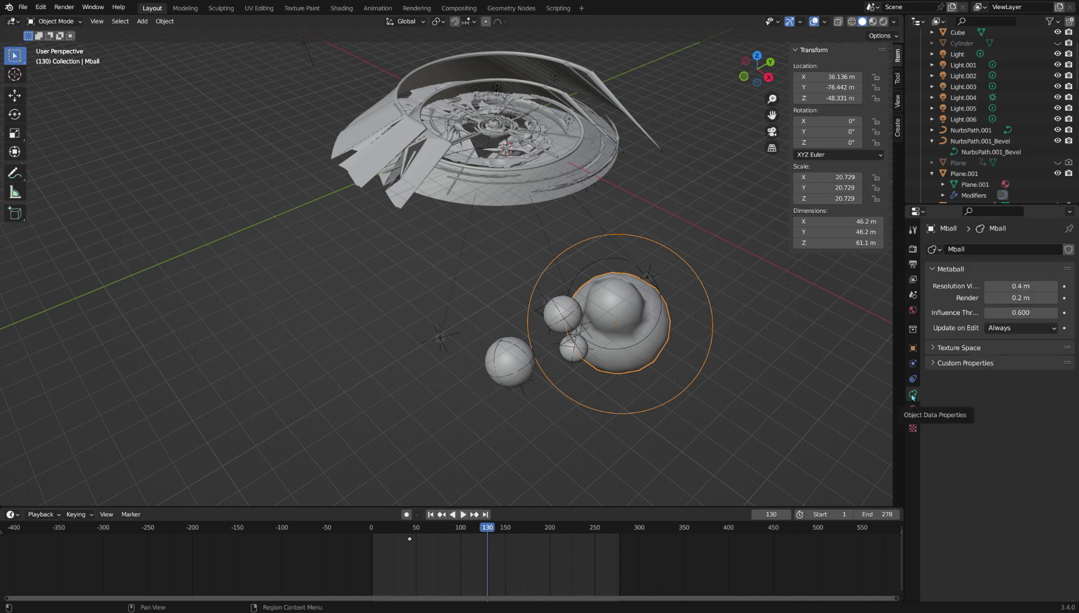
middle_drag(607, 392, 679, 379)
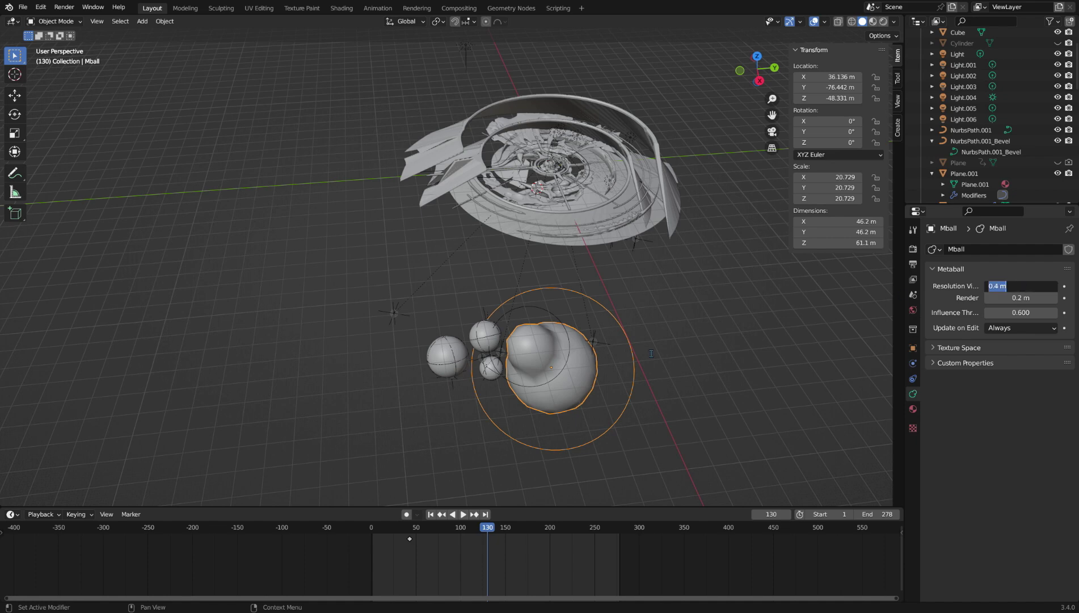
key(Escape)
middle_drag(650, 361, 693, 352)
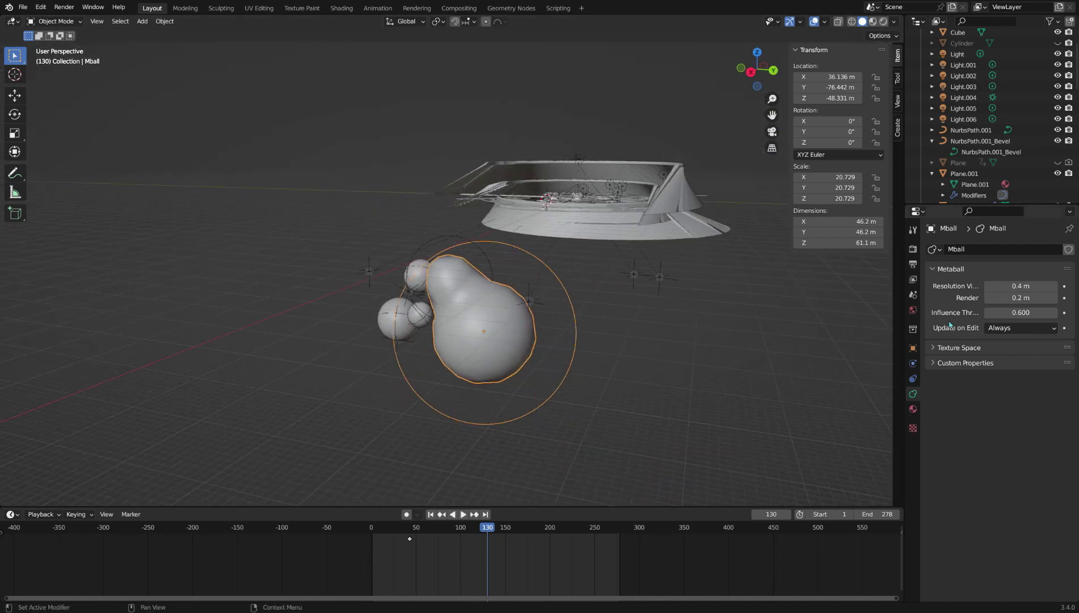
click(1019, 289)
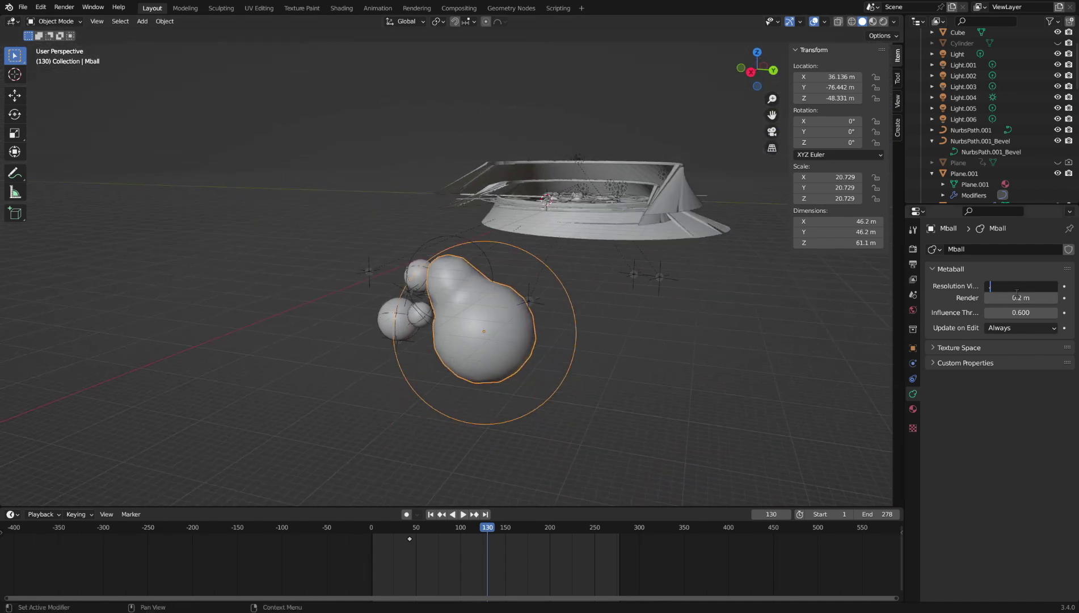
text(0.2)
key(Return)
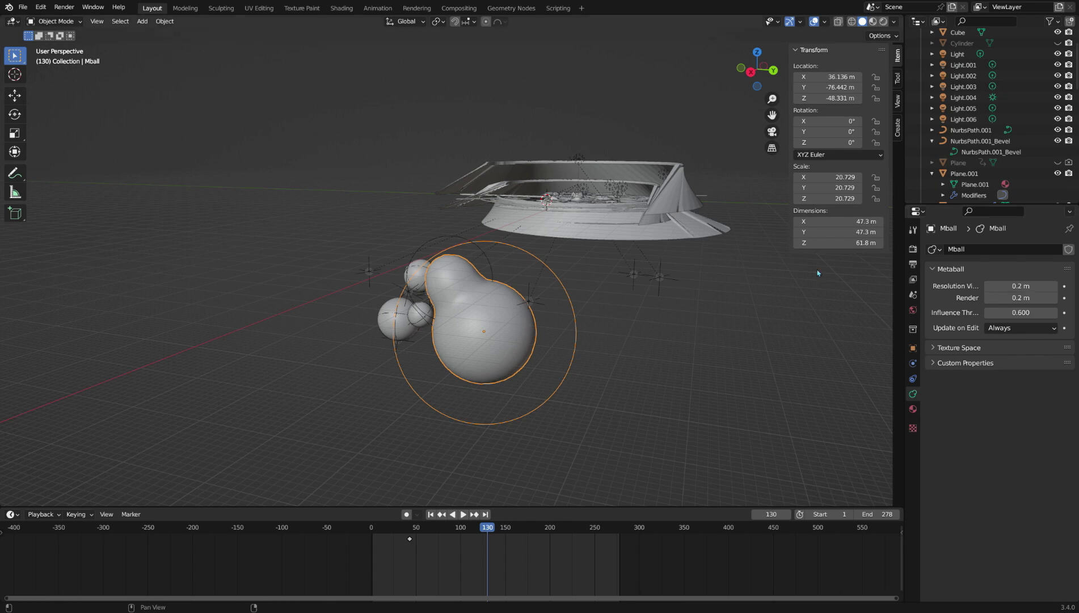
Try a metaball viewport resolution of 0.1 m and inspect the surface smoothness up close and from the camera.
scroll(533, 361, up, 5)
middle_drag(533, 360, 881, 294)
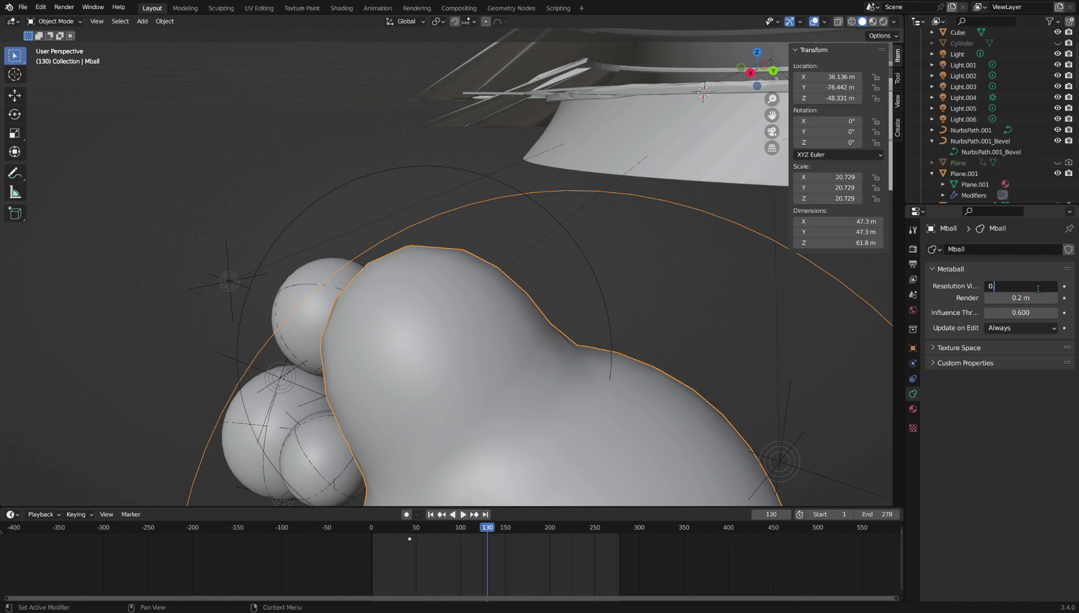
key(Return)
scroll(638, 152, down, 2)
mouse_move(639, 152)
middle_down()
mouse_move(628, 187)
mouse_move(634, 135)
middle_up()
scroll(533, 165, up, 4)
middle_drag(532, 164, 538, 175)
scroll(423, 154, up, 3)
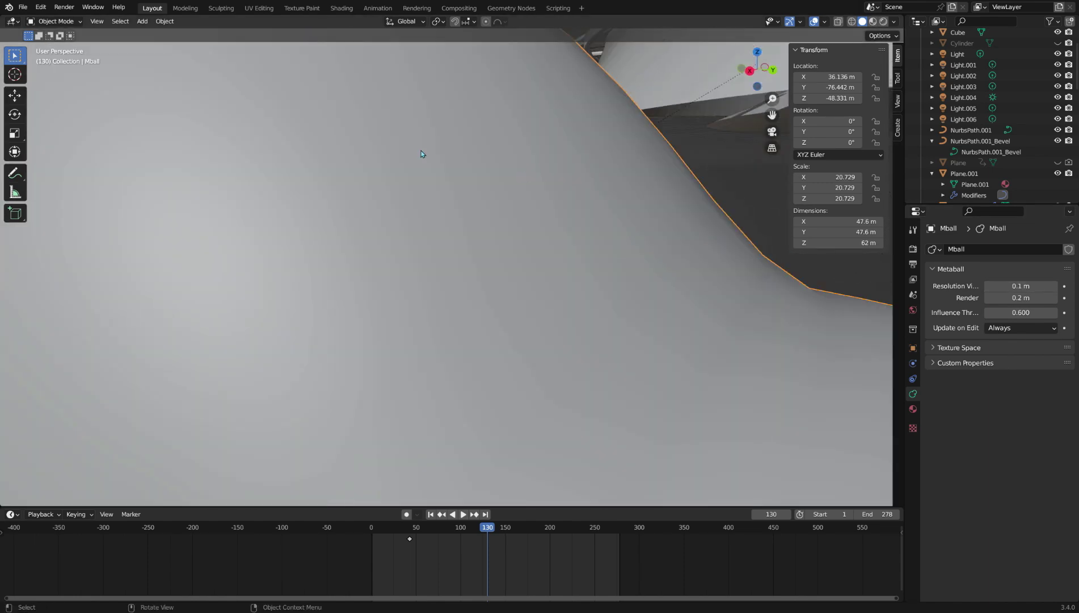
middle_drag(423, 154, 421, 156)
key(KP_0)
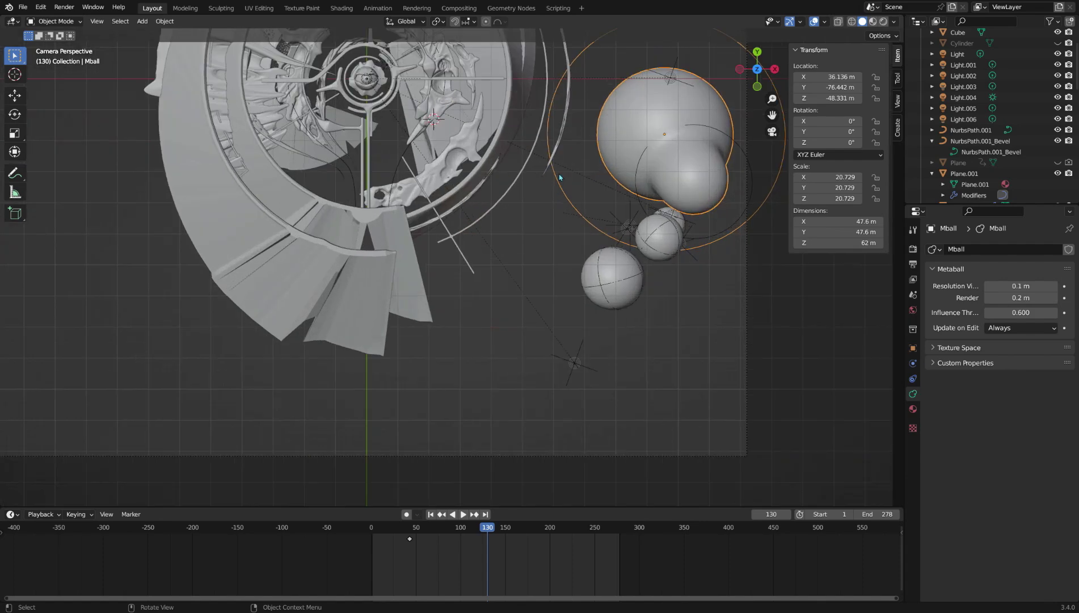
scroll(561, 173, up, 4)
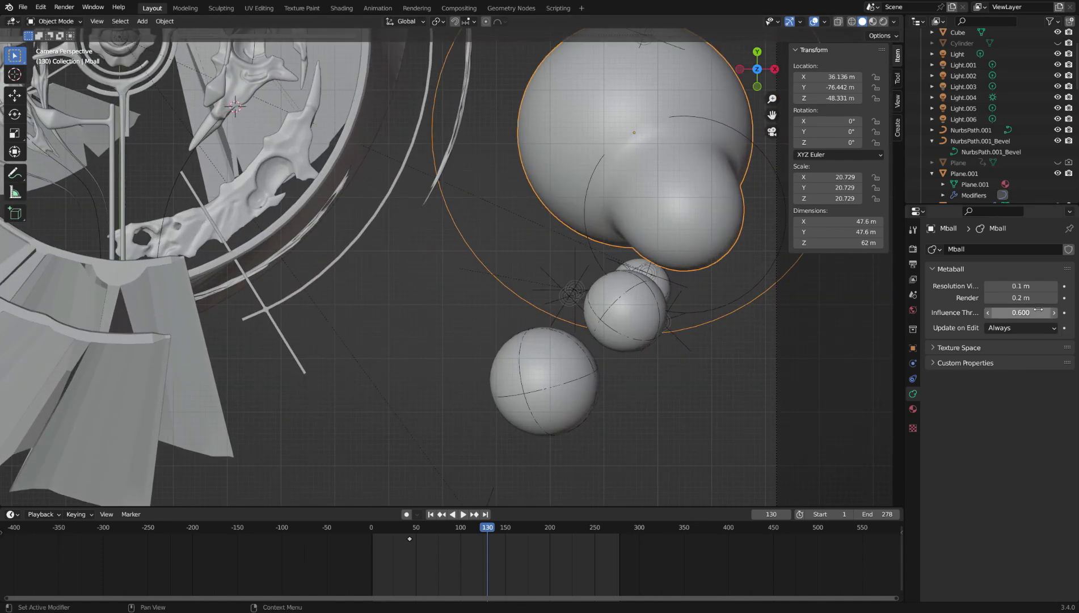
Set the metaball's render resolution to 0.1 m and its viewport resolution to 0.2 m.
click(1021, 297)
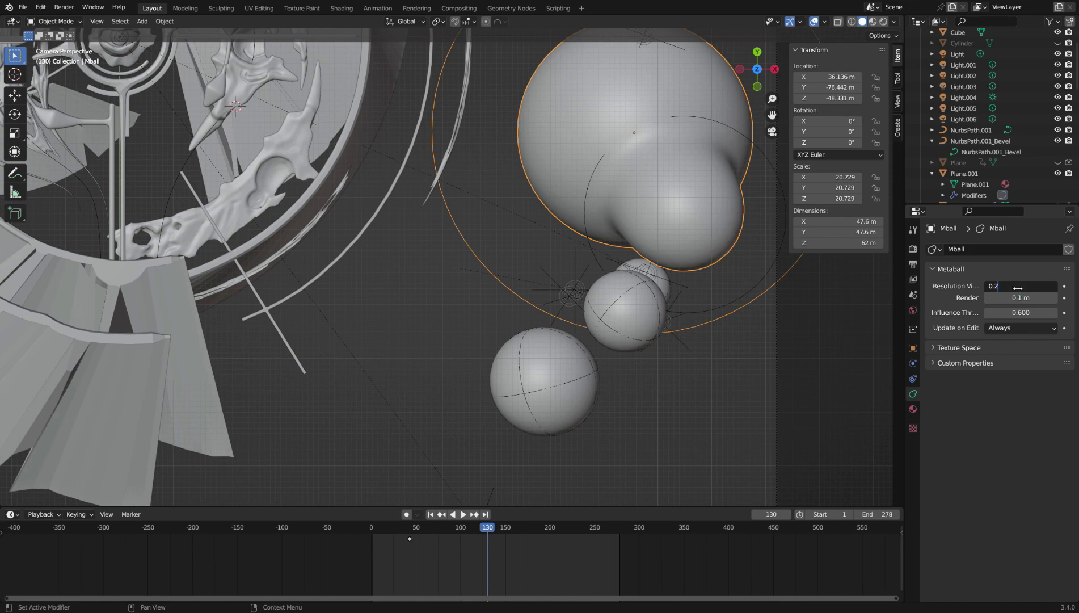
click(1017, 288)
text(0.2)
key(Return)
Play the animation in camera view to check the metaballs, and return to frame 1.
key(space)
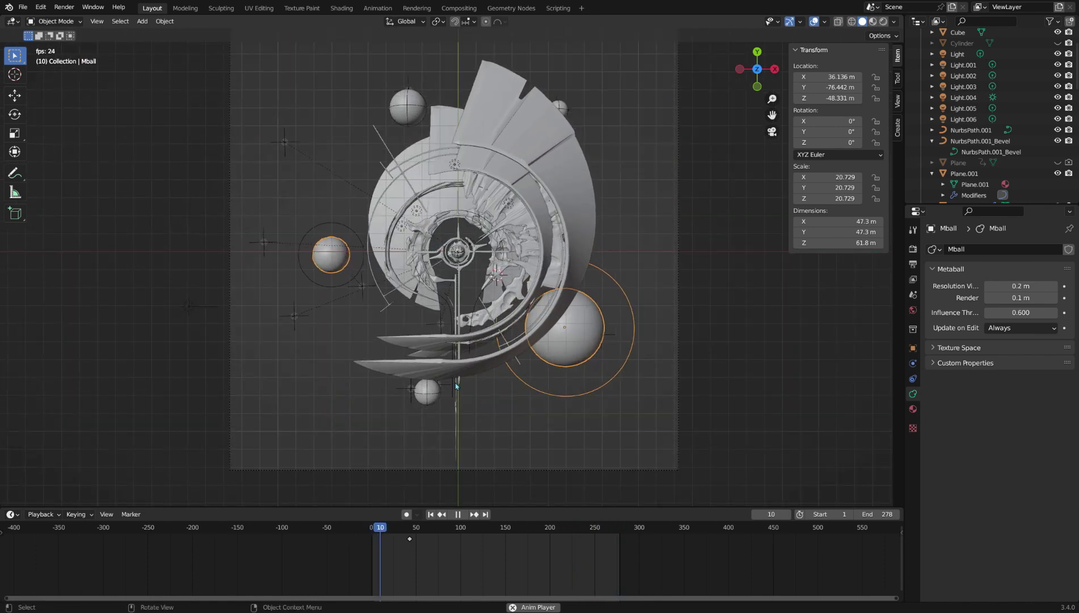
key(space)
key(shift+Left)
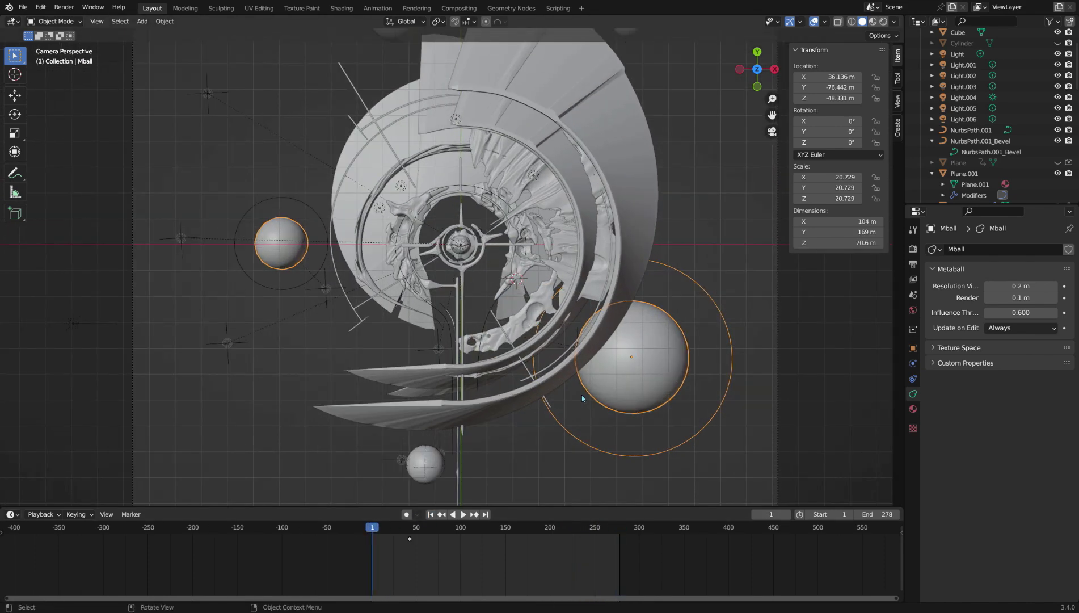
scroll(583, 398, down, 2)
Duplicate the large metaball over the bare sphere below the model, turn on X-ray and shrink the copy to a scale of about 13.24.
key(shift+d)
click(440, 462)
key(s)
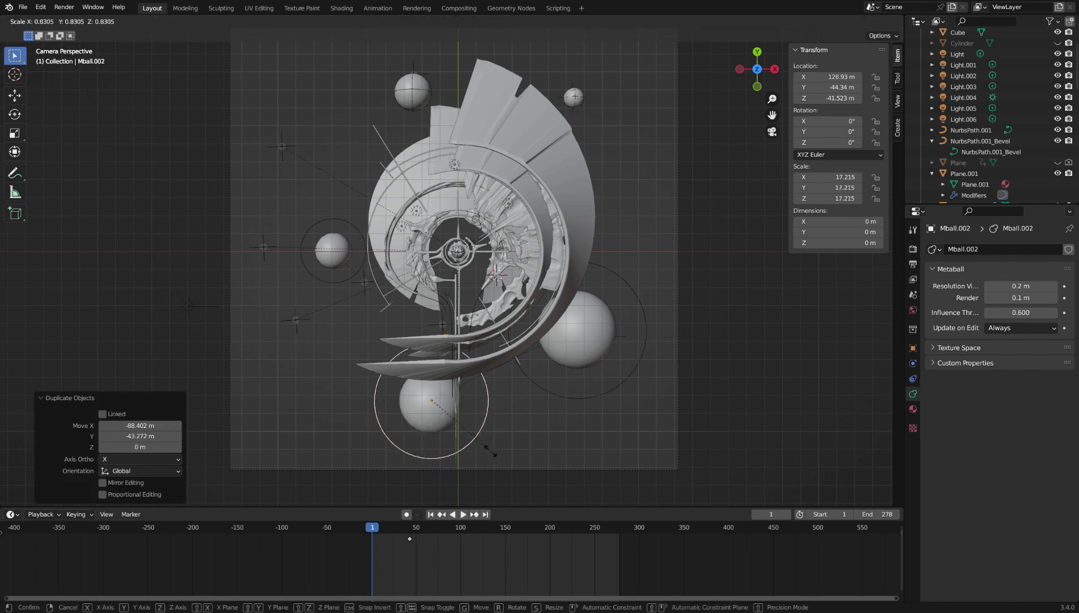
click(478, 440)
click(838, 22)
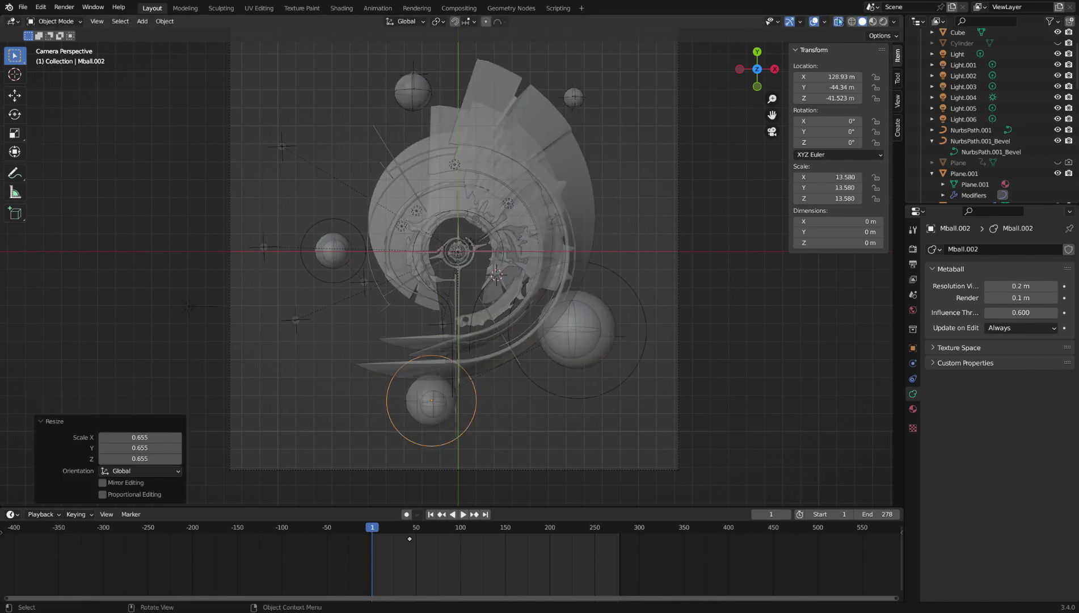
scroll(482, 417, up, 3)
key(s)
click(479, 433)
Center the duplicated metaball around its sphere in perspective view and enlarge it to a scale of about 15.9.
scroll(481, 429, down, 1)
shift+middle_drag(482, 424, 463, 330)
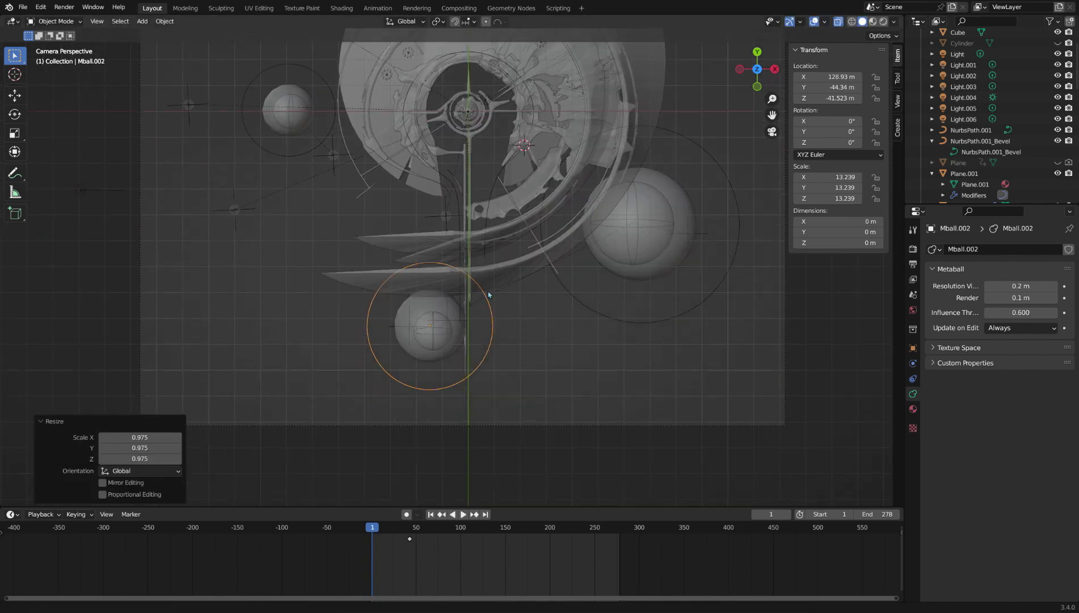
key(g)
click(466, 335)
key(s)
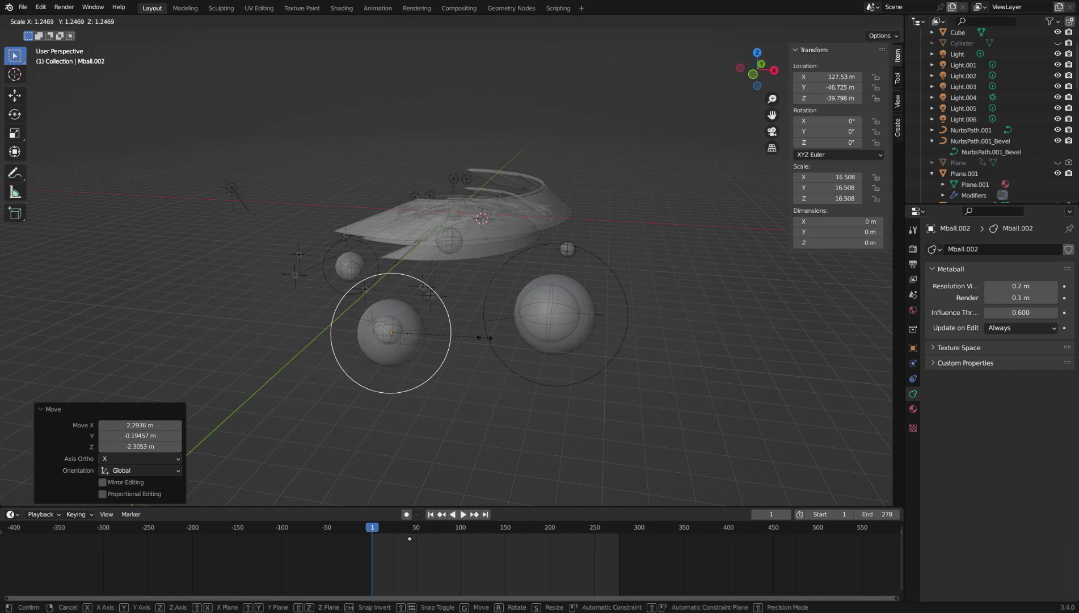
click(469, 343)
click(480, 348)
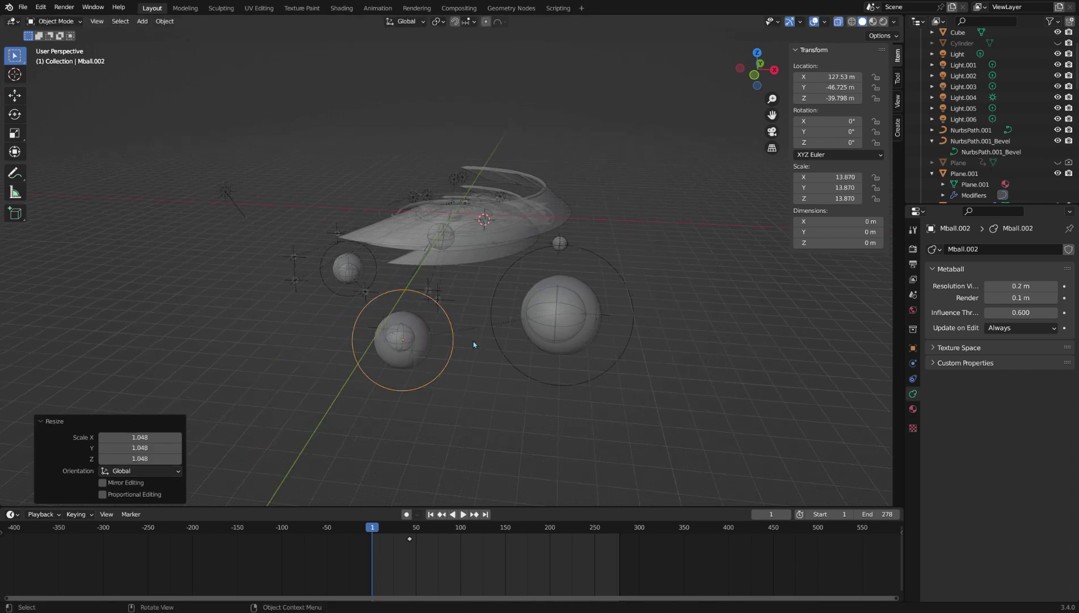
Duplicate the metaball again and move the copy over the small uncovered sphere behind the large metaball.
middle_drag(485, 352, 426, 389)
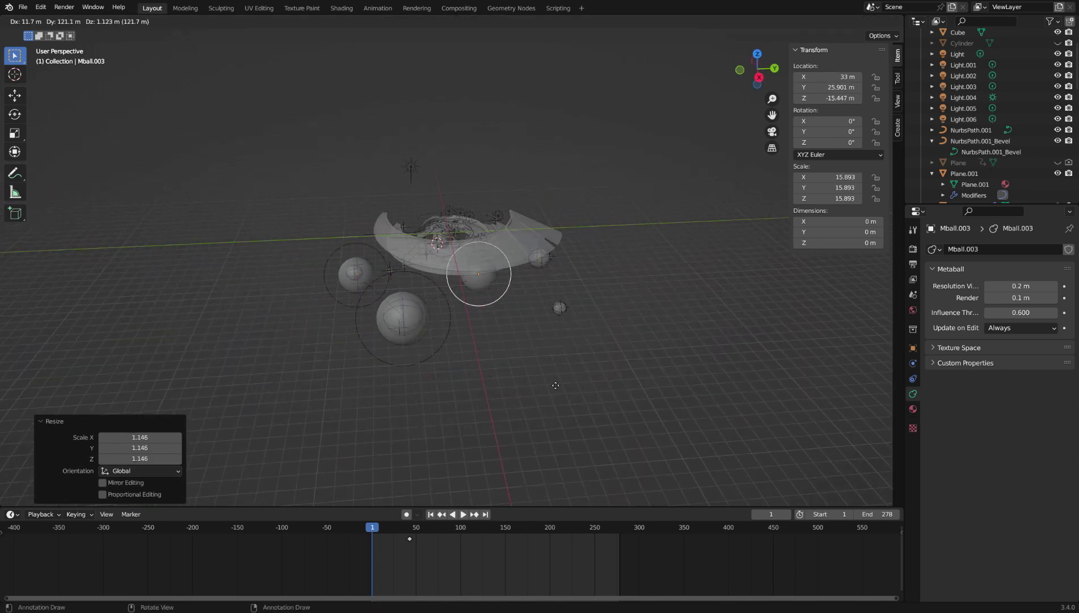
click(627, 411)
middle_drag(627, 410, 415, 364)
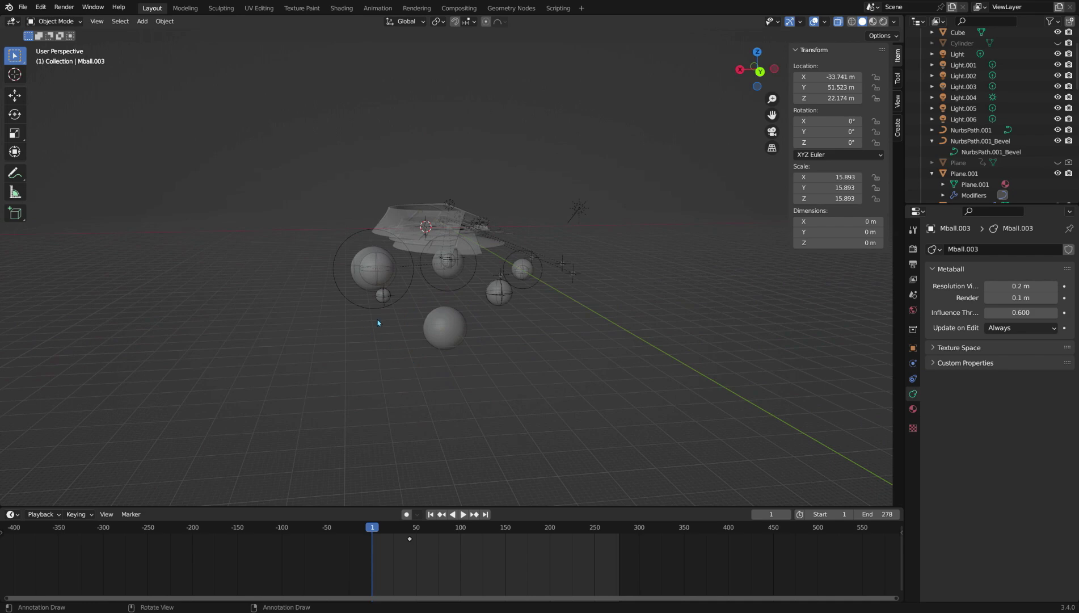
ctrl+middle_drag(379, 323, 471, 326)
key(g)
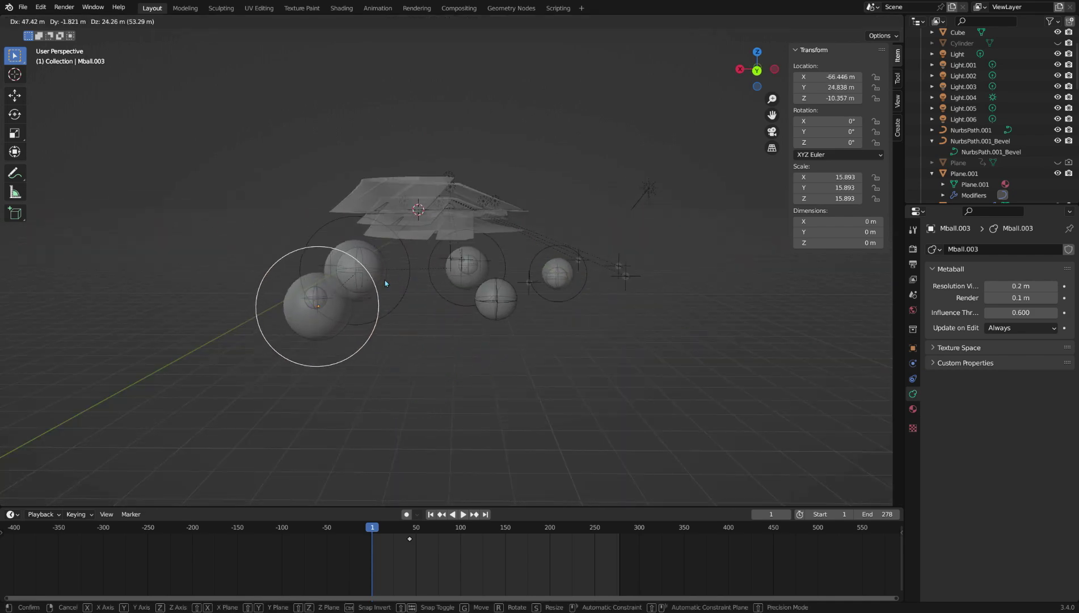
click(386, 283)
Center the new metaball copy around the small sphere and shrink it slightly.
middle_drag(385, 283, 487, 386)
key(g)
click(482, 385)
key(g)
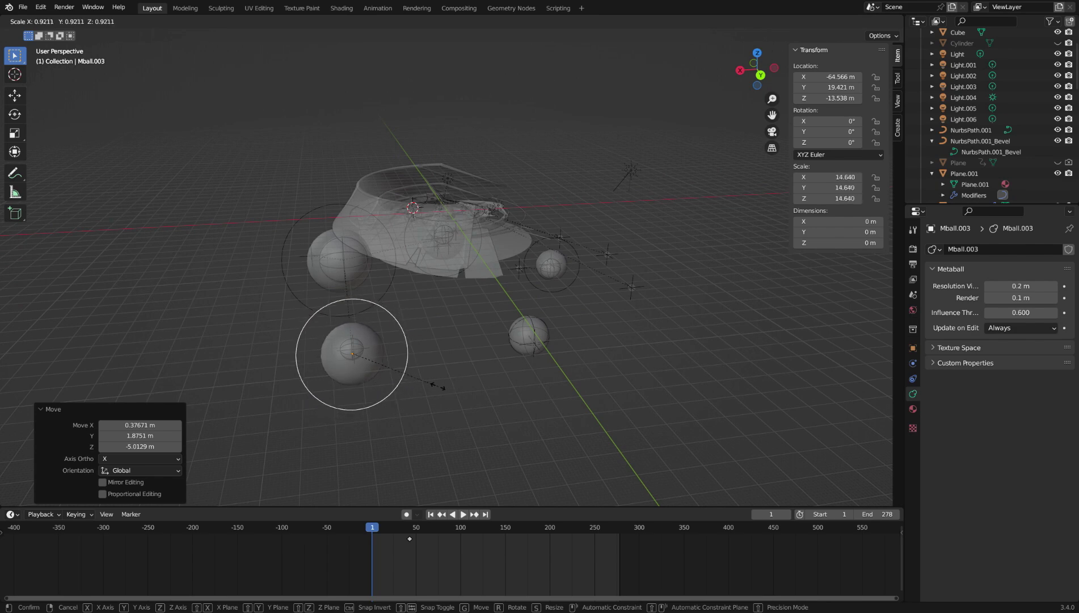
click(429, 385)
click(431, 378)
Select the metaball Mball.002 and adjust its size around the enclosed sphere.
mouse_move(429, 378)
middle_down()
mouse_move(493, 373)
mouse_move(364, 368)
mouse_move(412, 389)
middle_up()
scroll(491, 373, up, 2)
click(384, 377)
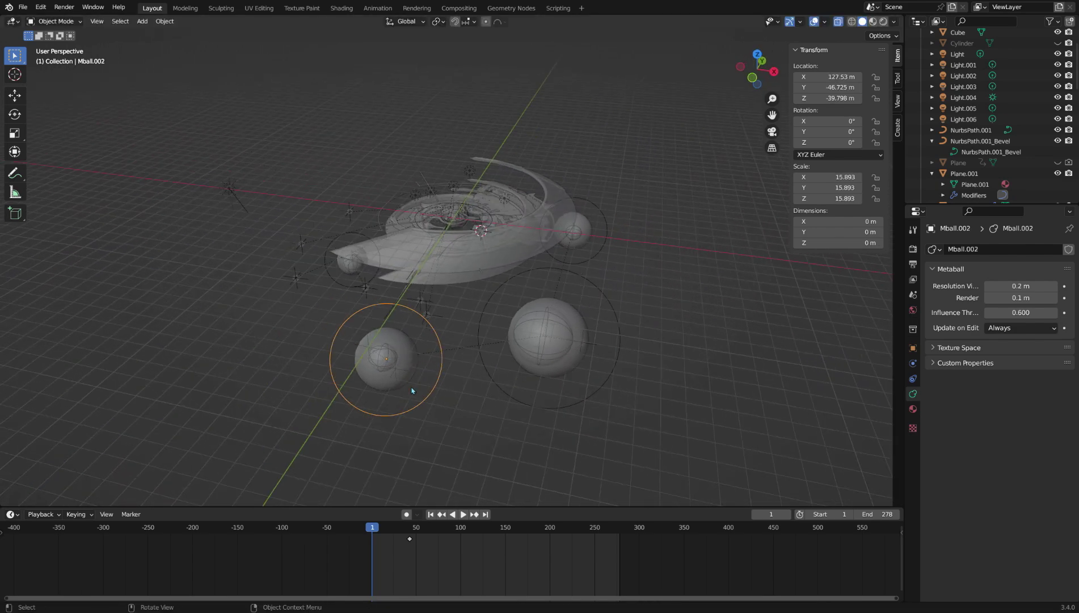
key(s)
click(421, 387)
Enlarge the metaball Mball.001 to a scale of about 10.78 and nudge it to center around its sphere.
middle_drag(405, 455, 366, 349)
click(369, 351)
scroll(503, 360, up, 2)
middle_drag(503, 360, 515, 375)
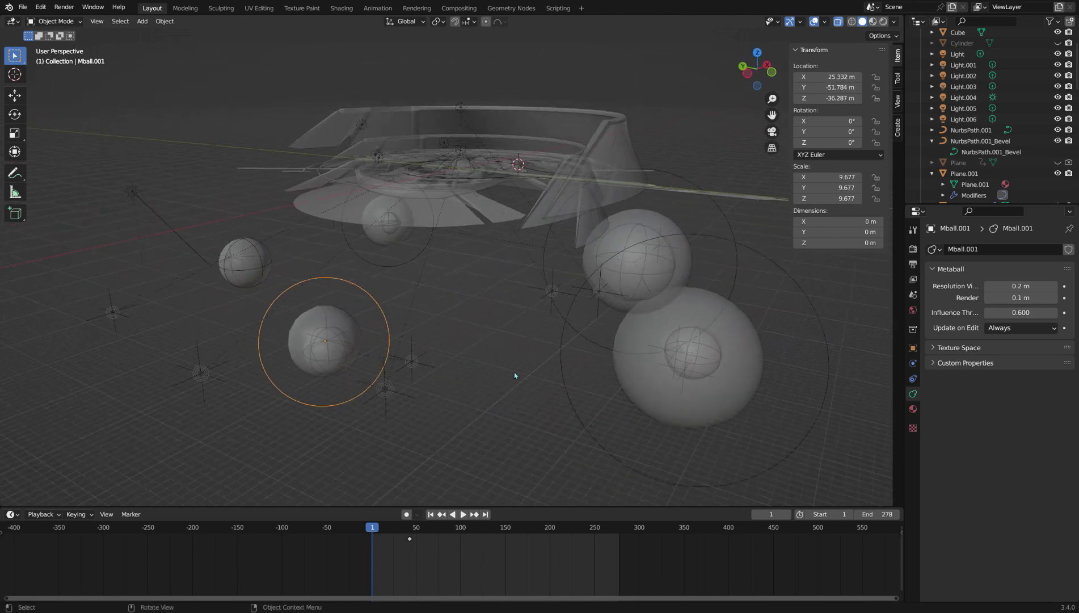
click(519, 388)
click(528, 396)
scroll(282, 367, down, 1)
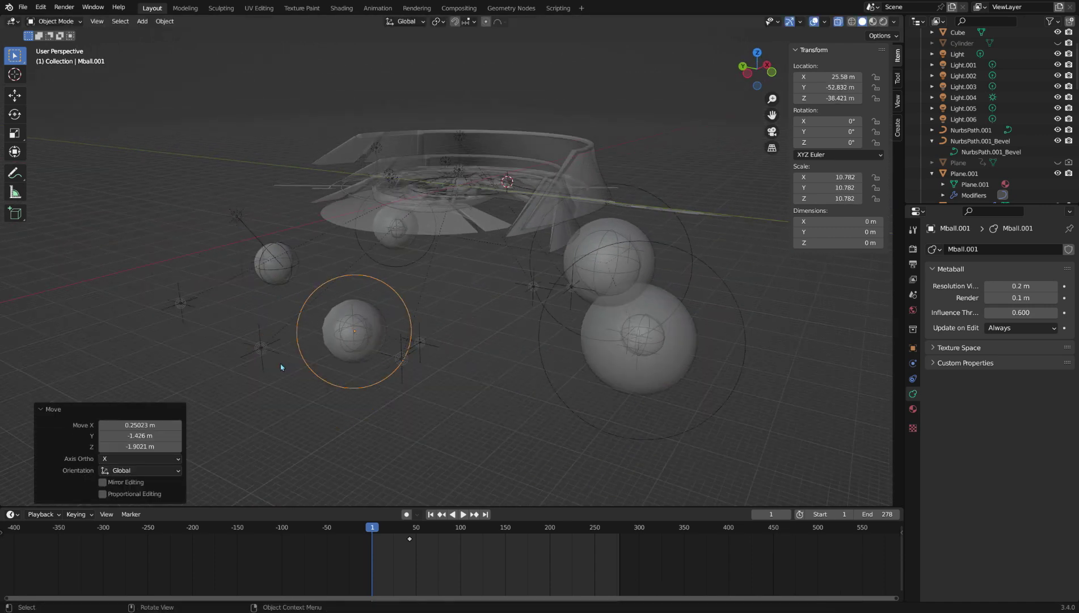
Duplicate Mball.001 onto the last uncovered sphere, enlarge the copy to a scale of about 12.95 and center it.
middle_drag(282, 367, 400, 373)
click(235, 351)
click(234, 377)
key(g)
click(332, 408)
key(s)
click(502, 422)
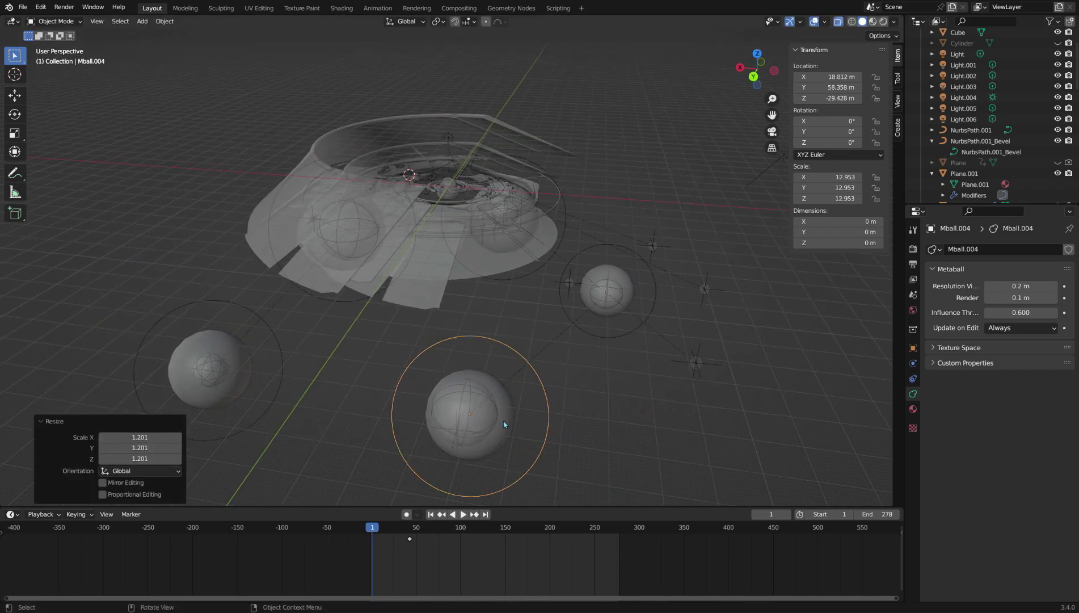
key(g)
click(496, 426)
scroll(496, 426, down, 2)
middle_drag(496, 426, 441, 393)
scroll(441, 393, up, 3)
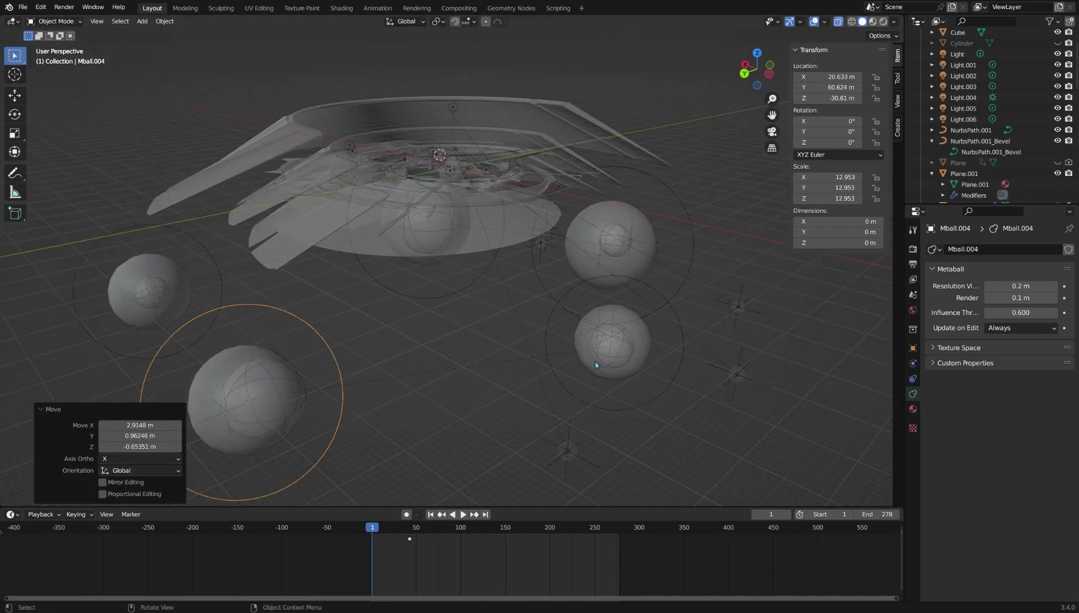
Try to select Mball.001 together with the sphere inside it.
click(595, 361)
middle_drag(595, 363, 537, 369)
shift+click(523, 413)
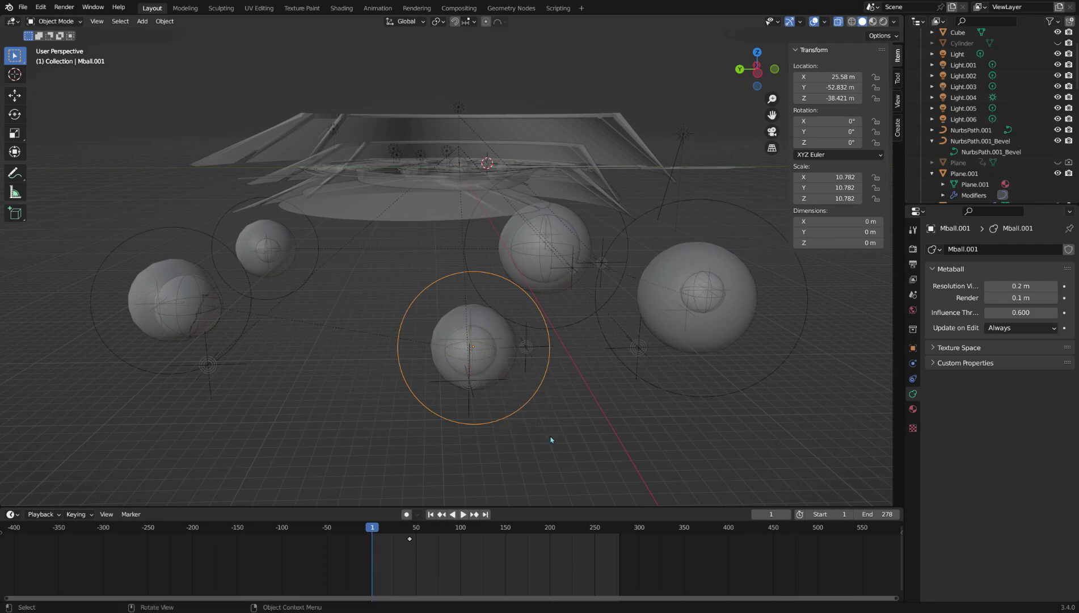
middle_drag(551, 439, 445, 394)
shift+click(403, 350)
shift+click(402, 351)
middle_drag(403, 352, 436, 399)
click(443, 402)
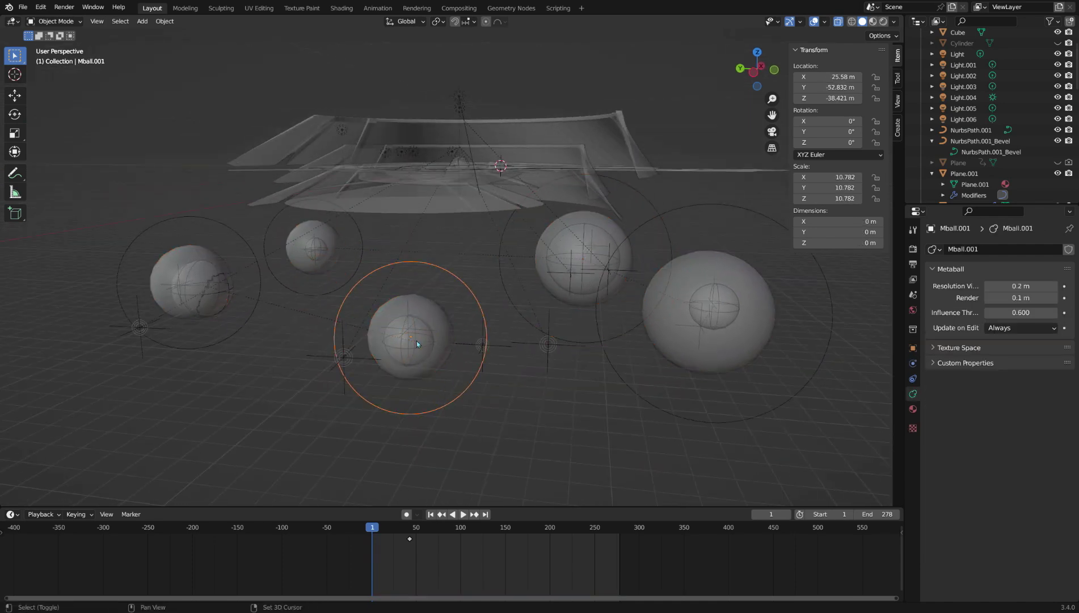
key(ctrl+z)
middle_drag(417, 343, 500, 330)
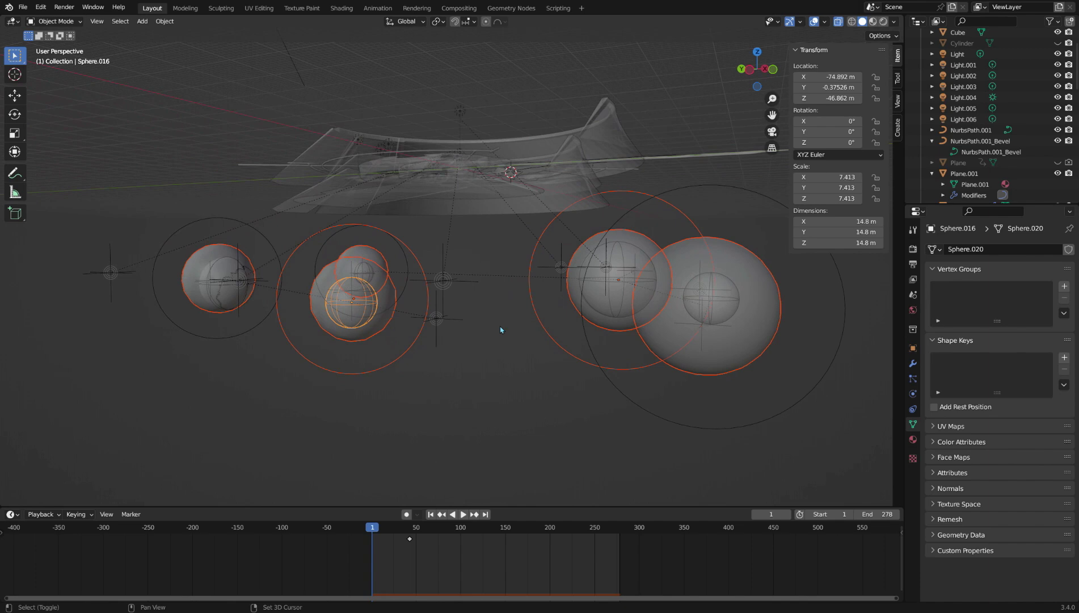
shift+double_click(543, 321)
middle_drag(374, 404, 499, 388)
key(ctrl+z)
Try deleting and moving the selected metaball, undoing the deletion and cancelling the move.
click(418, 374)
key(Delete)
key(ctrl+z)
scroll(438, 384, down, 2)
scroll(420, 390, up, 2)
key(g)
right_click(435, 388)
scroll(491, 409, up, 2)
scroll(498, 388, down, 2)
shift+middle_drag(432, 388, 513, 337)
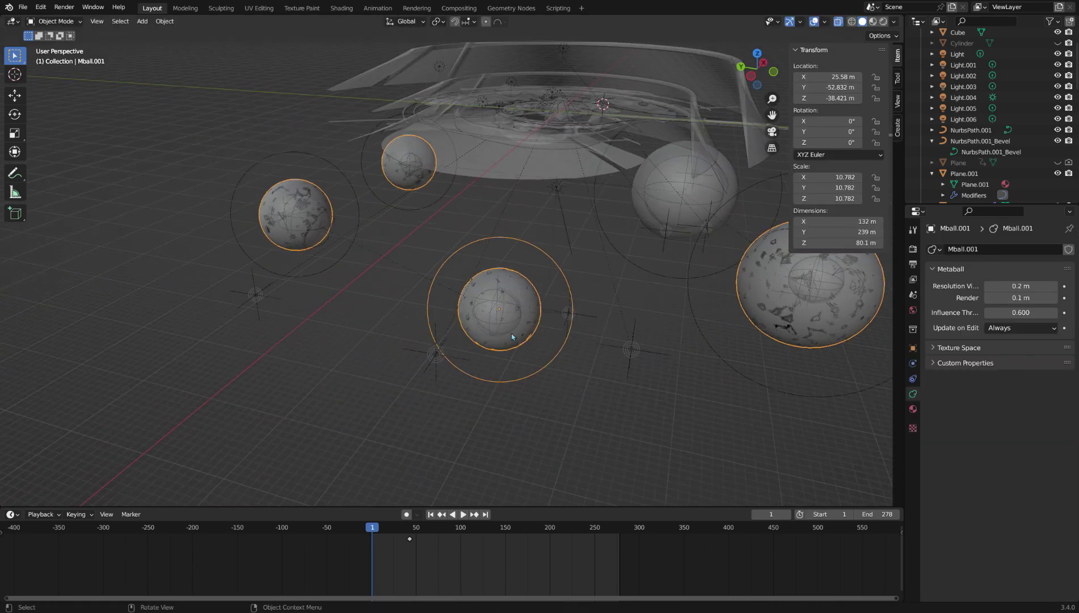
scroll(513, 337, up, 2)
key(ctrl+z)
scroll(539, 382, down, 1)
middle_drag(541, 382, 486, 401)
Isolate the selected objects in local view, examine the overlapping metaball surface and select the large metaball.
key(KP_Divide)
scroll(576, 372, up, 2)
key(KP_Divide)
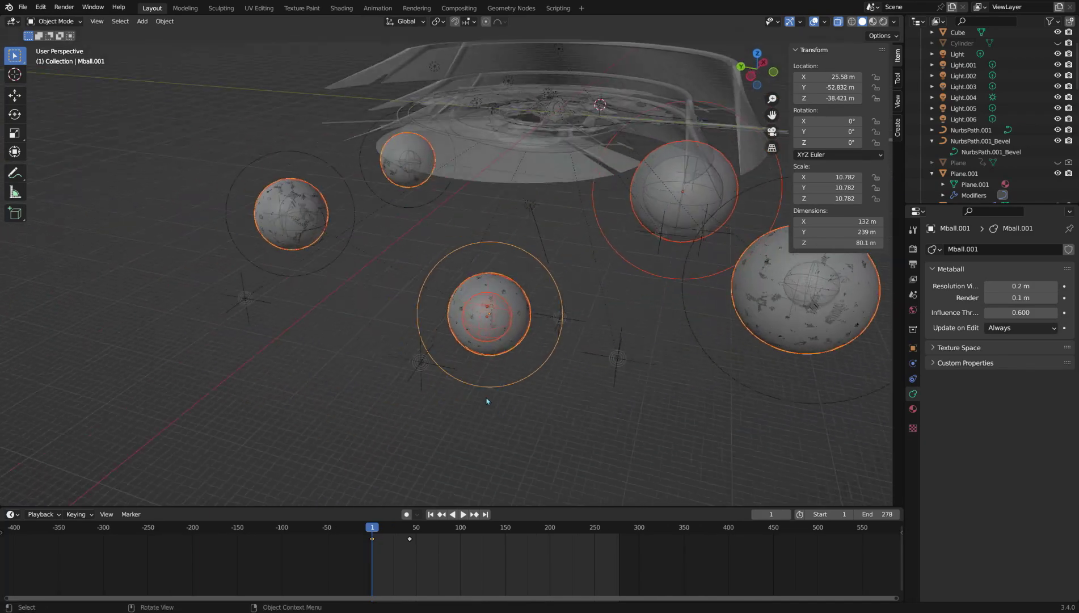
key(KP_Divide)
scroll(258, 276, up, 3)
middle_drag(306, 316, 462, 228)
scroll(417, 320, up, 1)
middle_drag(417, 320, 482, 327)
scroll(429, 322, up, 2)
click(392, 280)
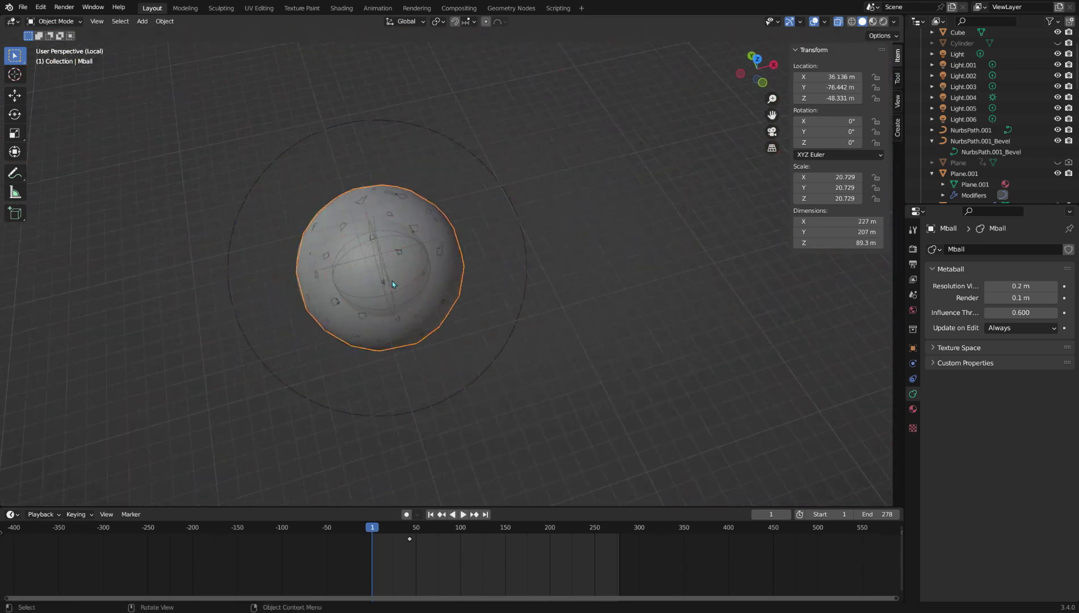
Parent the isolated large metaball and Mball.001 to the spheres inside them, leaving local view.
click(392, 281)
middle_drag(392, 281, 367, 265)
middle_drag(513, 281, 491, 249)
scroll(514, 237, down, 3)
key(ctrl+p)
click(604, 243)
key(slash)
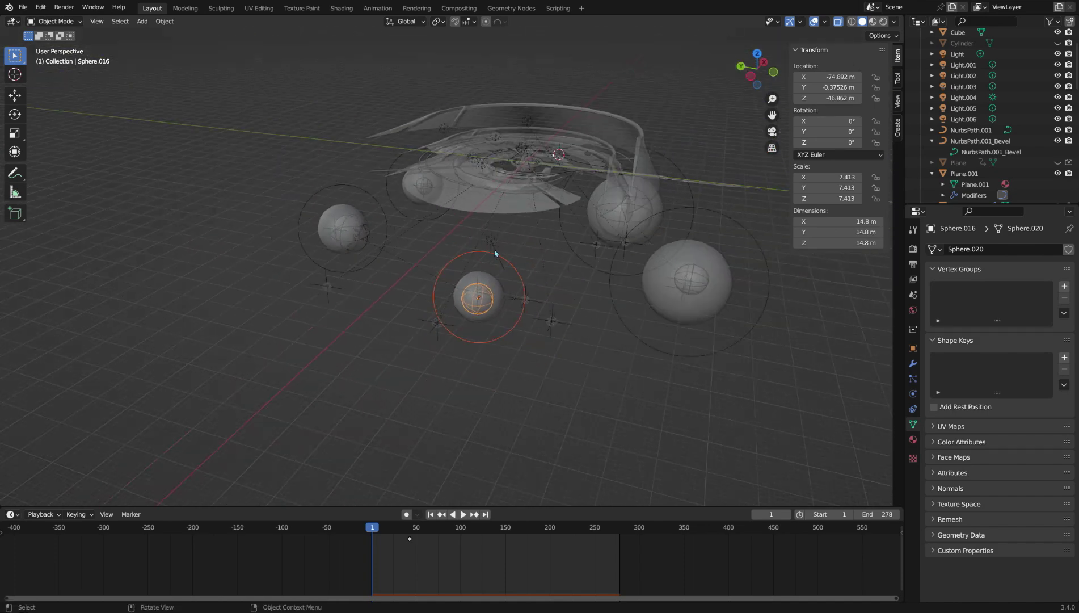
Move Mball.004 clear of Sphere.020 so that the covered sphere can be selected.
scroll(493, 254, up, 4)
shift+middle_drag(406, 305, 511, 337)
scroll(498, 330, up, 2)
shift+middle_drag(441, 303, 412, 296)
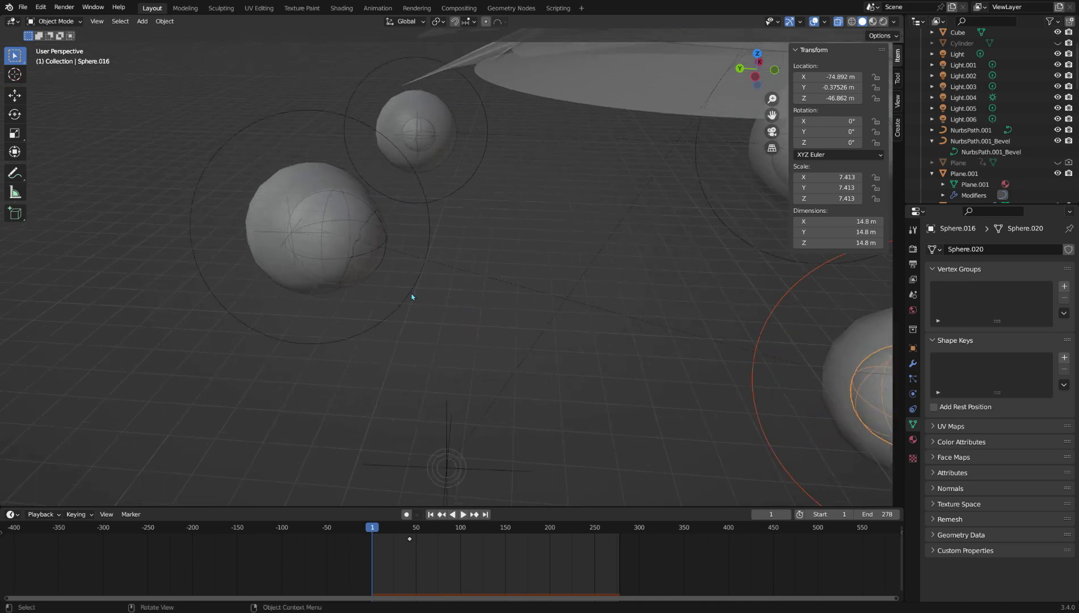
click(269, 231)
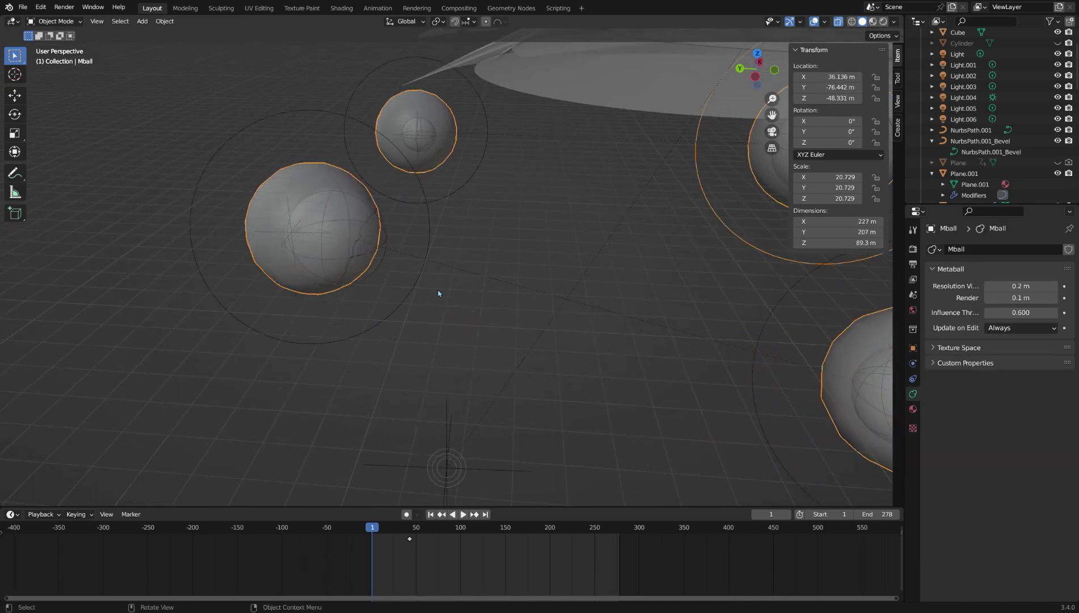
key(g)
click(321, 290)
shift+middle_drag(329, 295, 457, 335)
scroll(471, 315, up, 3)
scroll(492, 322, down, 2)
key(g)
click(437, 328)
Parent Mball.004 to Sphere.020 and move the metaball back over that sphere.
shift+click(500, 299)
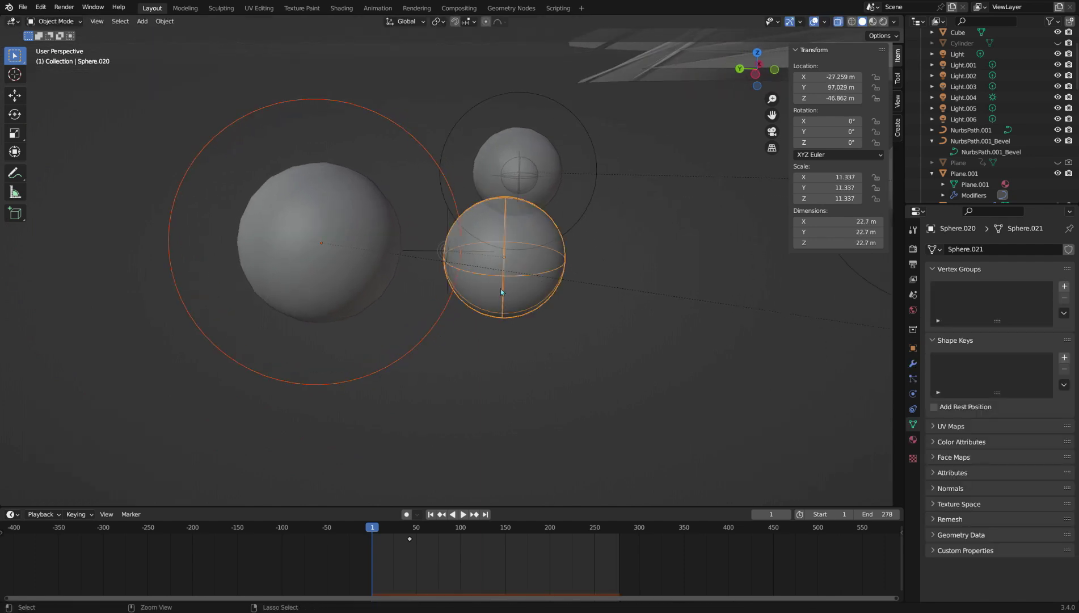
key(ctrl+p)
click(501, 289)
click(301, 399)
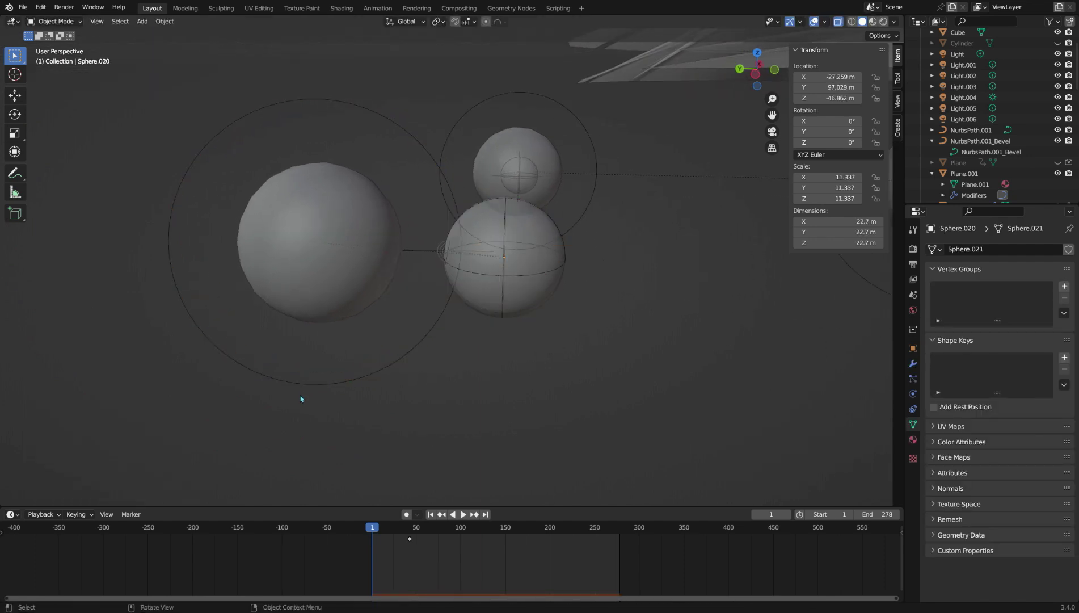
click(302, 389)
key(g)
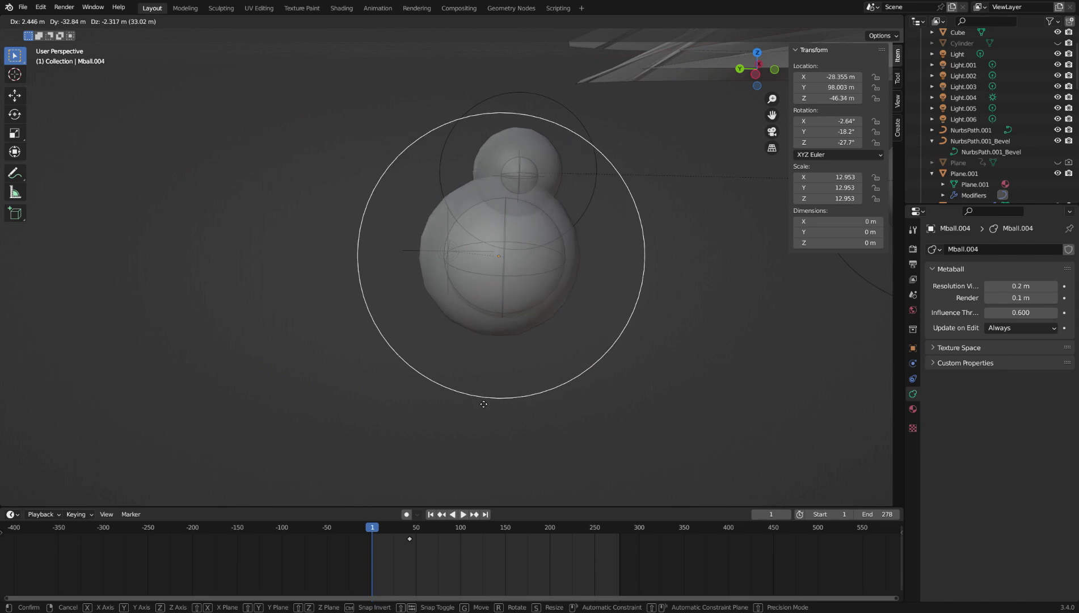
click(481, 405)
Enlarge Mball.004 around its sphere to a scale of about 14.41.
key(s)
click(501, 408)
middle_drag(500, 408, 508, 436)
key(s)
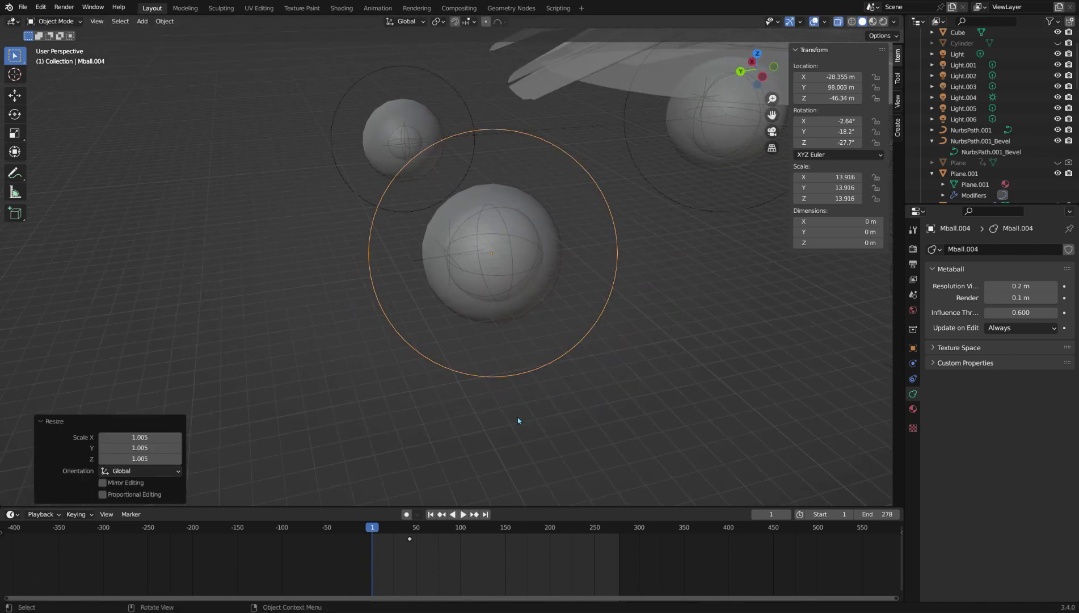
key(s)
click(518, 425)
Move Mball.003 off Sphere.023 to expose the small sphere for selection.
middle_drag(272, 381, 514, 413)
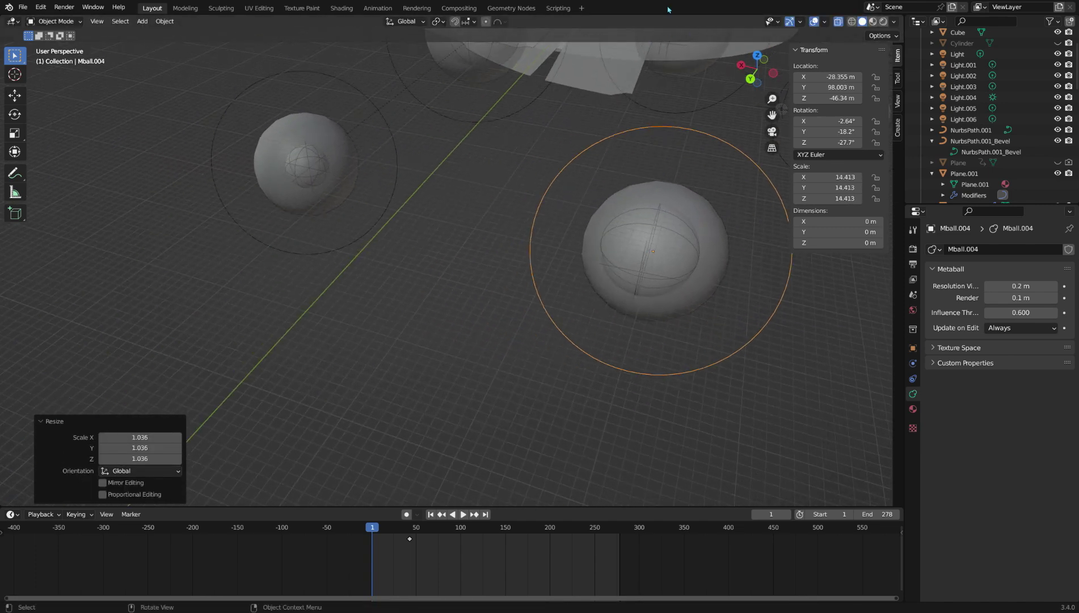
click(329, 127)
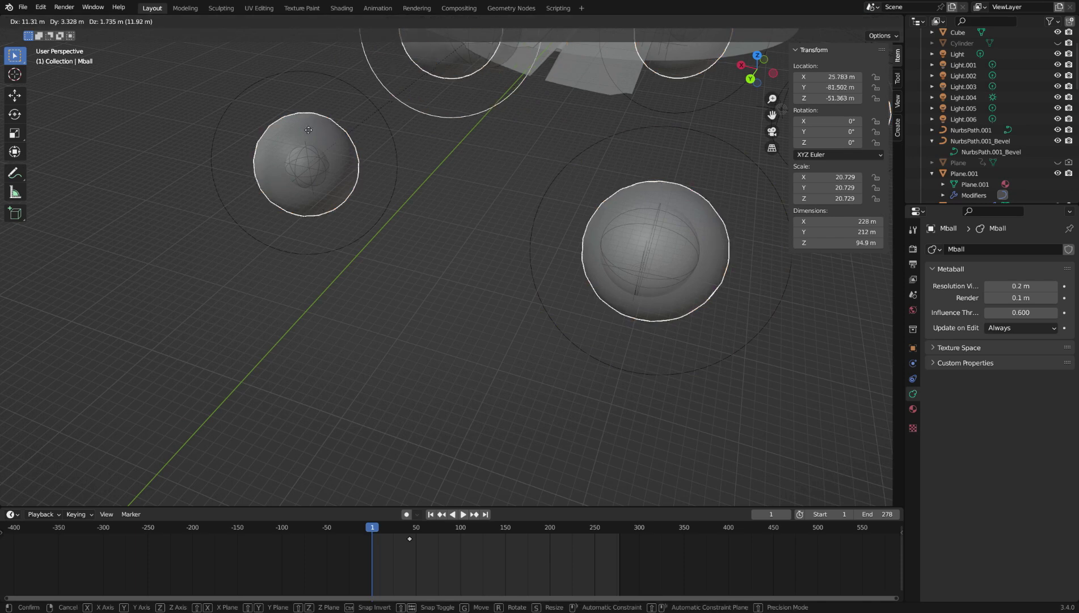
key(g)
click(184, 59)
shift+middle_drag(247, 85, 542, 125)
middle_drag(616, 295, 565, 246)
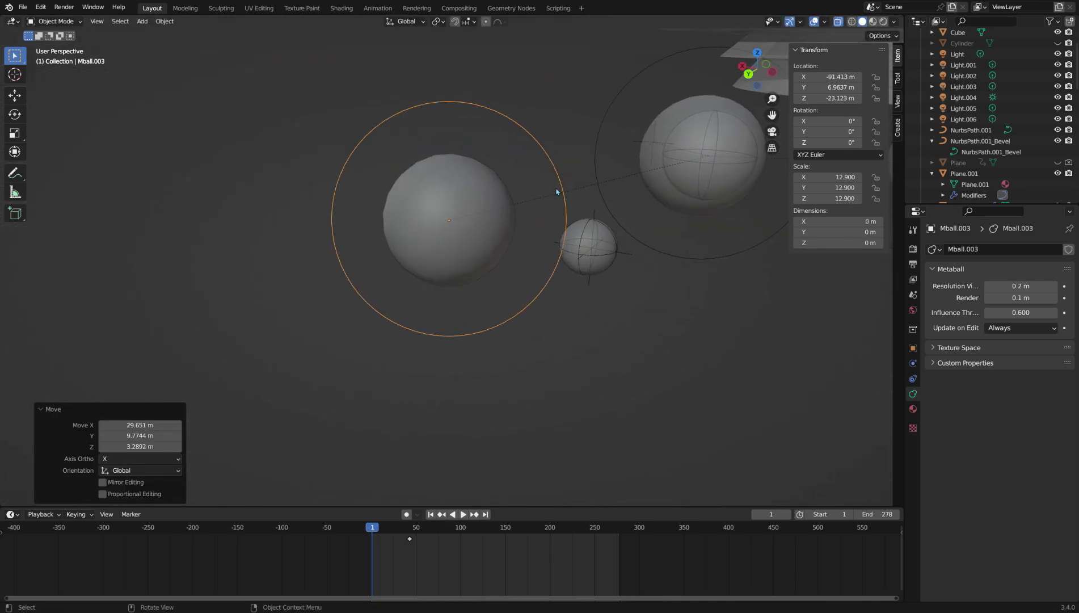
key(g)
click(538, 186)
Parent Mball.003 to Sphere.023 and move the metaball back over that sphere.
shift+click(591, 241)
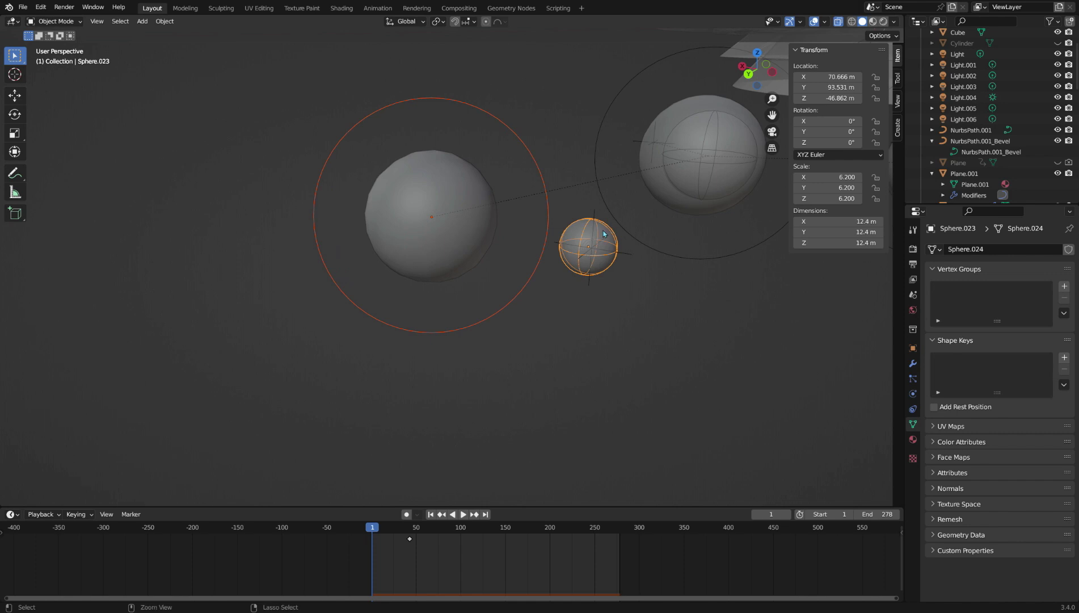
key(ctrl+p)
click(601, 229)
click(448, 210)
key(g)
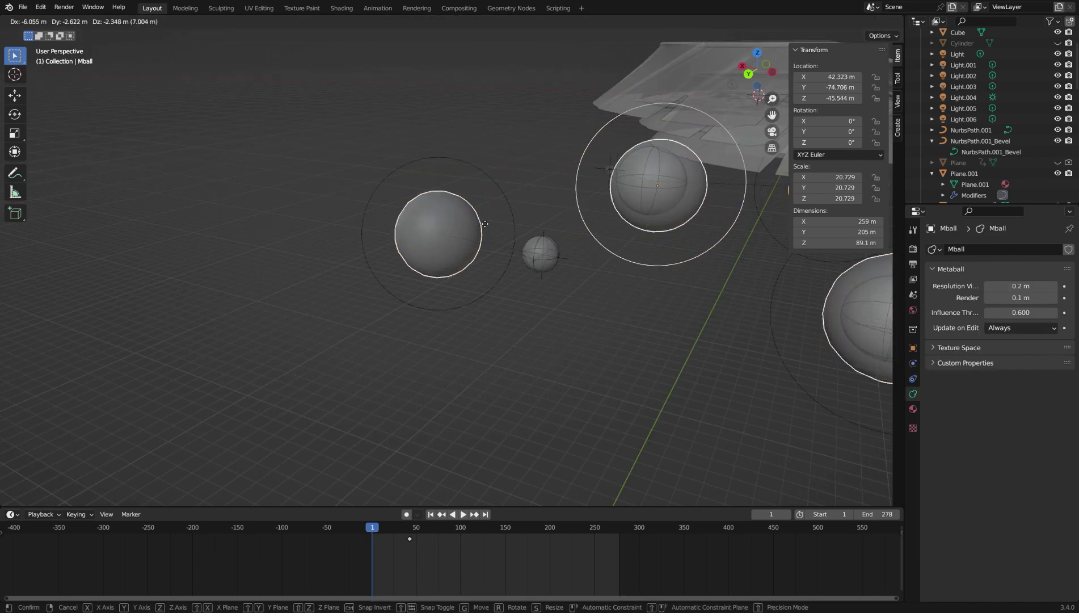
click(461, 220)
ctrl+middle_drag(396, 169, 497, 271)
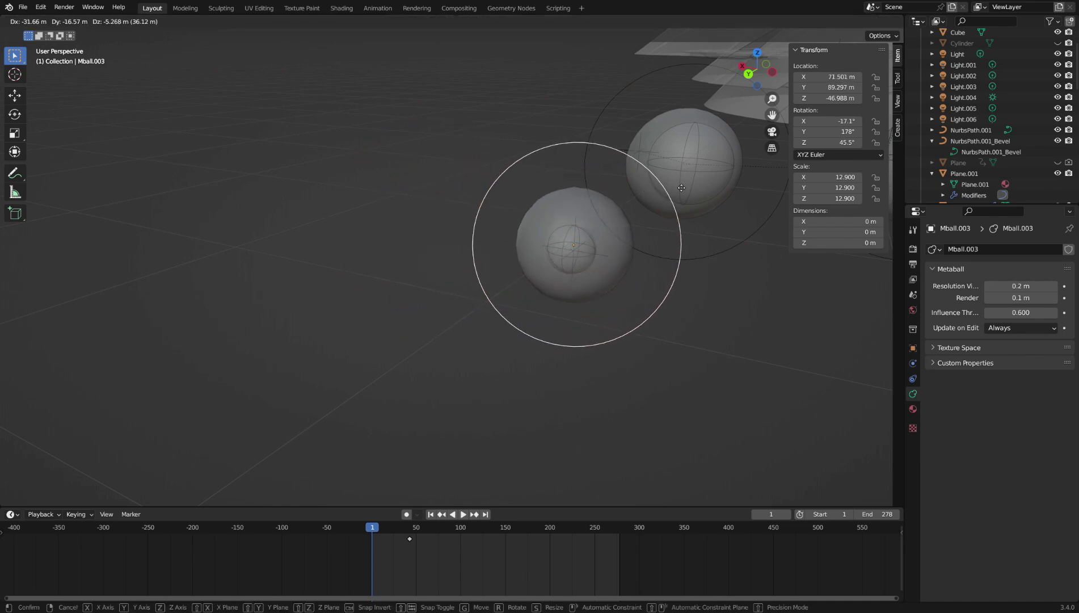
click(537, 269)
Play the animation through the camera to check whether every metaball follows its sphere, and return to frame 0.
key(KP_0)
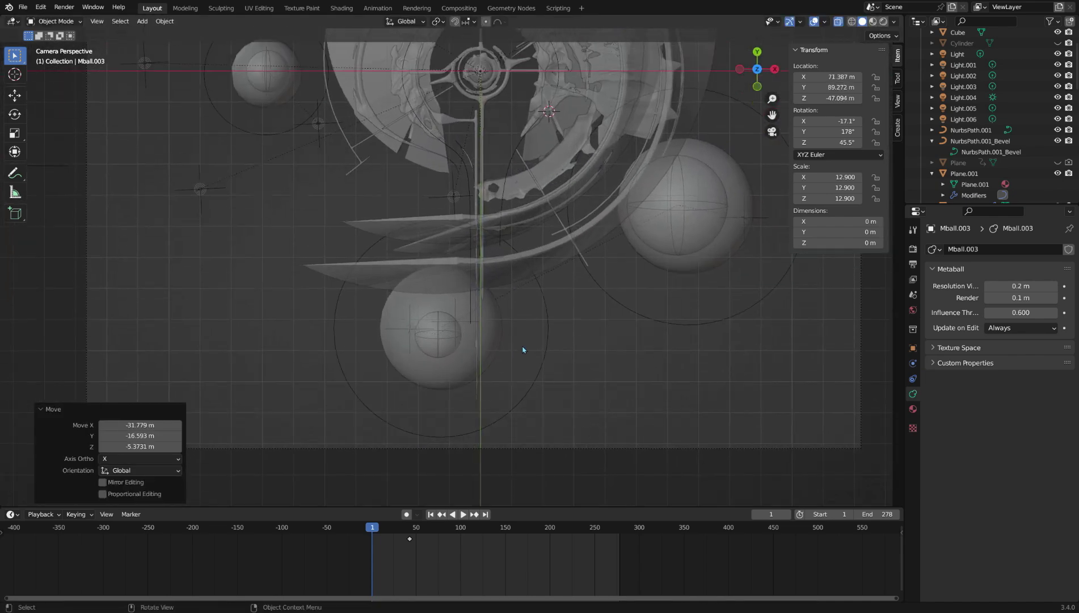
key(space)
scroll(528, 349, down, 4)
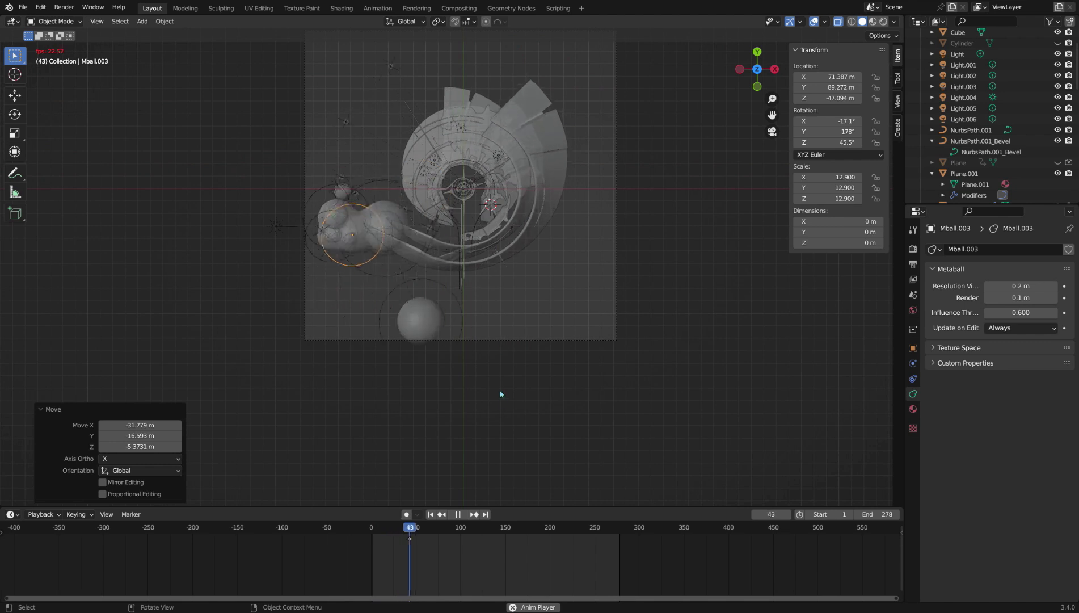
key(space)
drag(419, 528, 371, 528)
scroll(458, 359, up, 3)
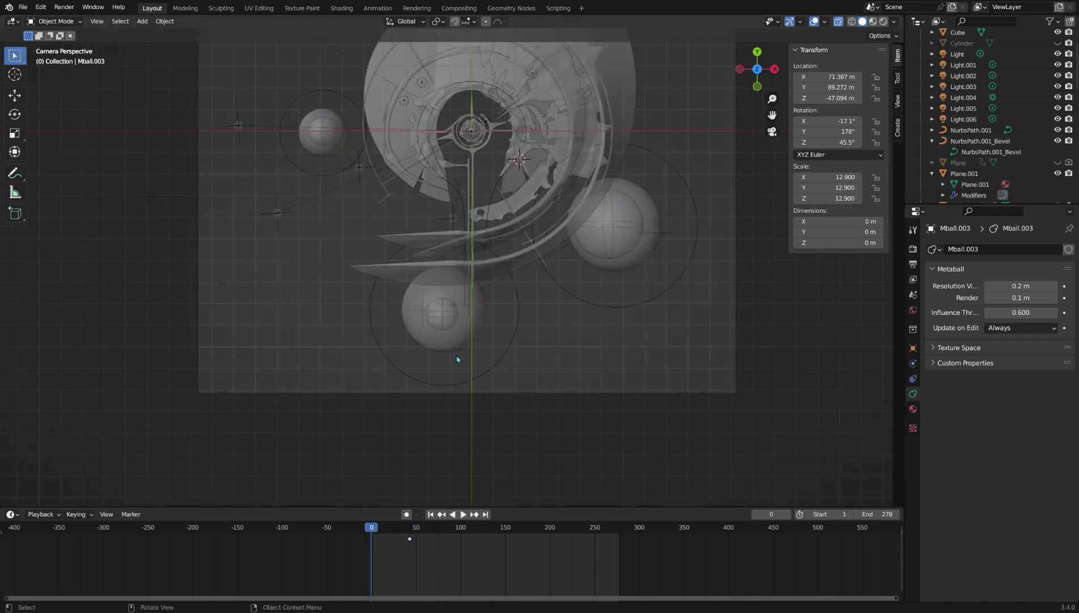
Move Mball.002 off its sphere and parent it to Sphere.022 with Keep Transform enabled.
key(g)
click(328, 377)
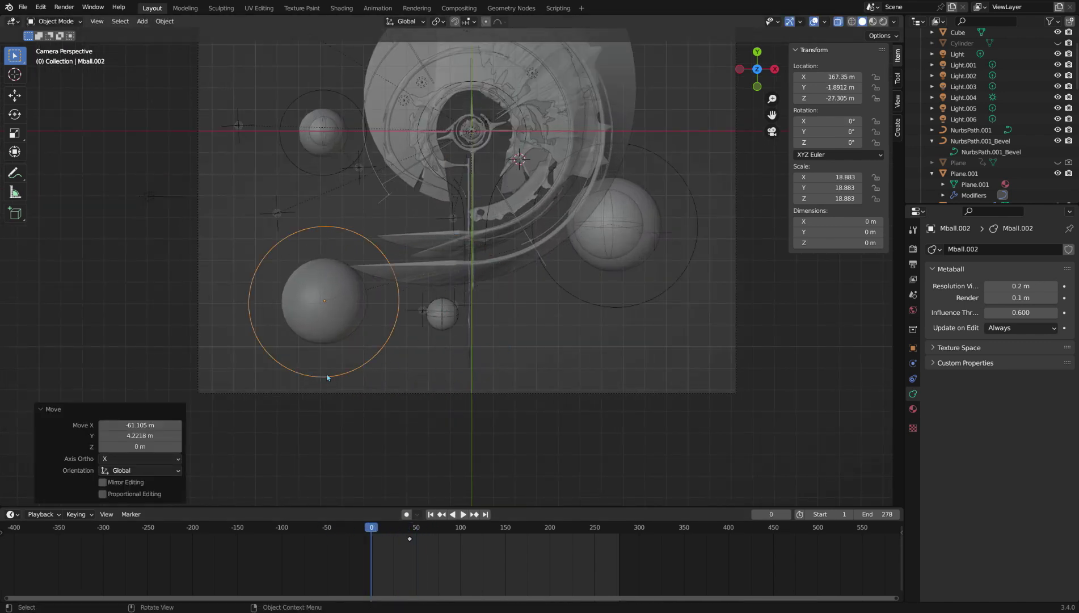
click(442, 324)
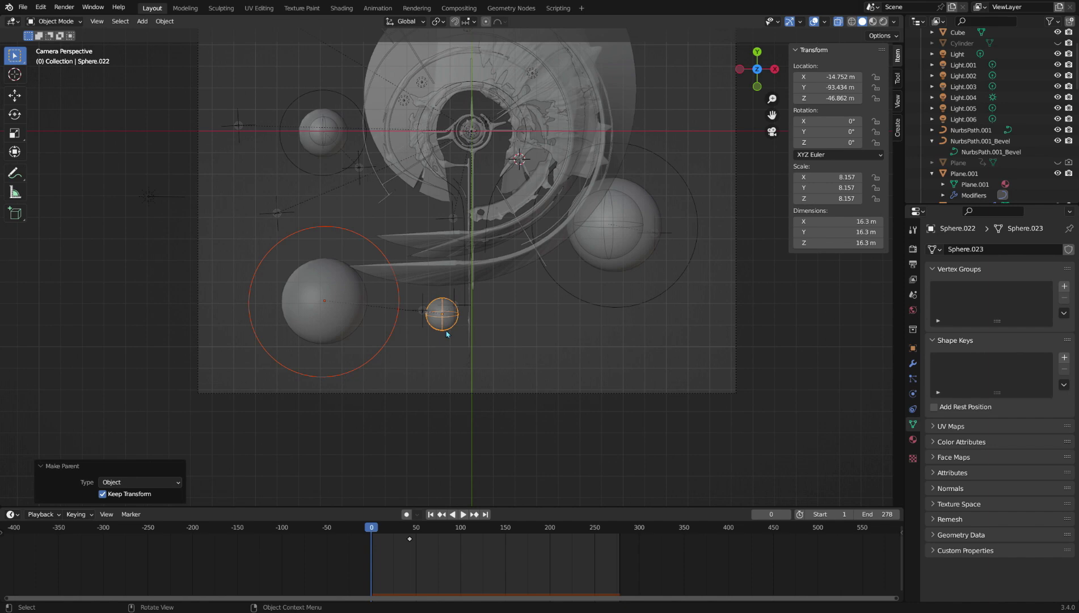
Move Mball.002 by about 60.7 m in X and -6.9 m in Y to cover Sphere.022 again.
click(354, 334)
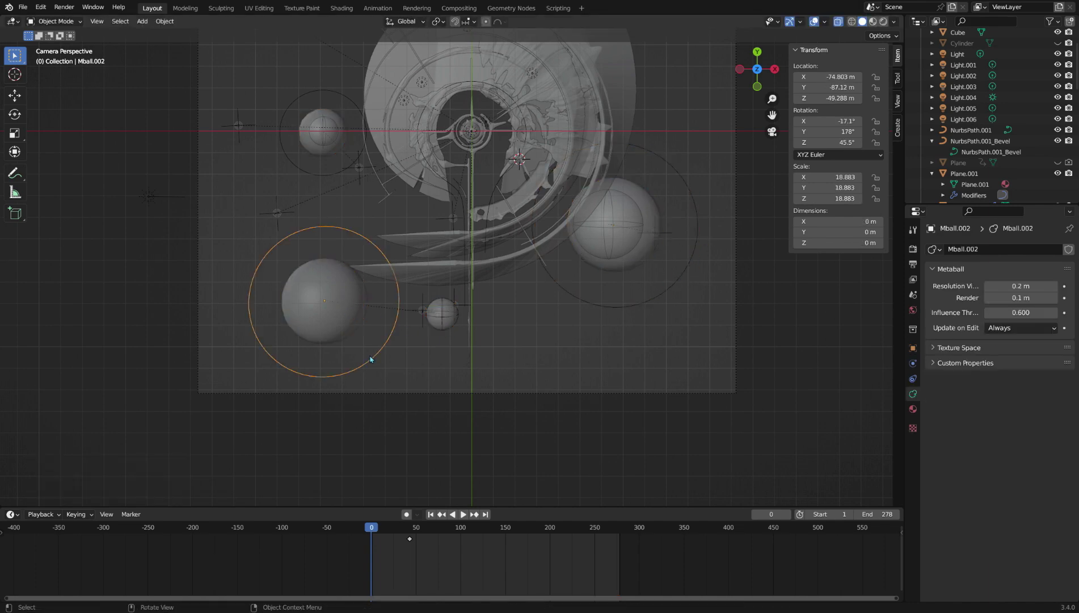
key(g)
click(496, 373)
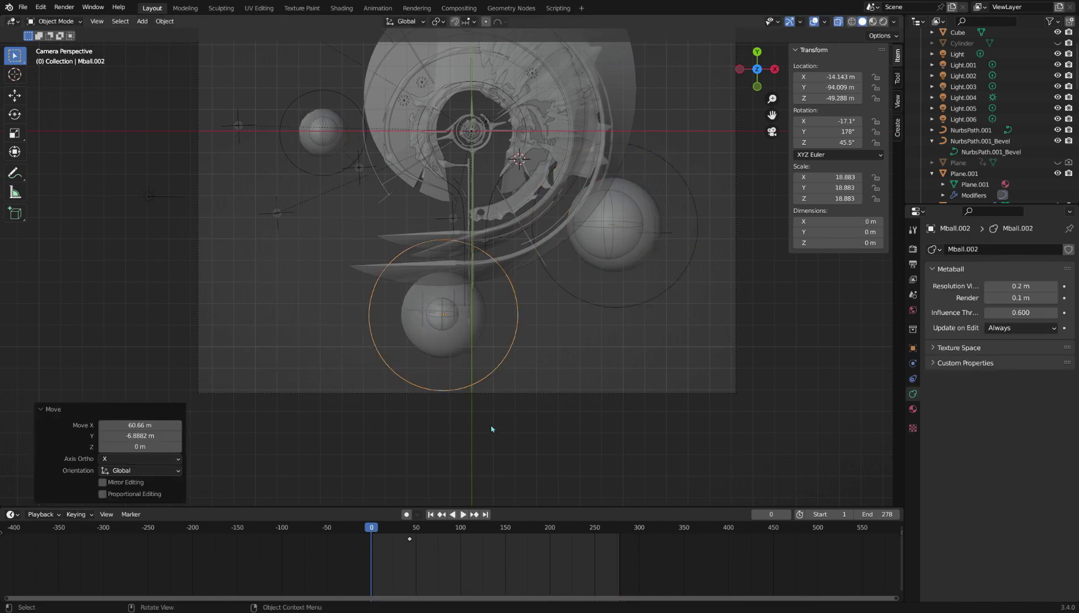
Play the animation without X-ray to examine how the metaballs merge, and inspect the paused blobs with X-ray on.
scroll(493, 427, down, 5)
key(space)
scroll(544, 347, up, 3)
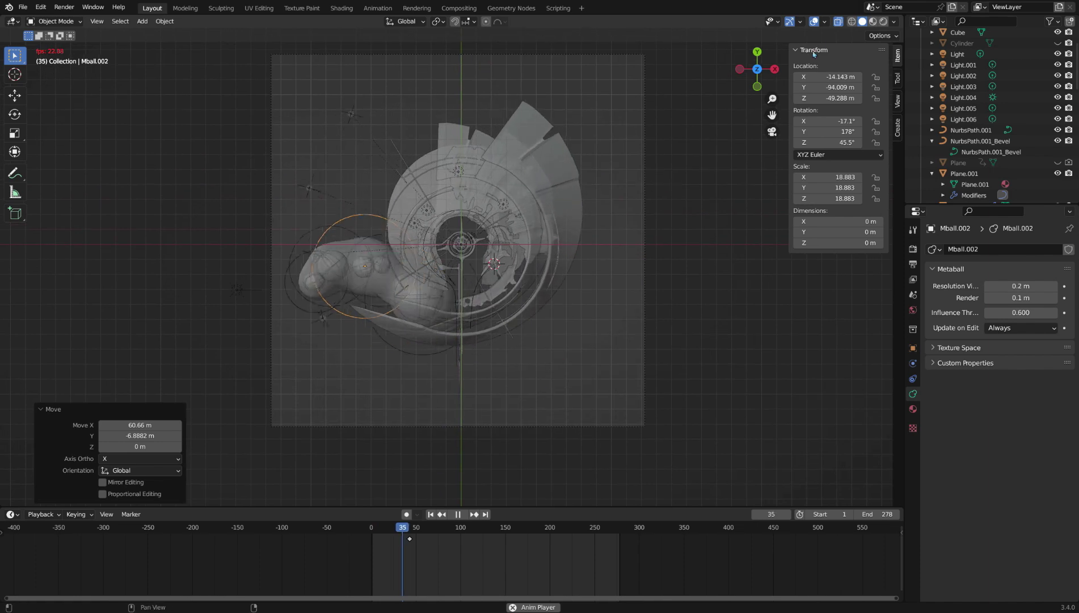
scroll(525, 219, up, 2)
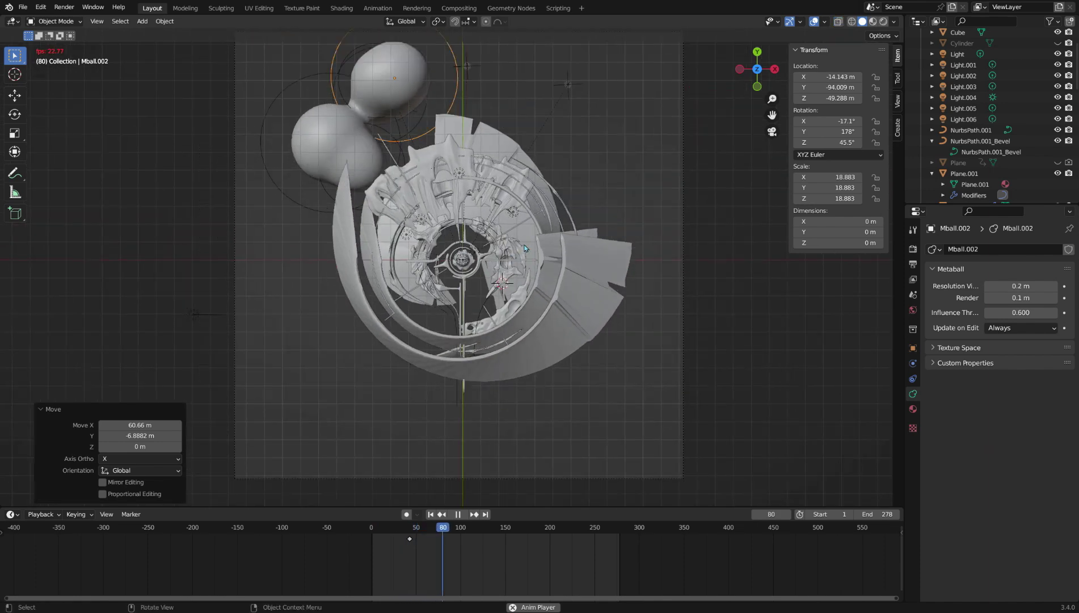
scroll(525, 244, down, 2)
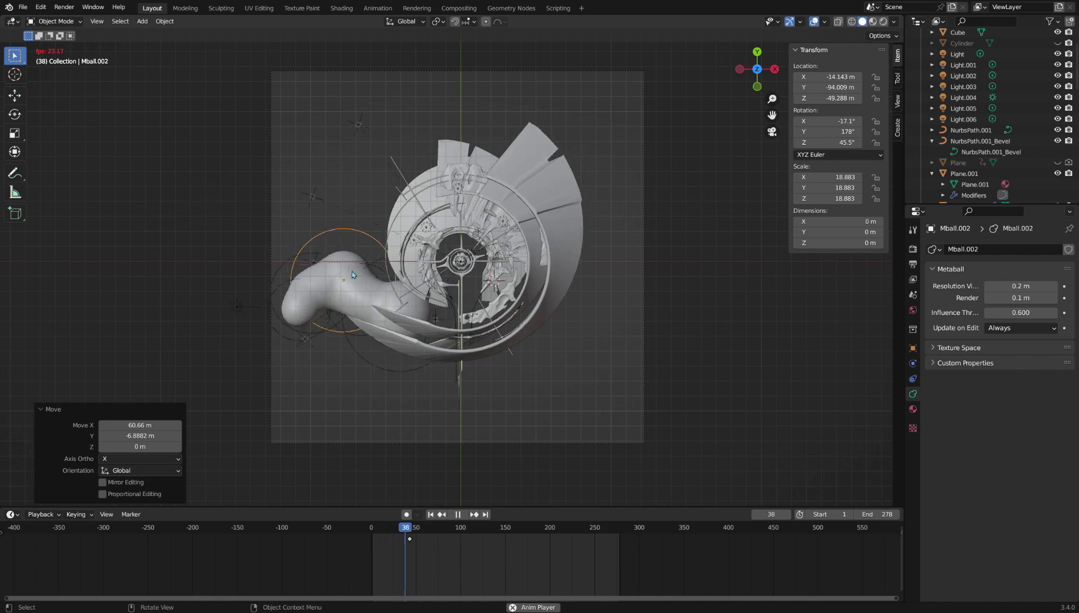
scroll(346, 241, up, 2)
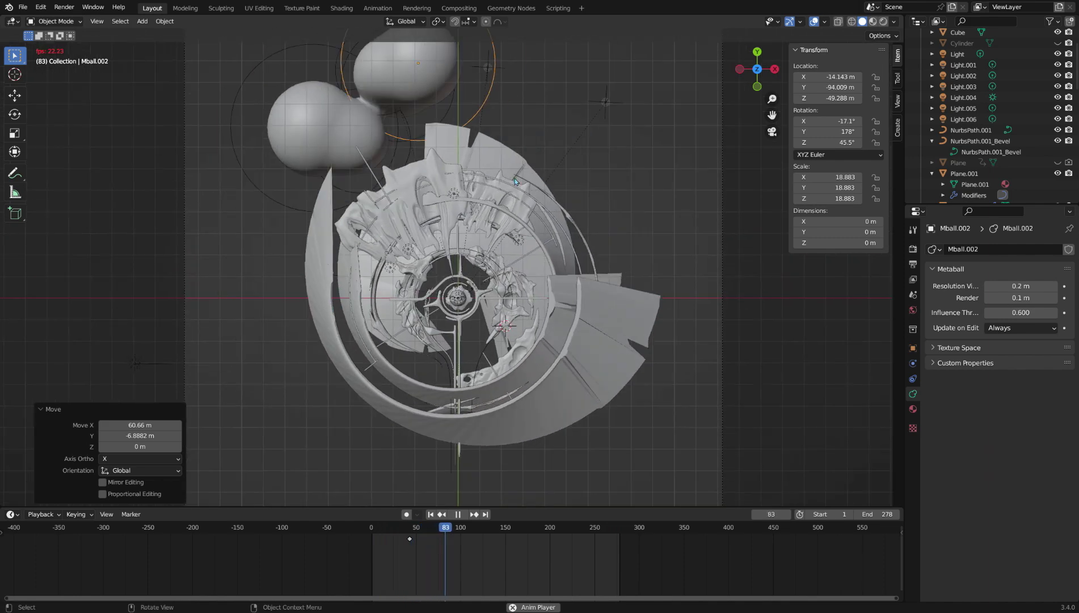
key(space)
click(839, 21)
shift+middle_drag(513, 85, 514, 157)
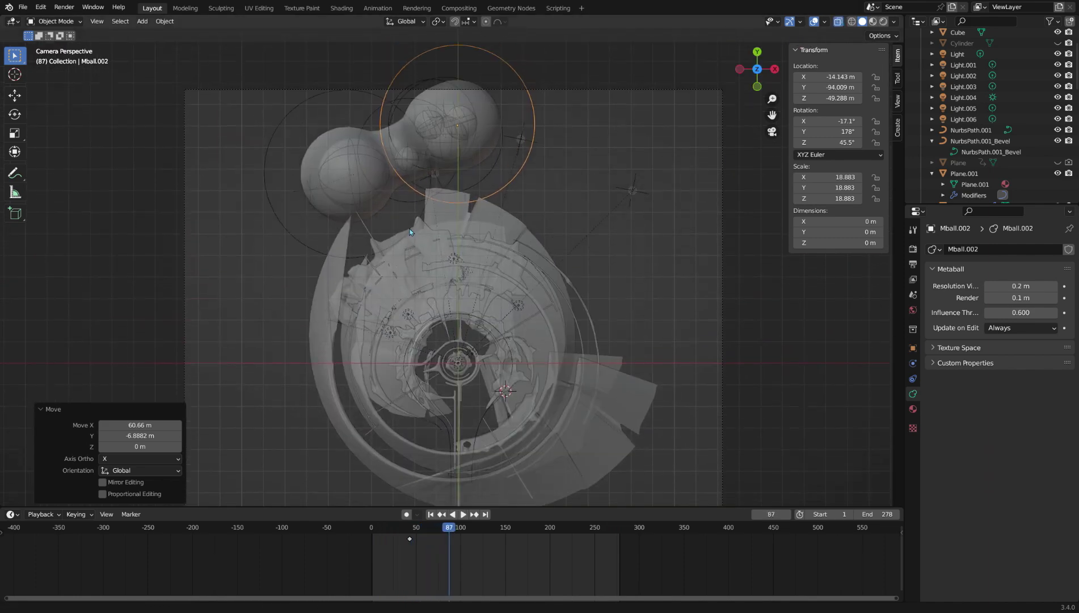
scroll(404, 186, up, 2)
scroll(420, 369, down, 3)
Return to frame 0, shrink Mball.003 to a scale of about 9.77 and center it on its sphere.
drag(430, 528, 371, 528)
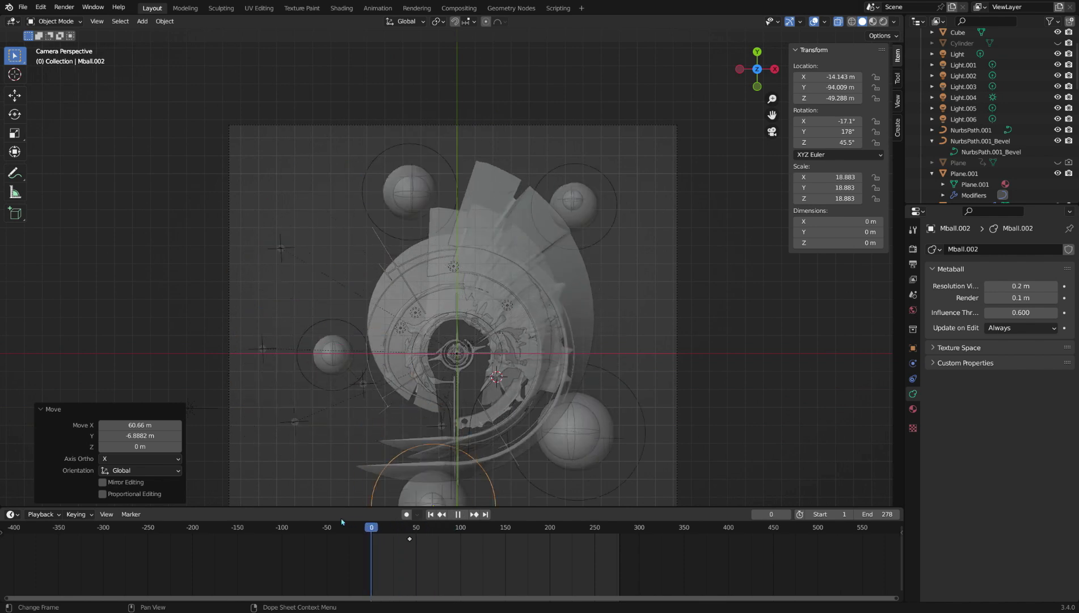
shift+middle_drag(600, 228, 581, 180)
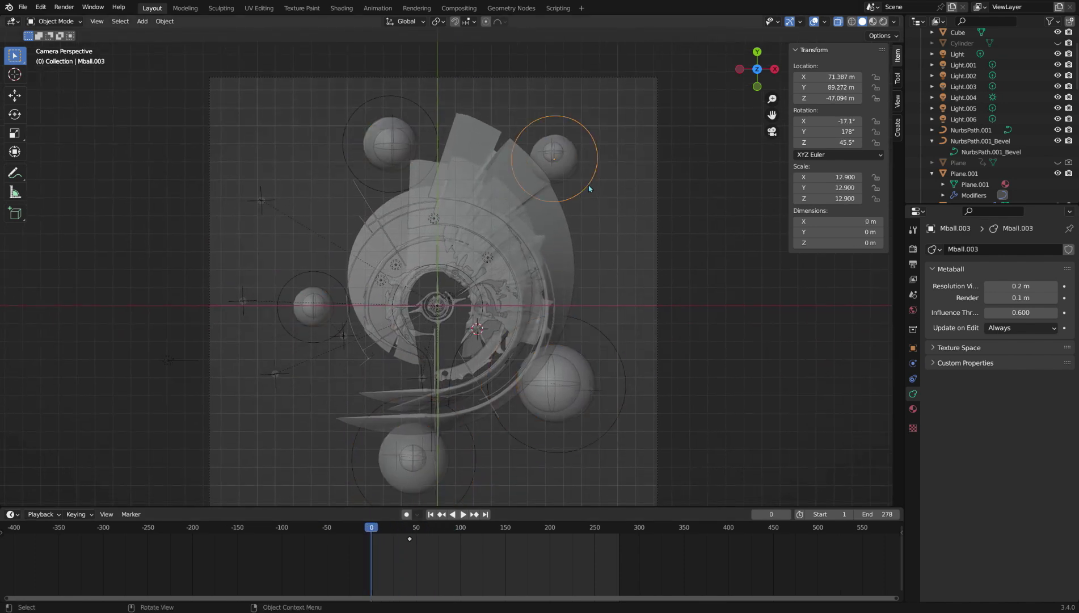
click(592, 185)
key(g)
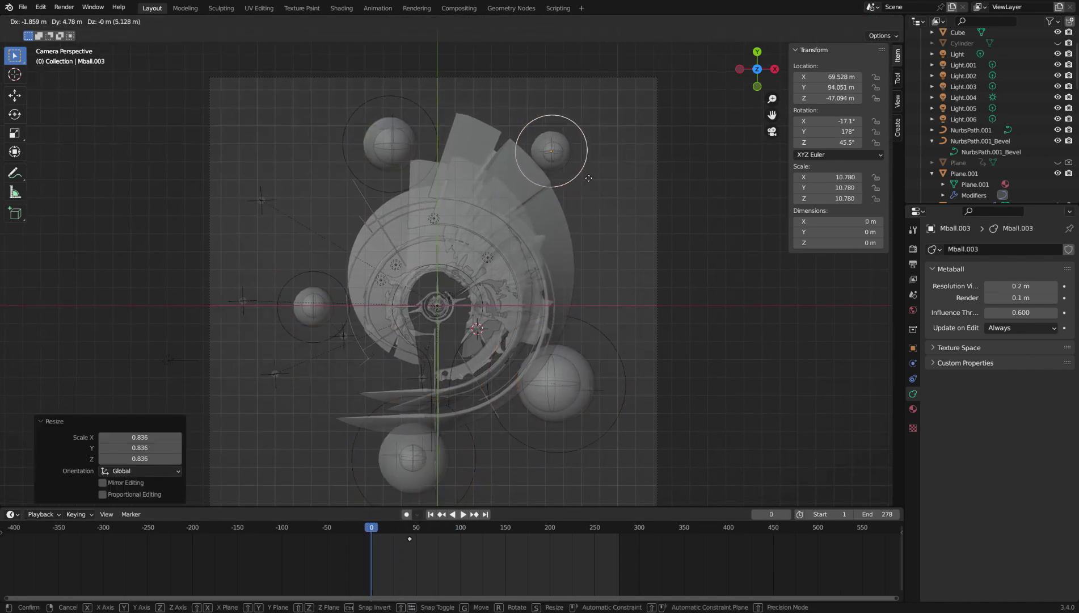
click(590, 178)
click(612, 189)
key(g)
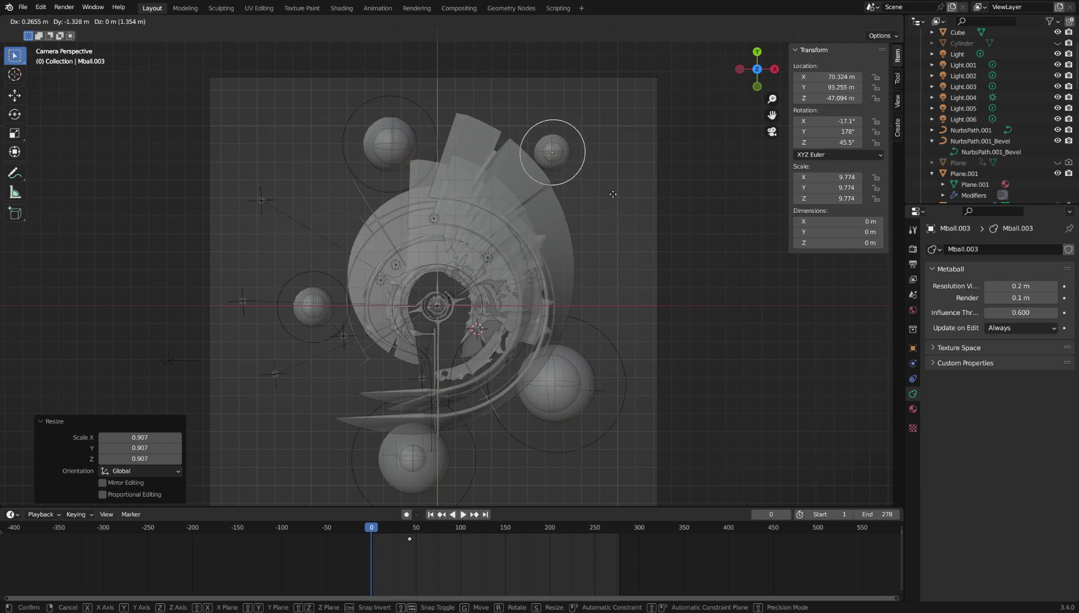
click(613, 194)
Shrink Mball.001 to a scale of about 9.55 around its sphere.
click(323, 345)
click(319, 340)
key(s)
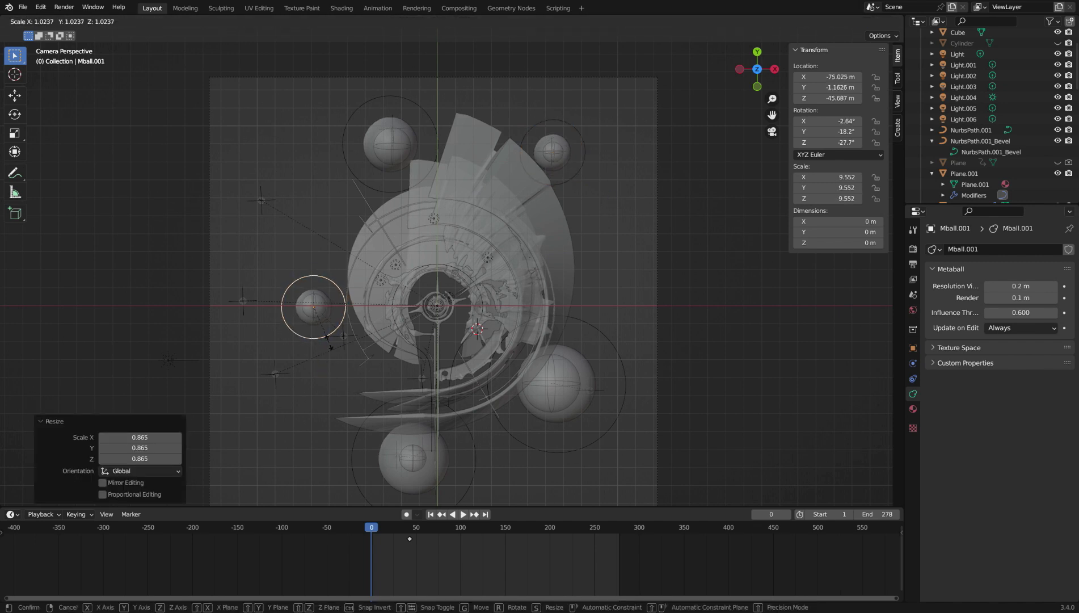
scroll(365, 362, down, 3)
Move Mball.004 about 1.53 m along the X axis to center it on its sphere.
click(388, 187)
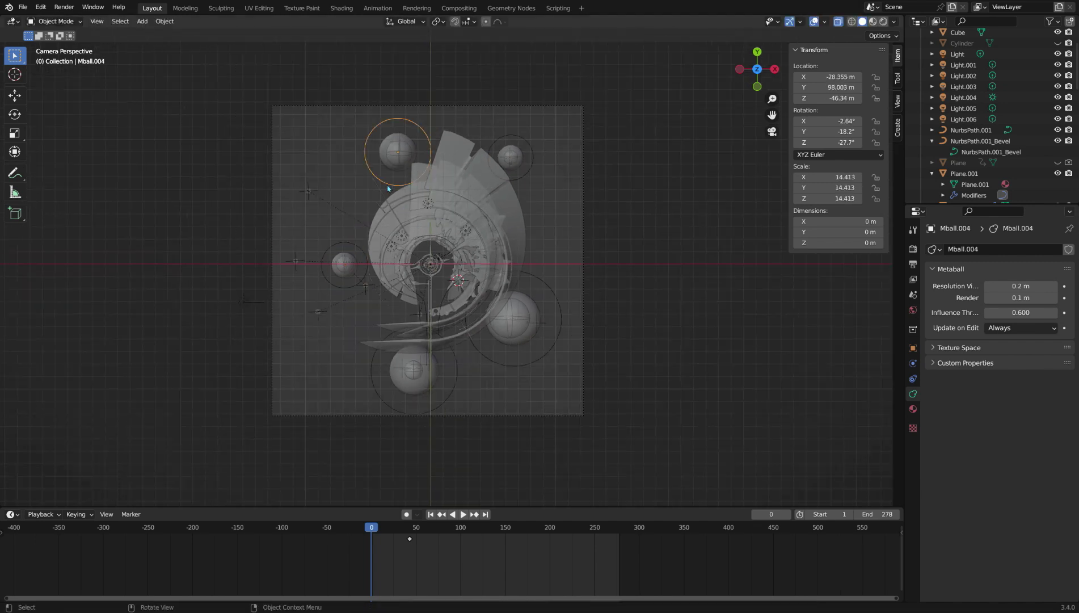
key(x)
click(392, 190)
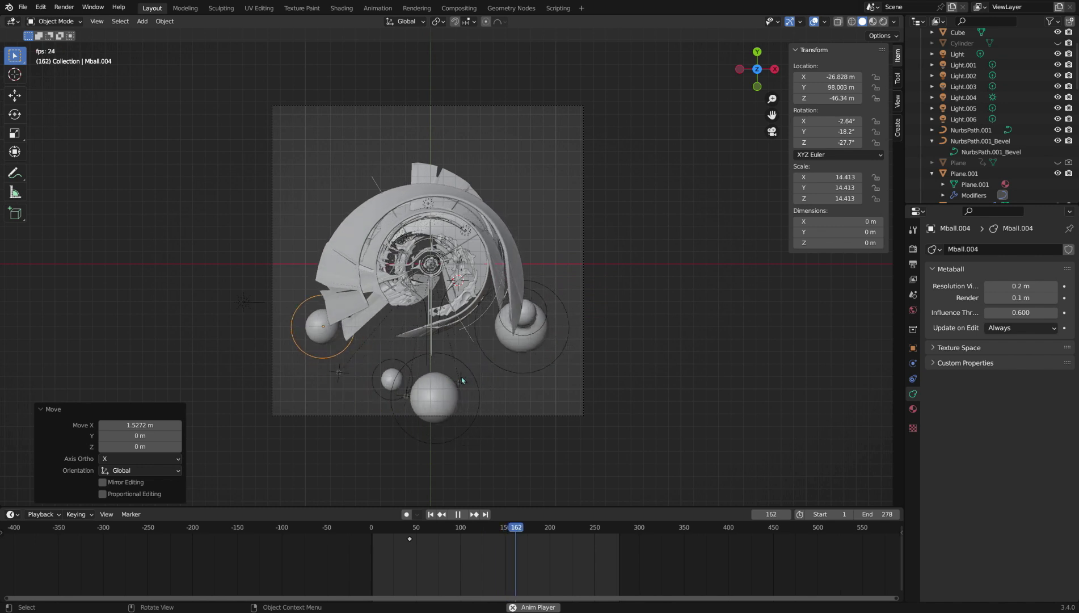
Play the animation backward to frame 135, select Mball and try a lower Influence Threshold.
click(558, 346)
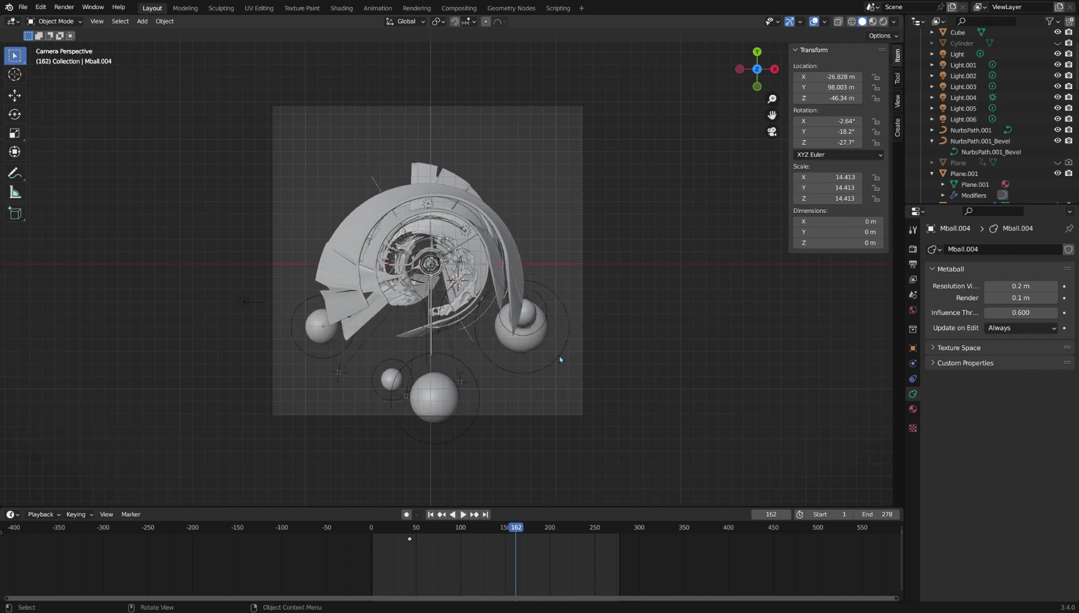
key(shift+ctrl+space)
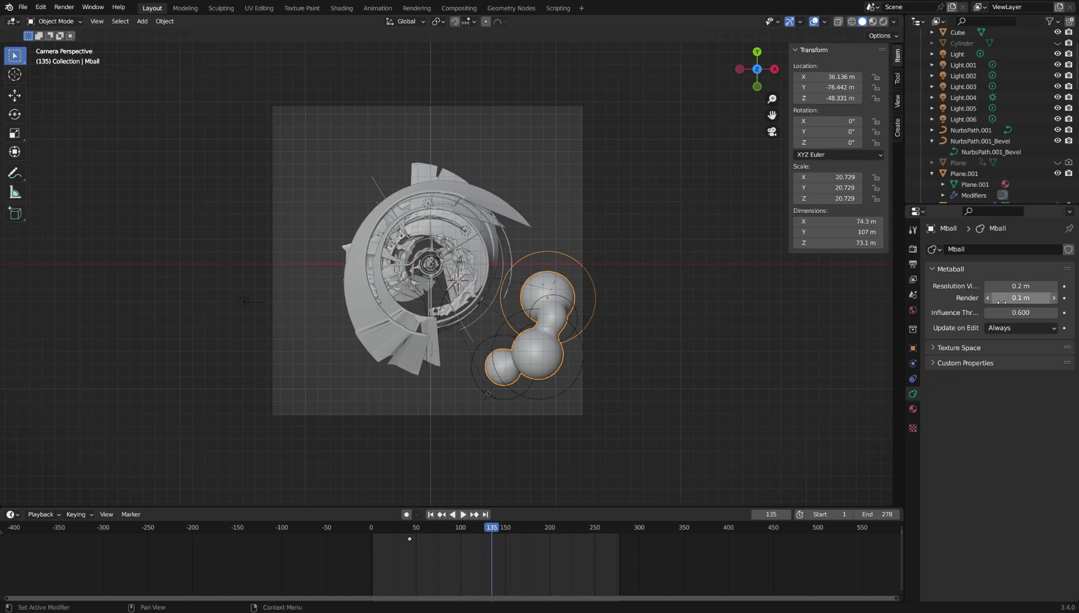
drag(1021, 313, 947, 312)
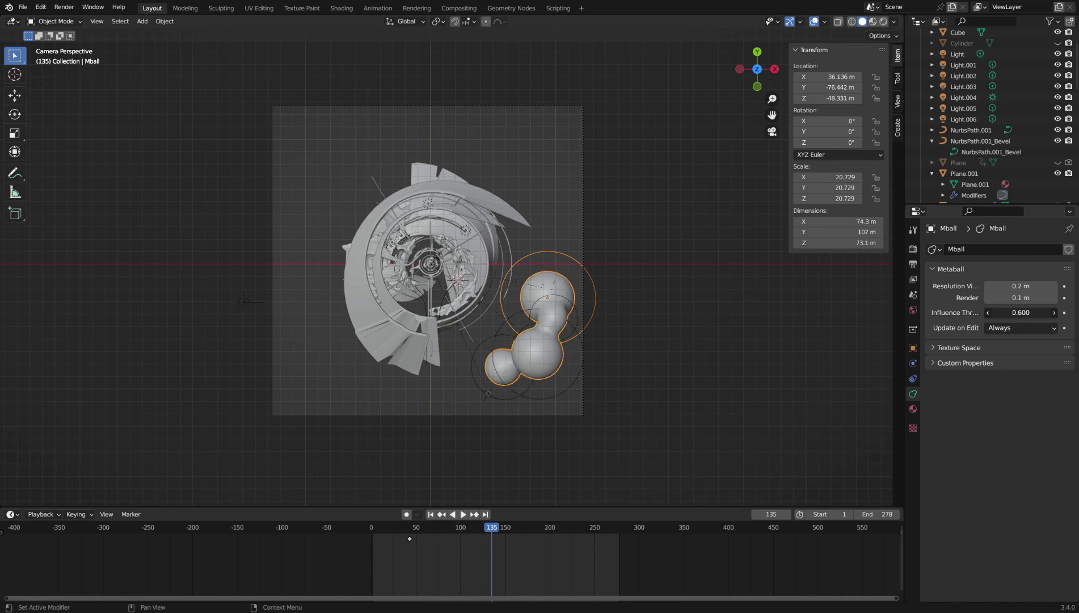
Set the Influence Threshold of Mball to 0.300 and return to frame 0.
mouse_move(1021, 313)
mouse_down()
mouse_move(1004, 313)
mouse_move(1039, 313)
mouse_up()
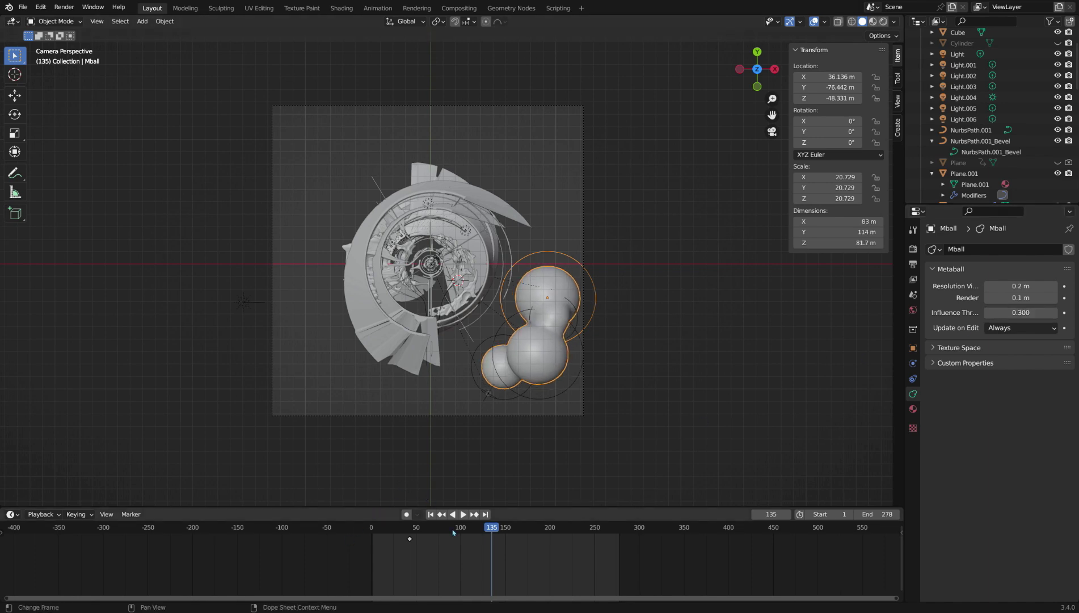
drag(453, 532, 349, 540)
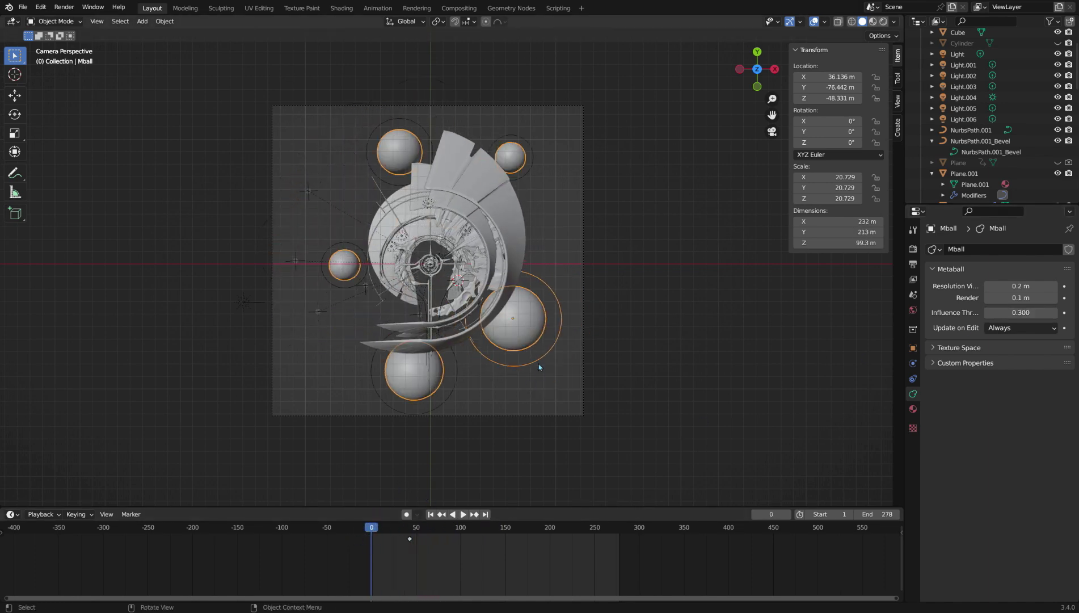
scroll(542, 363, up, 4)
scroll(437, 311, down, 3)
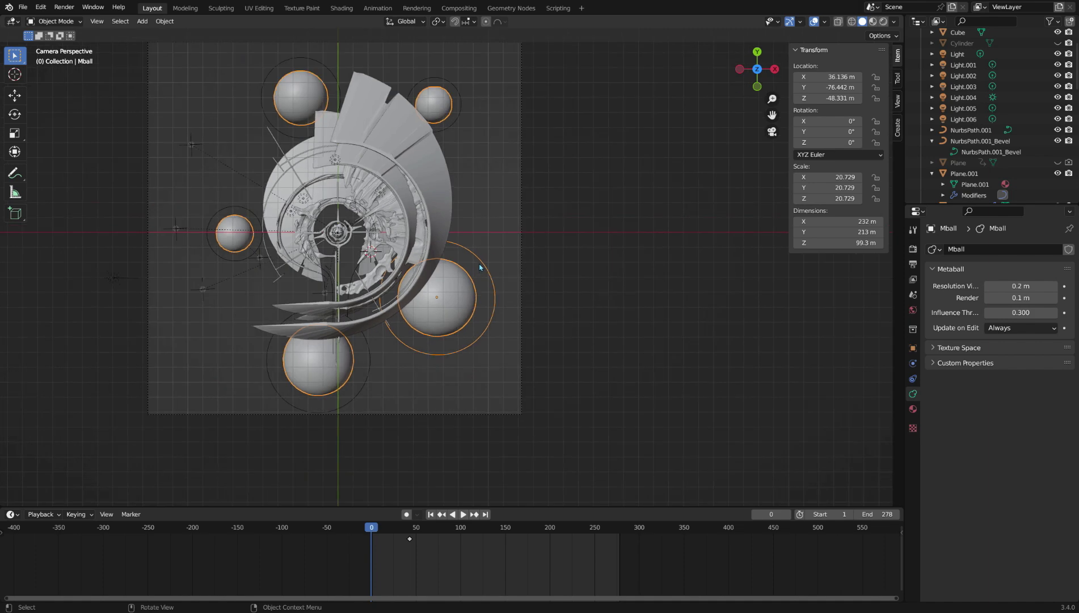
Duplicate Mball.001, offset the copy about -4.05 m in X and 13.98 m in Y, and scale it to about 6.15.
scroll(480, 266, up, 1)
scroll(336, 279, up, 1)
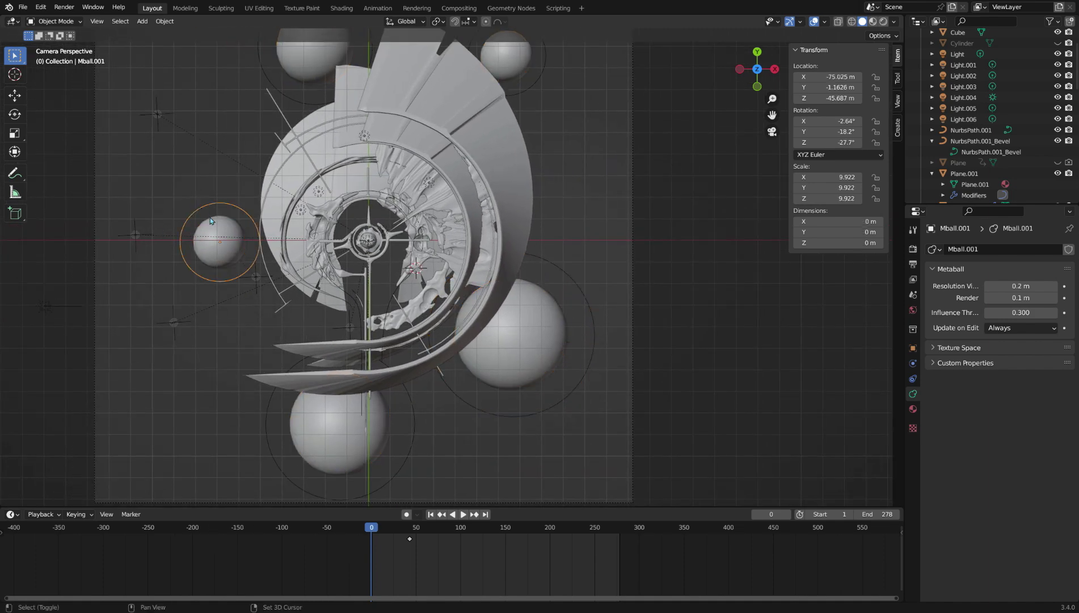
scroll(328, 273, down, 2)
shift+middle_drag(210, 218, 371, 307)
scroll(321, 281, up, 3)
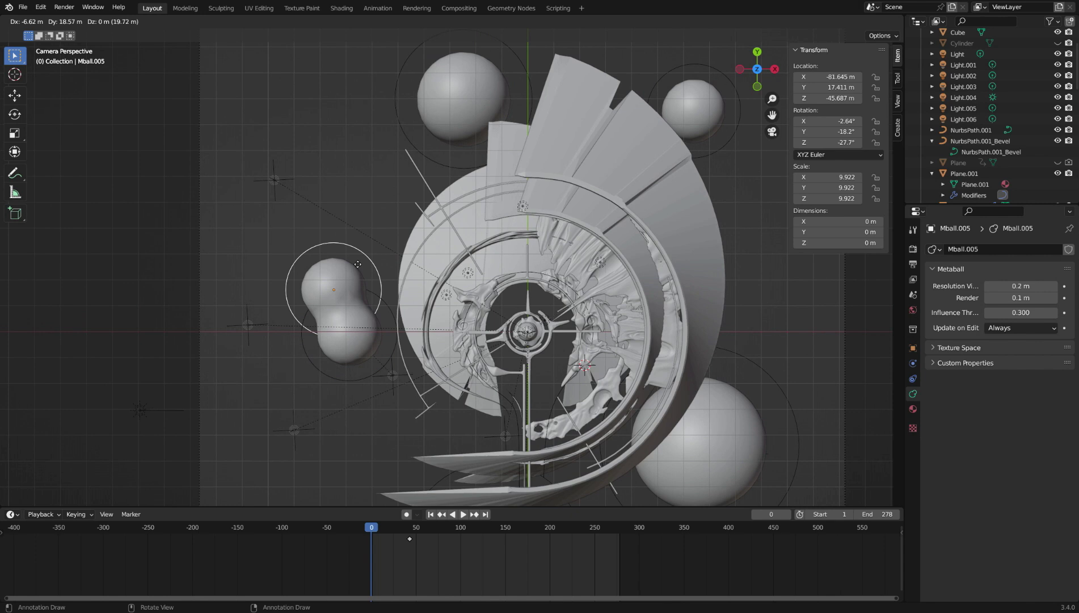
click(363, 275)
key(s)
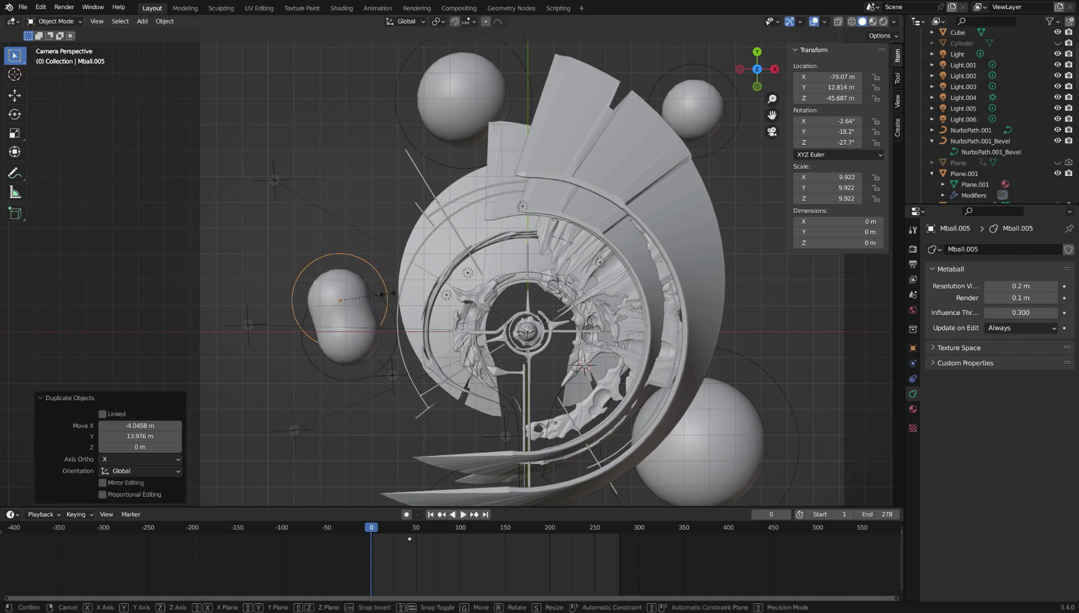
click(370, 290)
Duplicate the small metaball to the cluster's other side, scale it to about 5.65, and place another copy about -34.57 m in X and -17.10 m in Y.
click(417, 332)
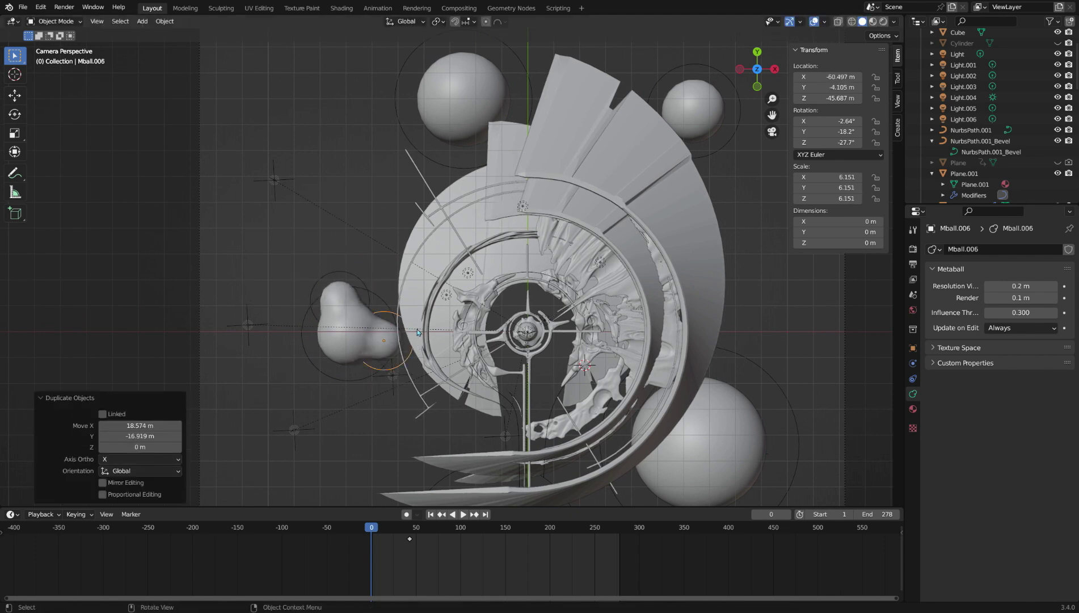
click(434, 345)
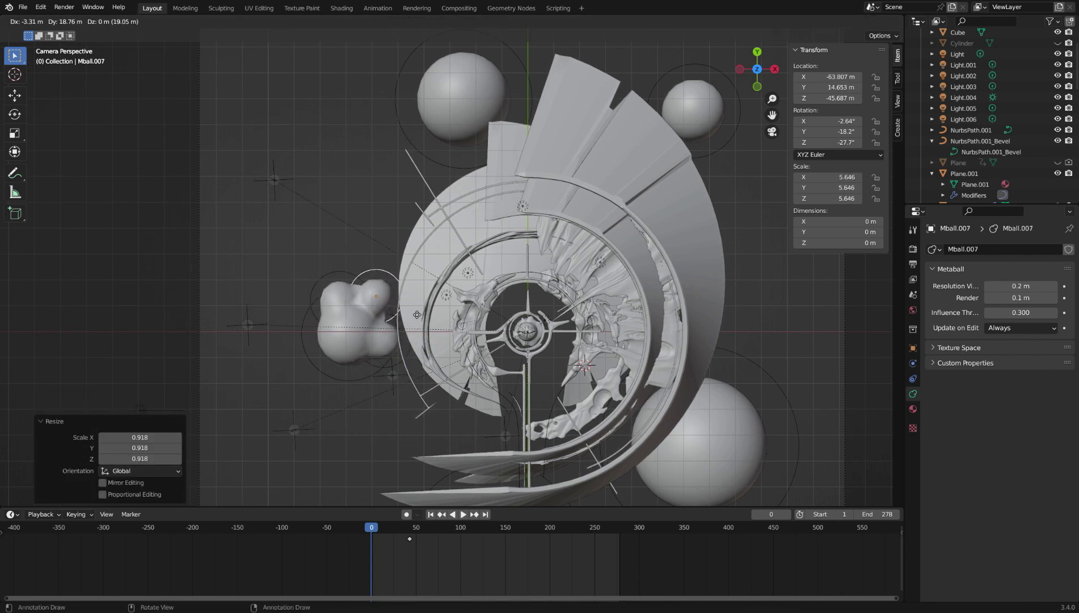
click(343, 400)
scroll(345, 382, down, 3)
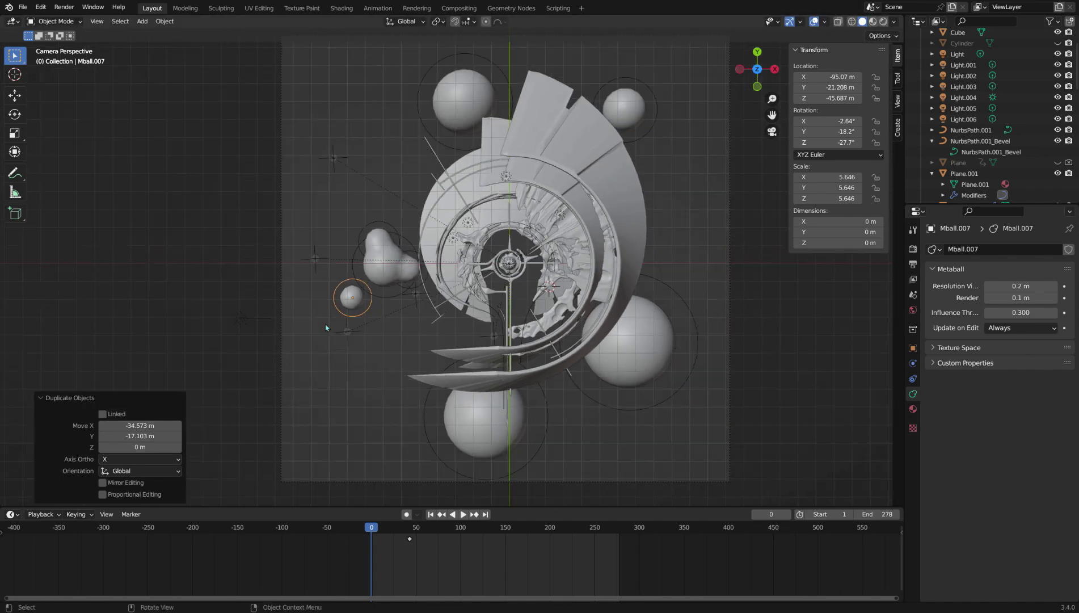
Play the animation to about frame 140 to check the new metaballs, and return to frame 0.
scroll(419, 345, down, 3)
scroll(448, 360, up, 2)
scroll(505, 376, down, 3)
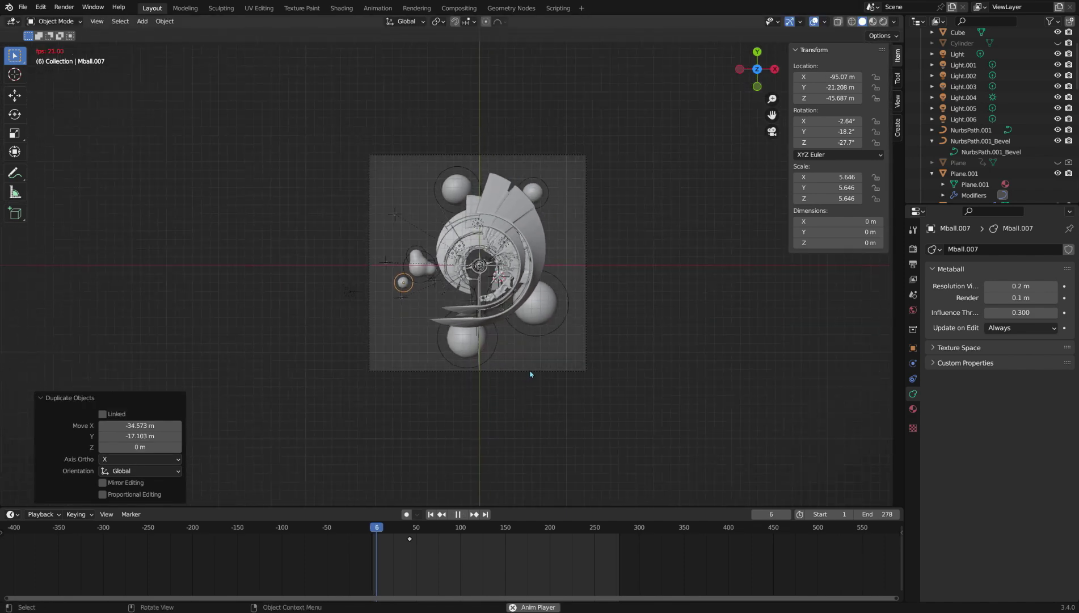
click(714, 436)
scroll(683, 436, up, 2)
shift+middle_drag(656, 439, 638, 450)
scroll(639, 443, up, 1)
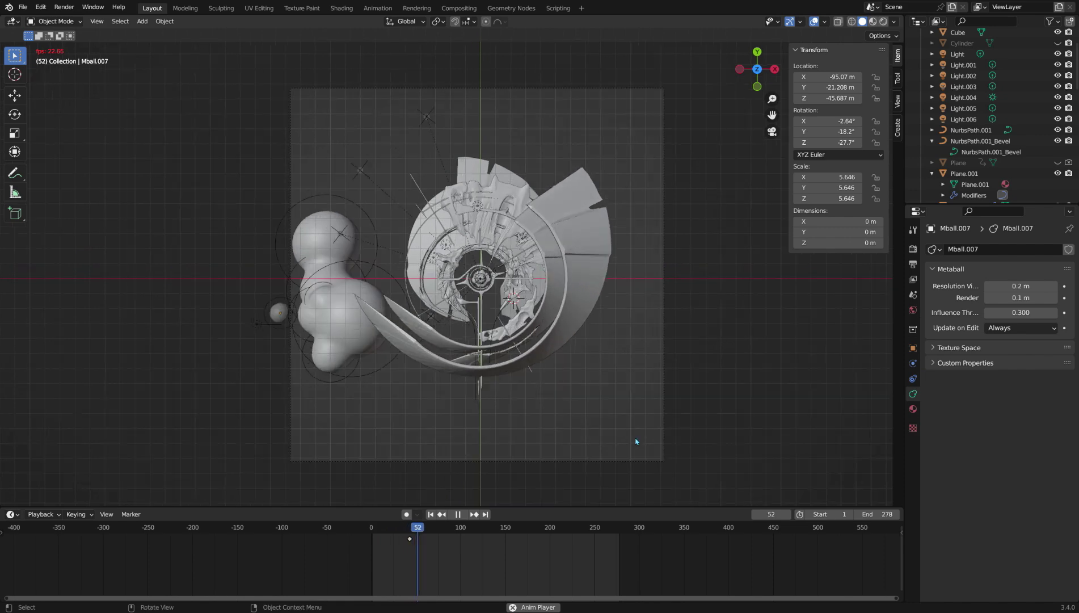
scroll(596, 423, down, 1)
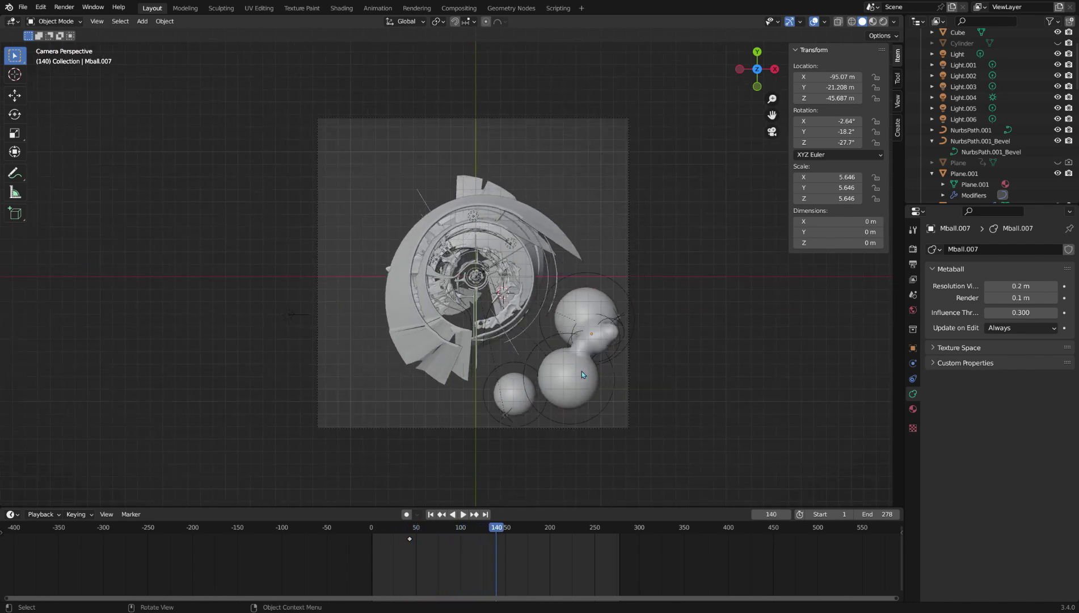
drag(472, 528, 274, 515)
Move Mball.007 about 3.75 m in X and 4.19 m in Y toward the cluster and play the animation to check it.
scroll(324, 346, up, 2)
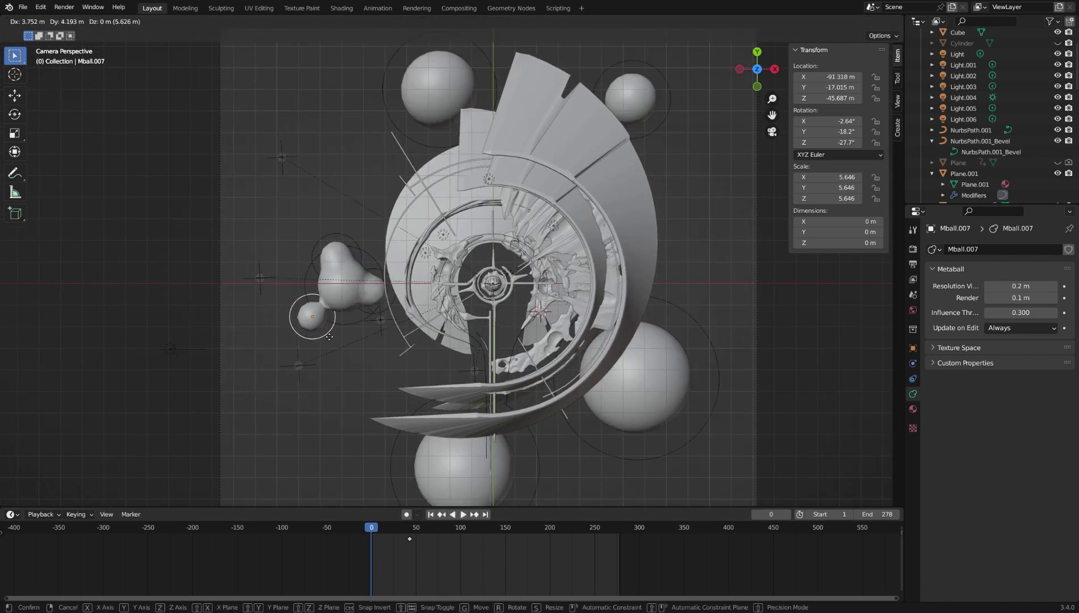
click(329, 336)
key(space)
scroll(445, 426, down, 1)
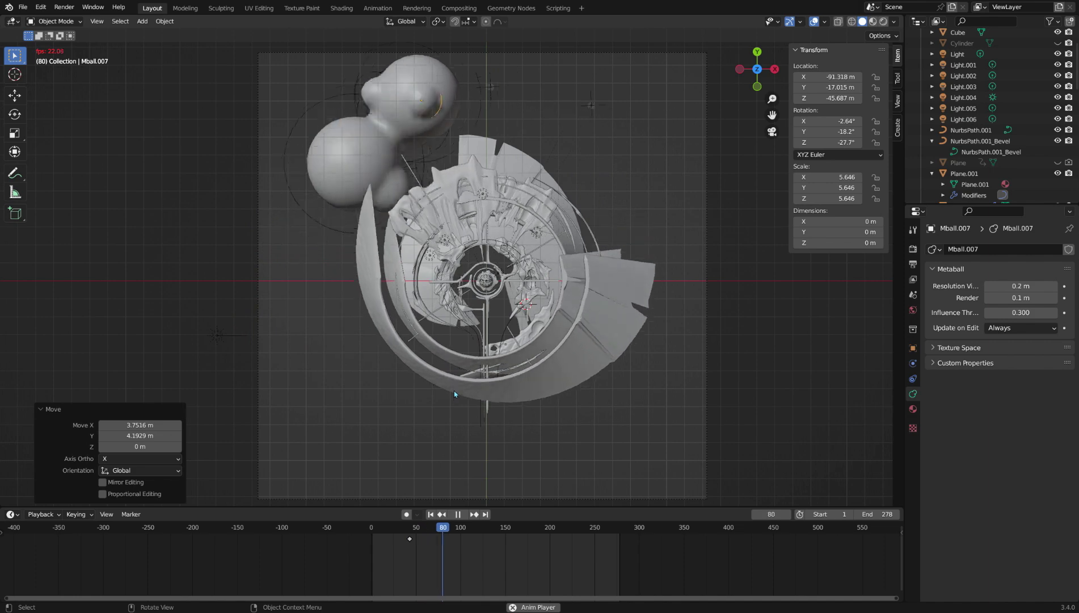
scroll(454, 391, down, 3)
key(Escape)
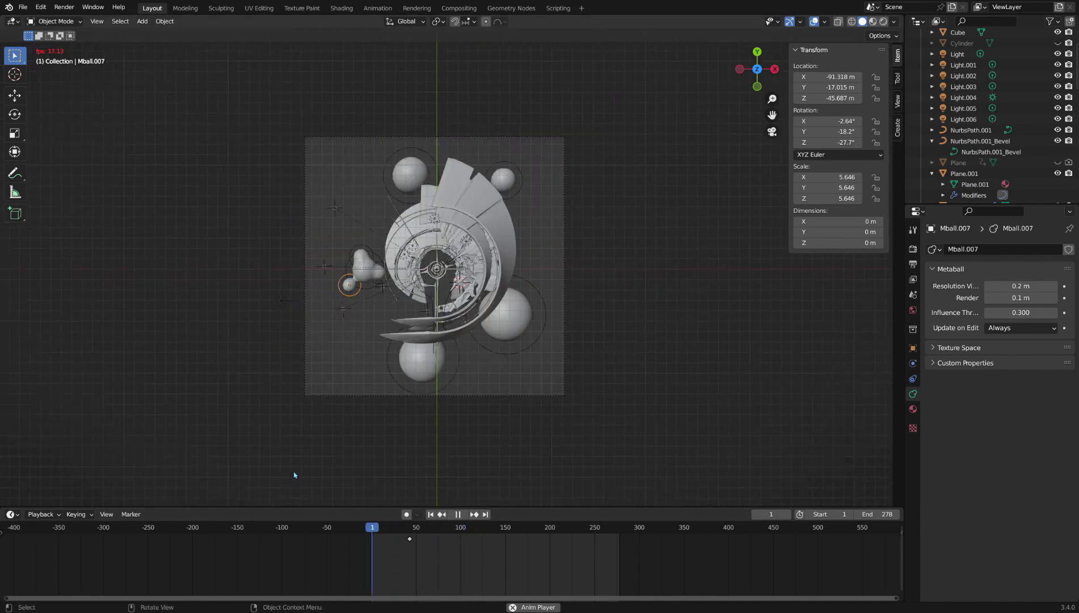
Move Mball.007 a further 4.41 m or so in X and 9.48 m in Y into the small metaball cluster.
scroll(359, 372, up, 4)
key(g)
click(370, 363)
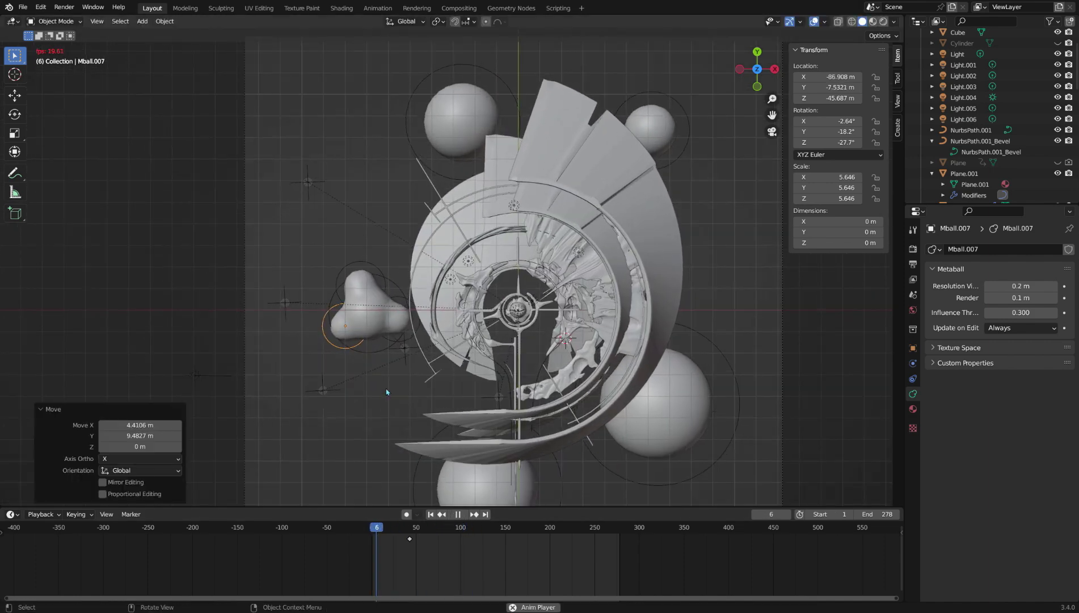
Play the animation to about frame 226 to check how the clustered metaballs merge, and return to frame 0.
scroll(386, 392, down, 2)
key(space)
scroll(571, 429, down, 2)
click(672, 424)
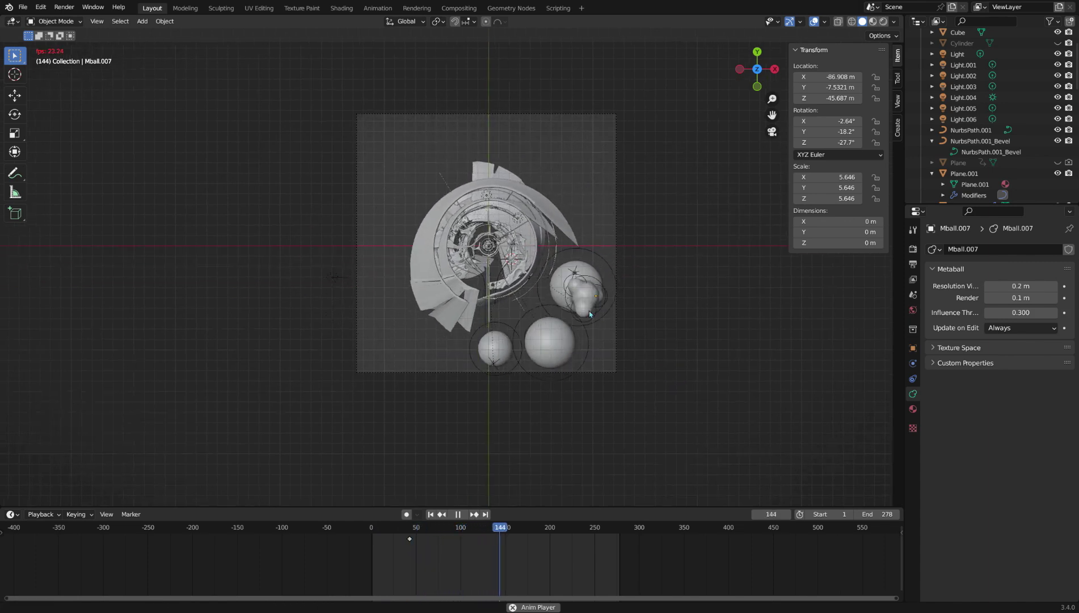
scroll(578, 375, up, 3)
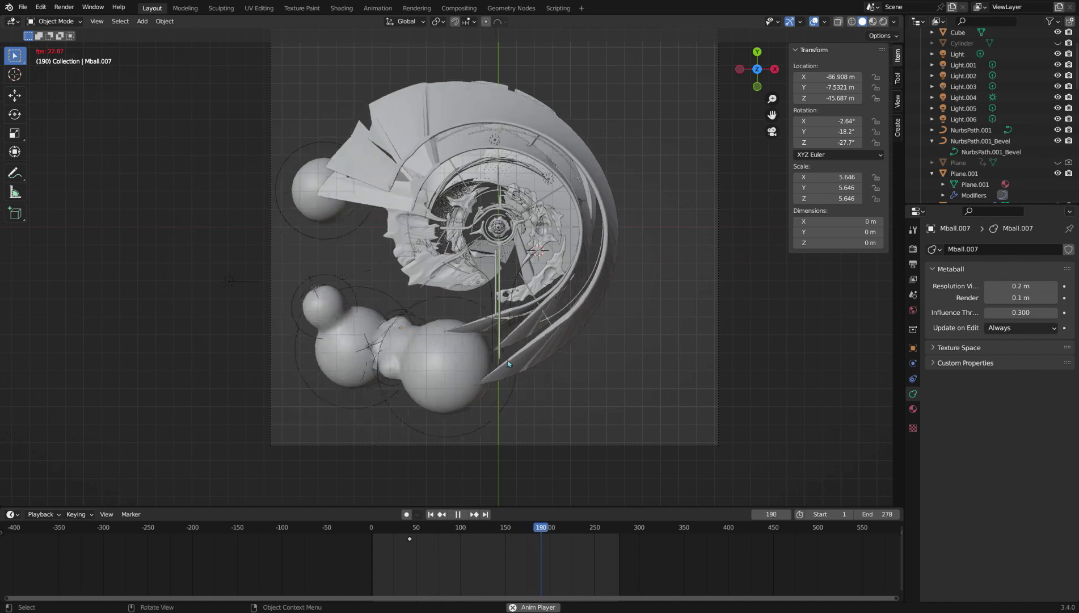
shift+middle_drag(475, 313, 454, 491)
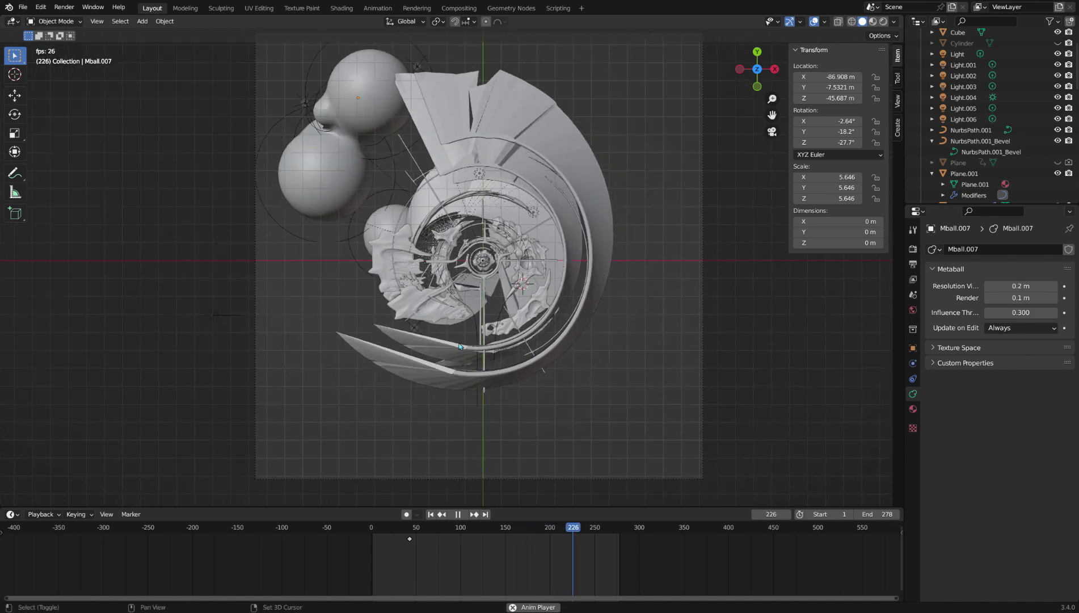
key(space)
click(368, 530)
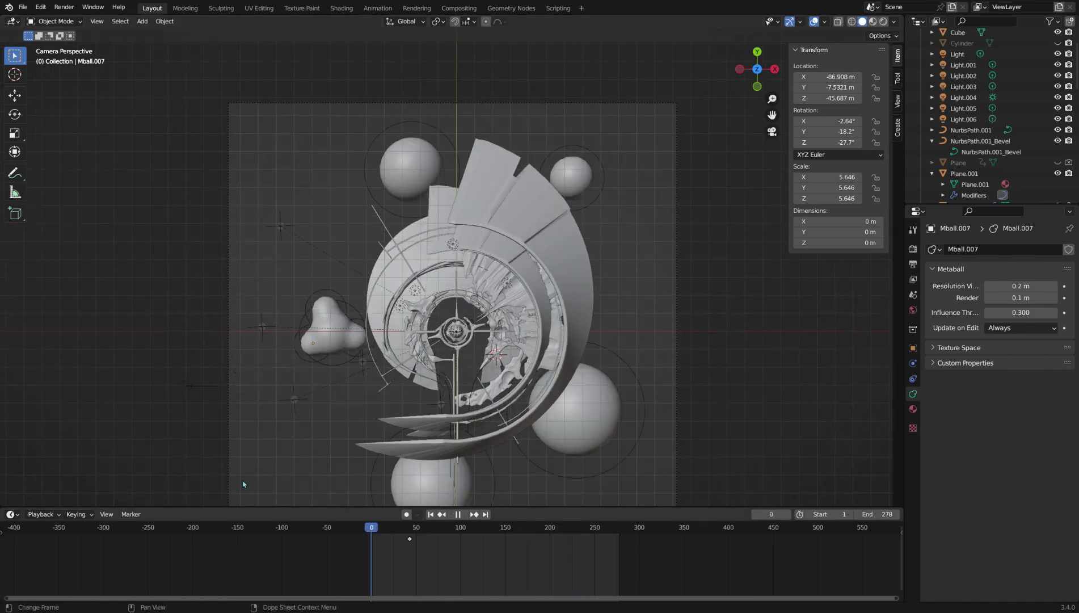
Select the baked sphere inside the small metaball cluster and examine its rigid body physics settings.
shift+middle_drag(247, 425, 256, 306)
scroll(300, 278, up, 1)
shift+middle_drag(311, 232, 388, 313)
click(330, 239)
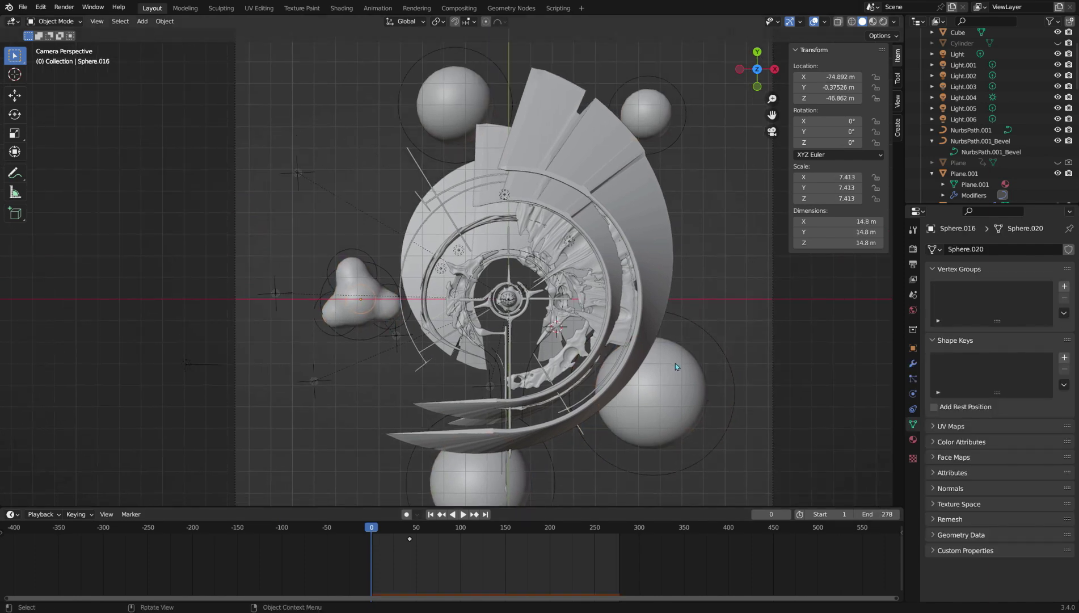
scroll(675, 364, down, 1)
scroll(454, 335, down, 1)
scroll(391, 321, up, 2)
scroll(397, 322, down, 2)
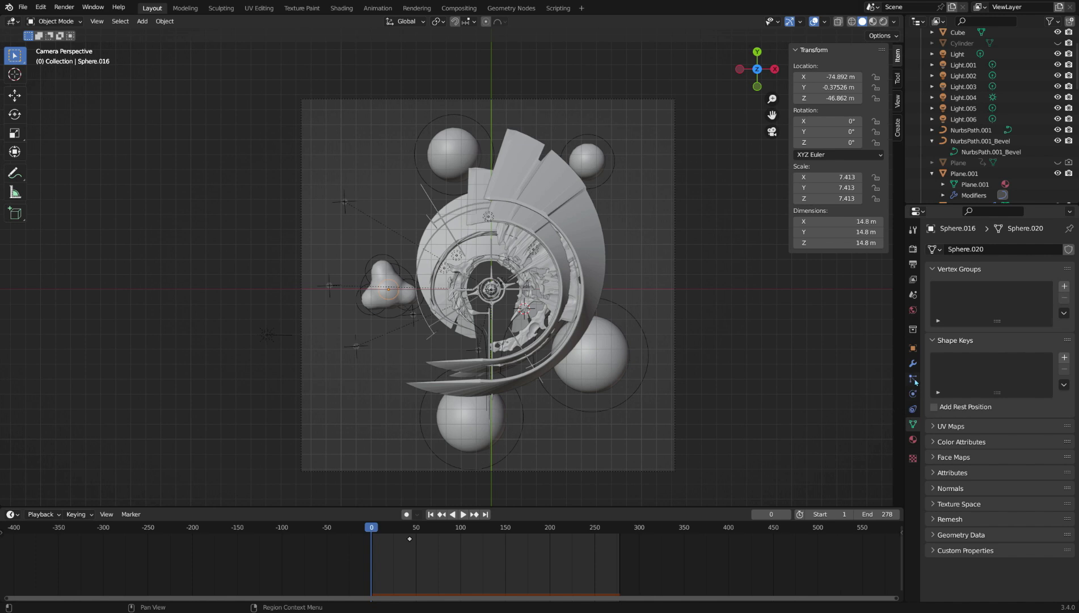
click(913, 380)
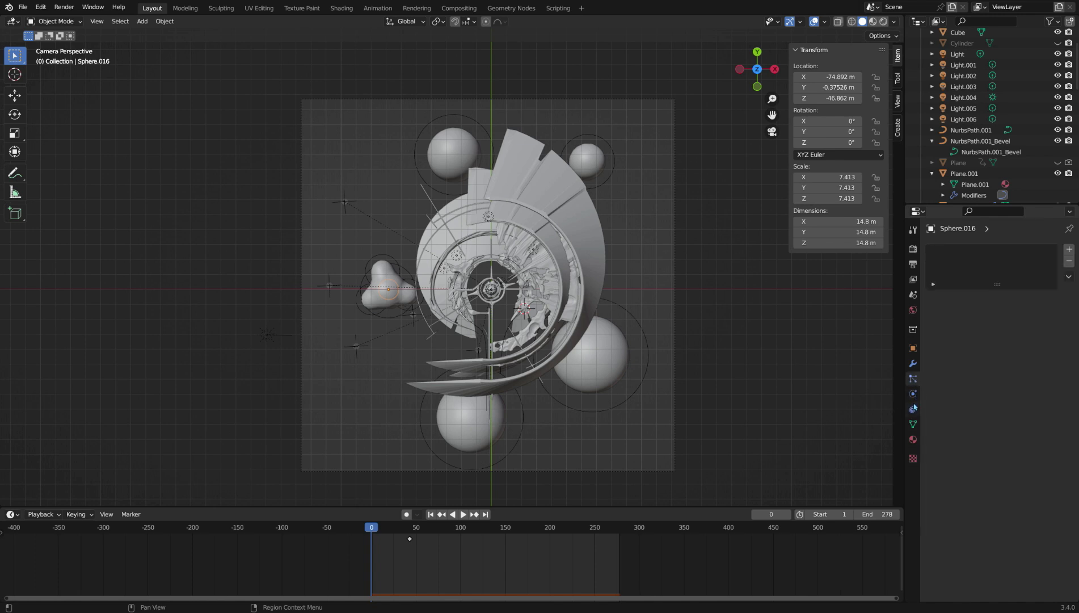
click(913, 394)
scroll(1015, 451, down, 1)
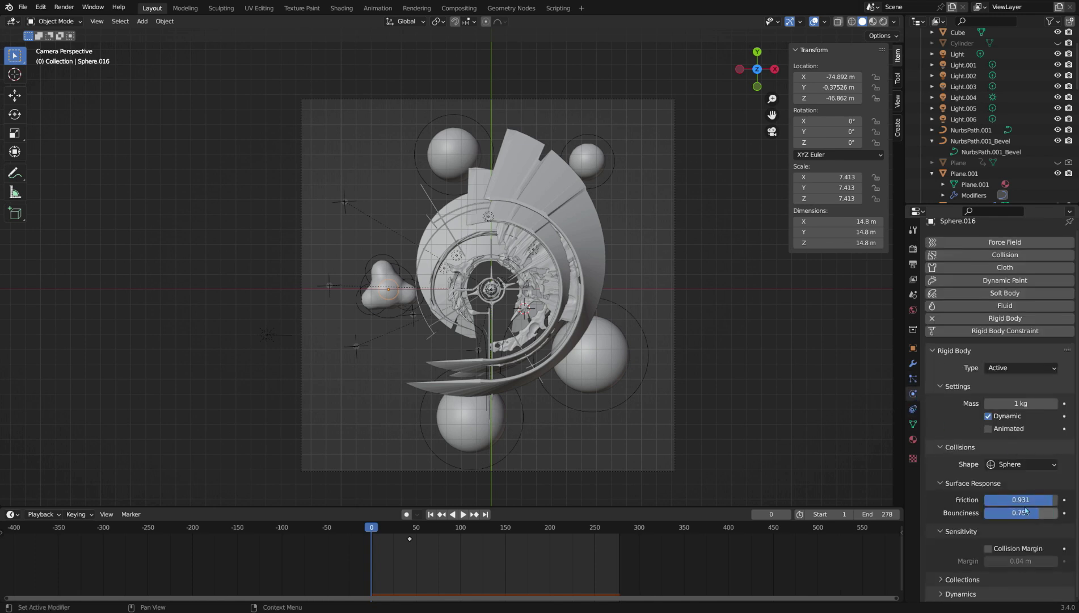
scroll(360, 294, up, 1)
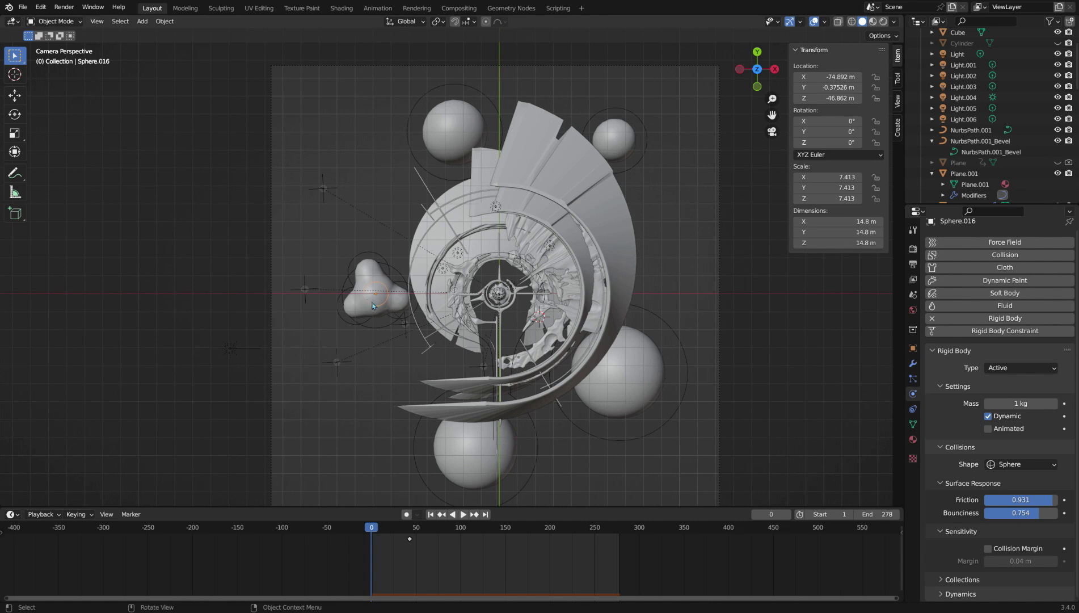
Reselect Sphere.016 inside the small metaball cluster and set its rigid body mass to 3 kg.
scroll(373, 306, down, 1)
click(412, 316)
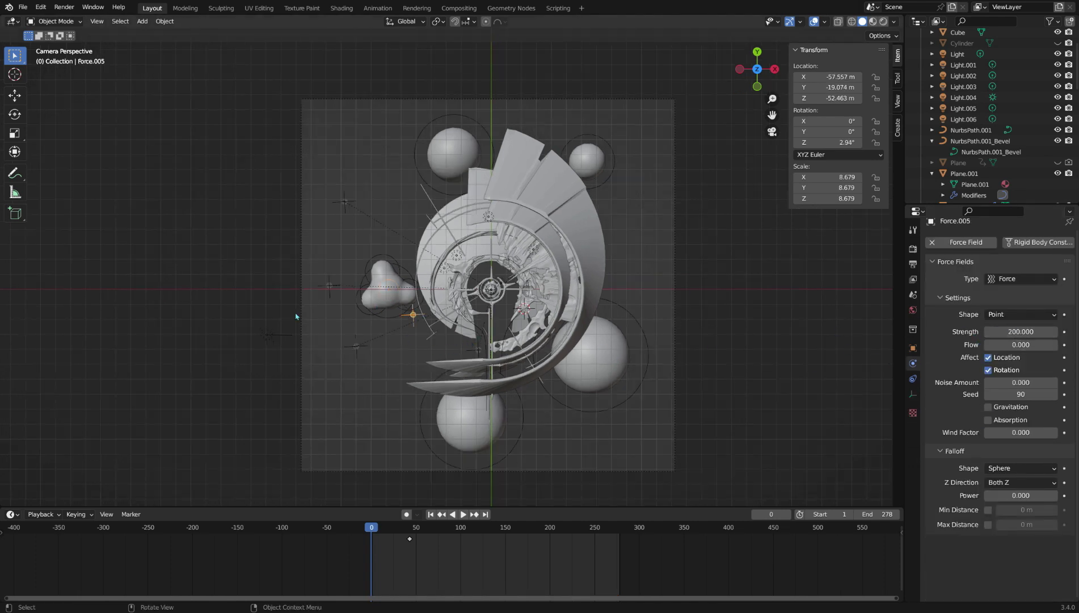
click(364, 291)
click(331, 286)
click(380, 276)
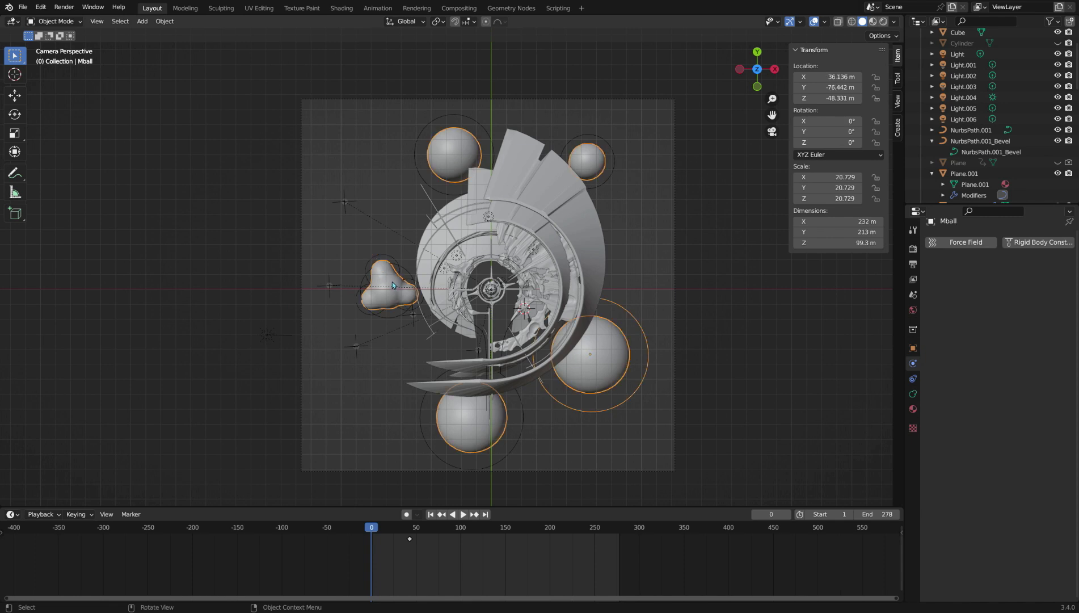
click(392, 285)
click(388, 290)
click(386, 293)
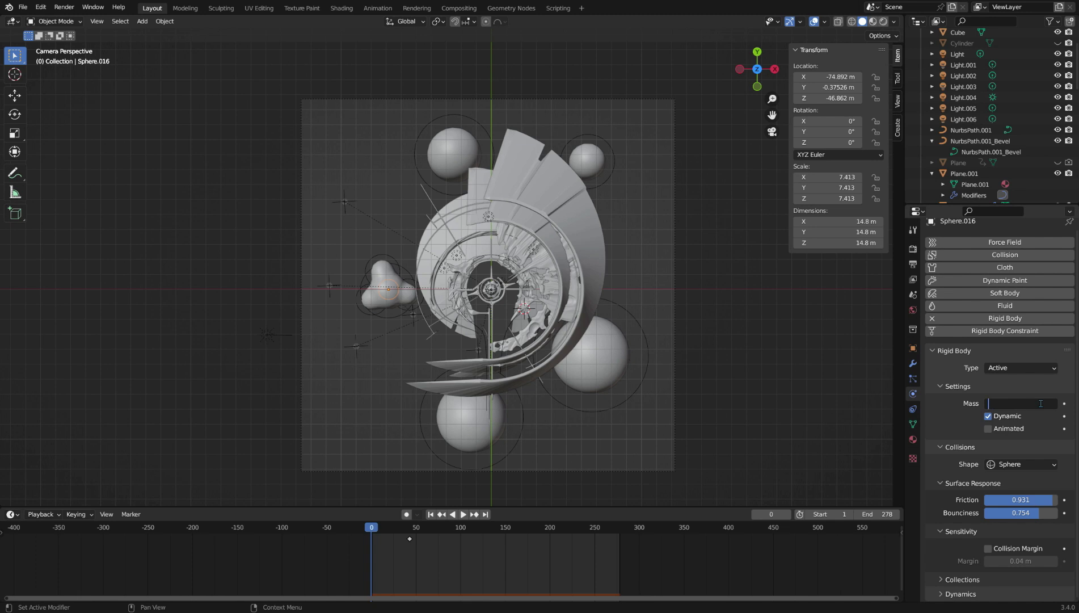
click(1041, 403)
text(3 kg)
key(Return)
Show the Rigid Body World cache settings, play the animation to about frame 259, and return to frame 0.
click(913, 296)
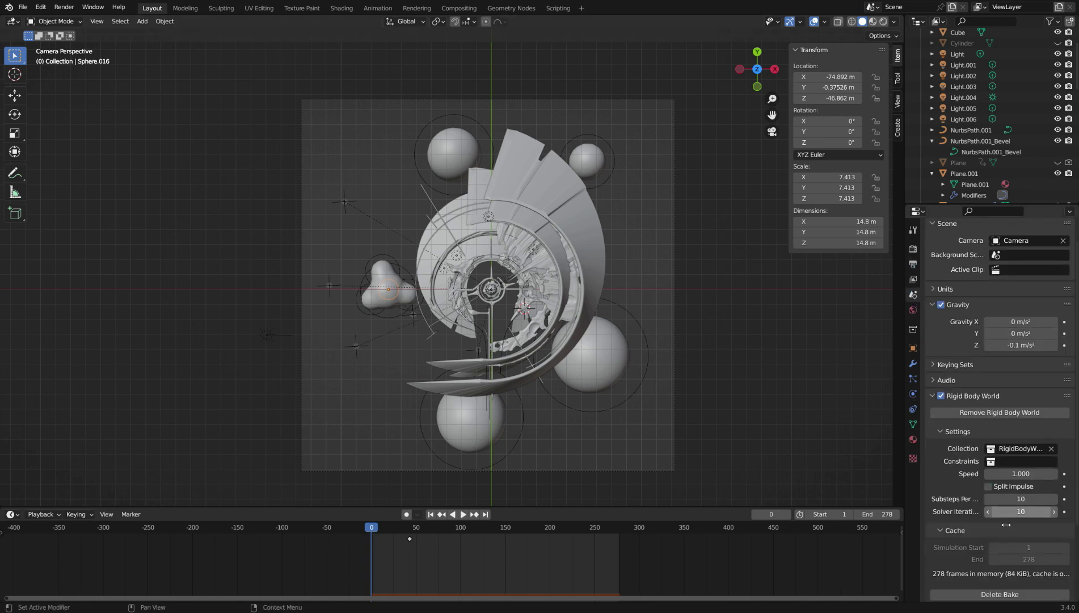
scroll(1000, 511, down, 5)
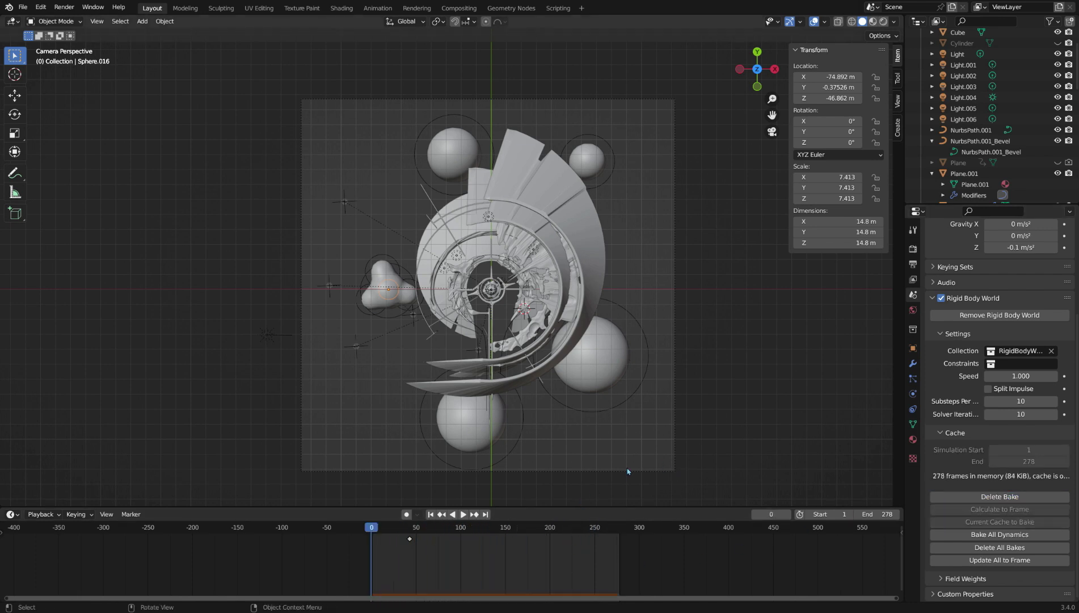
key(space)
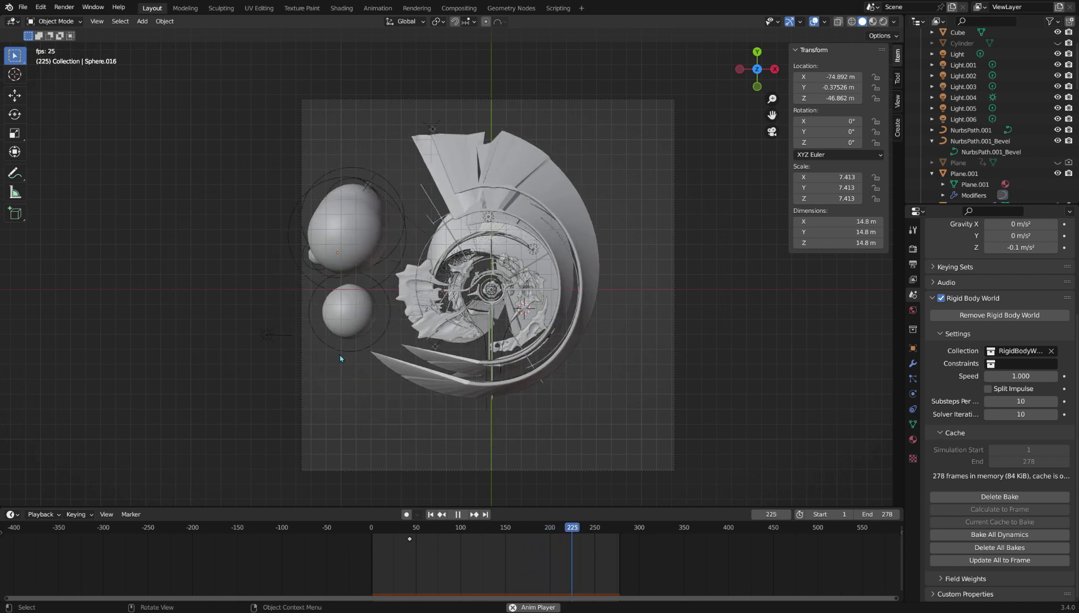
key(space)
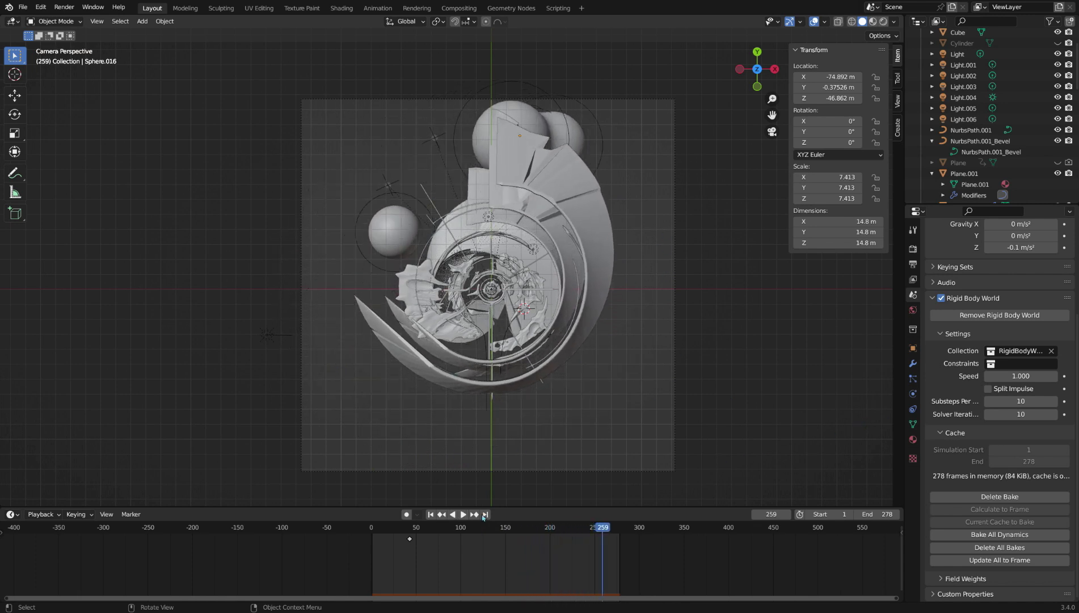
drag(493, 534, 347, 529)
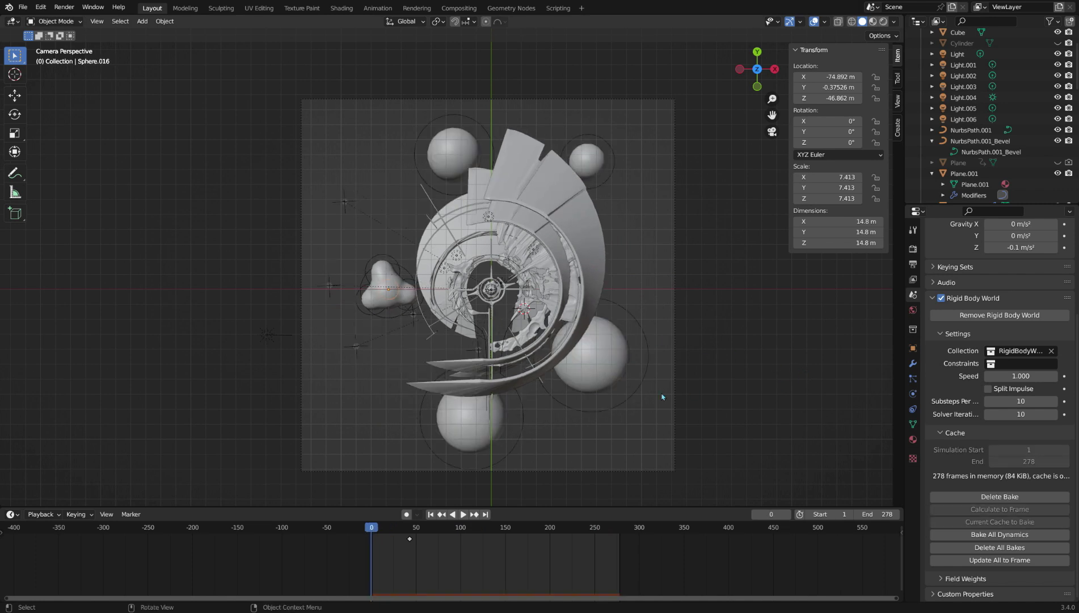
Advance the animation to frame 25 and delete the extra metaballs clustered around the small sphere beside the spiral model.
key(space)
key(space)
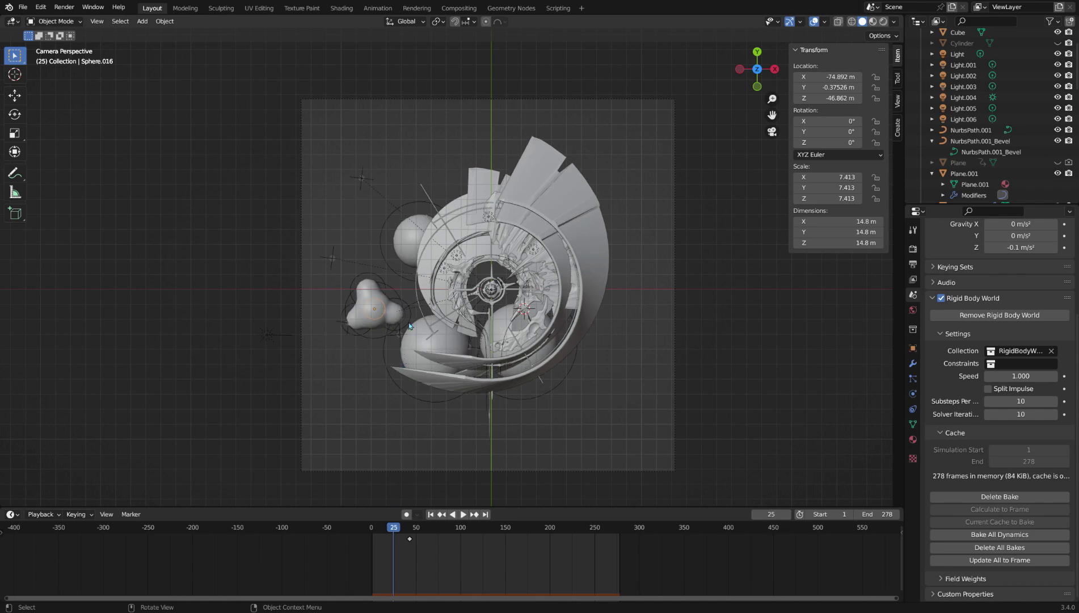
scroll(406, 313, up, 3)
shift+middle_drag(405, 313, 442, 305)
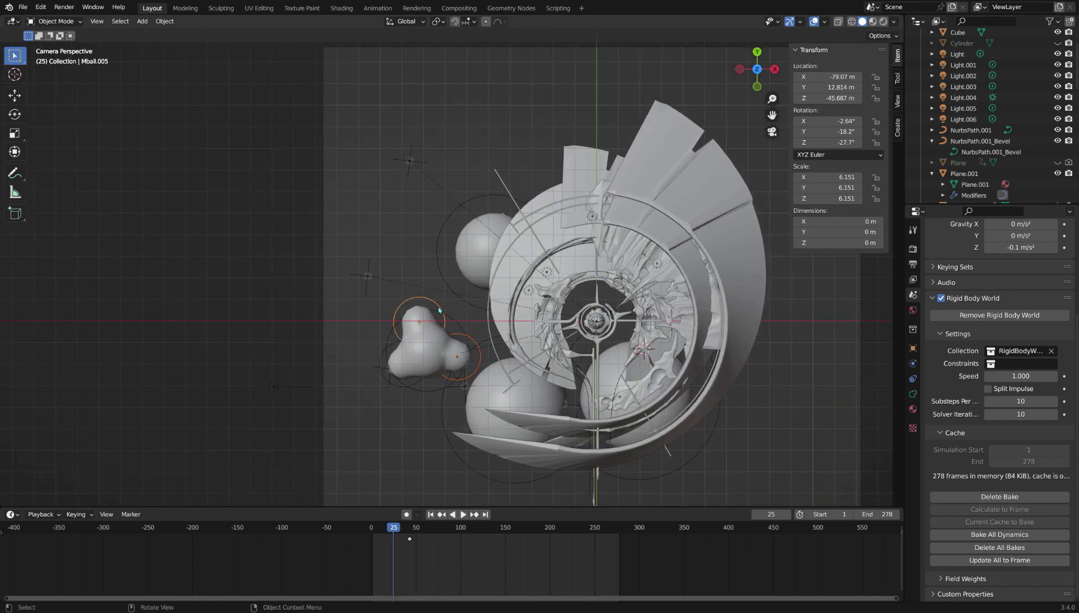
scroll(388, 382, down, 2)
key(Delete)
scroll(430, 369, up, 2)
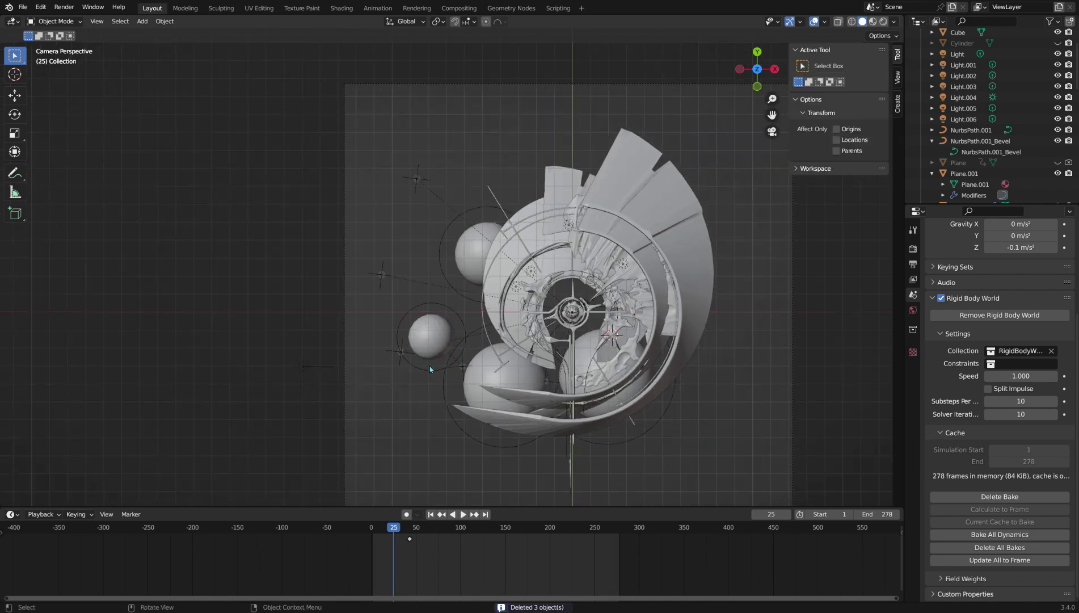
Return to frame 1, duplicate the metaball below the spiral, offset the copy about 20 m in X and 8 m in Y, and scale it by 0.806.
click(431, 365)
click(434, 514)
scroll(477, 463, down, 3)
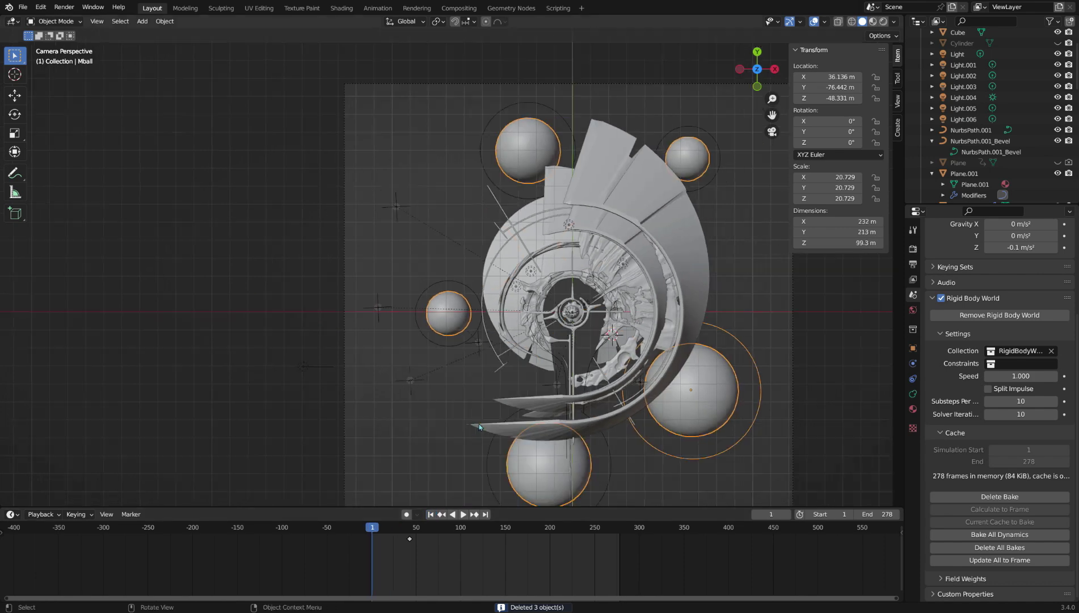
click(503, 443)
shift+middle_drag(503, 443, 414, 426)
key(g)
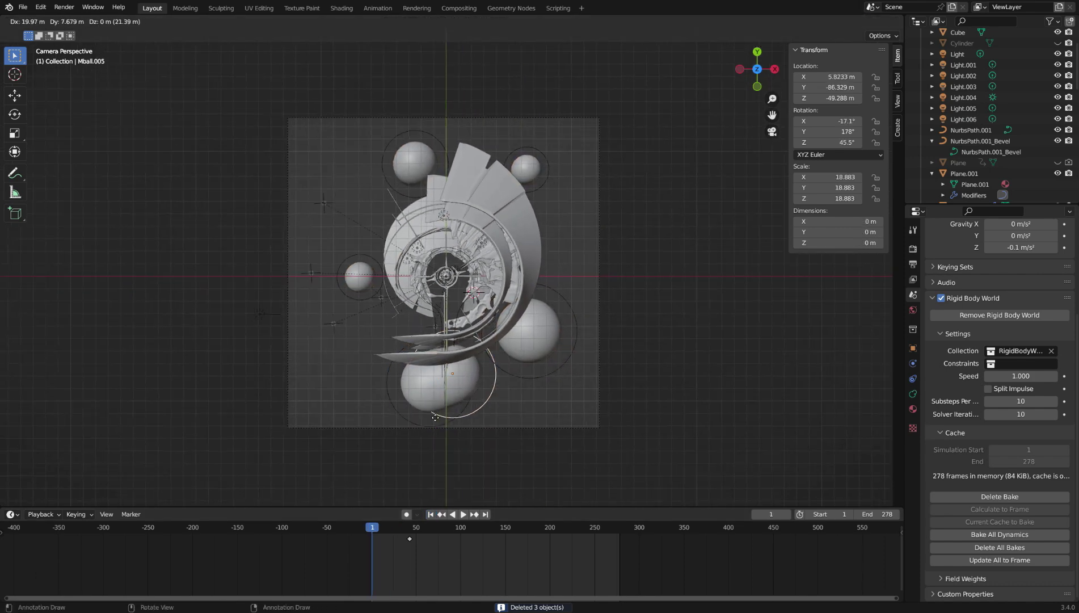
click(435, 417)
key(s)
click(486, 412)
Play the animation through past frame 253 and stop at frame 18 of the next loop to examine how the copied metaball merges.
key(space)
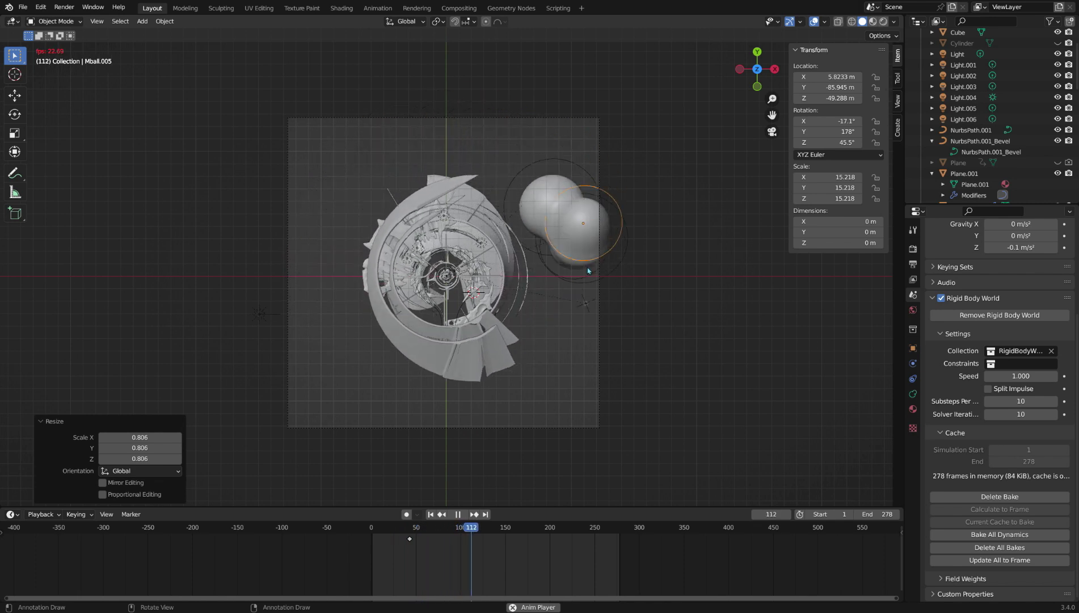
shift+middle_drag(527, 403, 505, 339)
scroll(482, 345, up, 1)
shift+middle_drag(344, 331, 350, 353)
scroll(354, 343, up, 1)
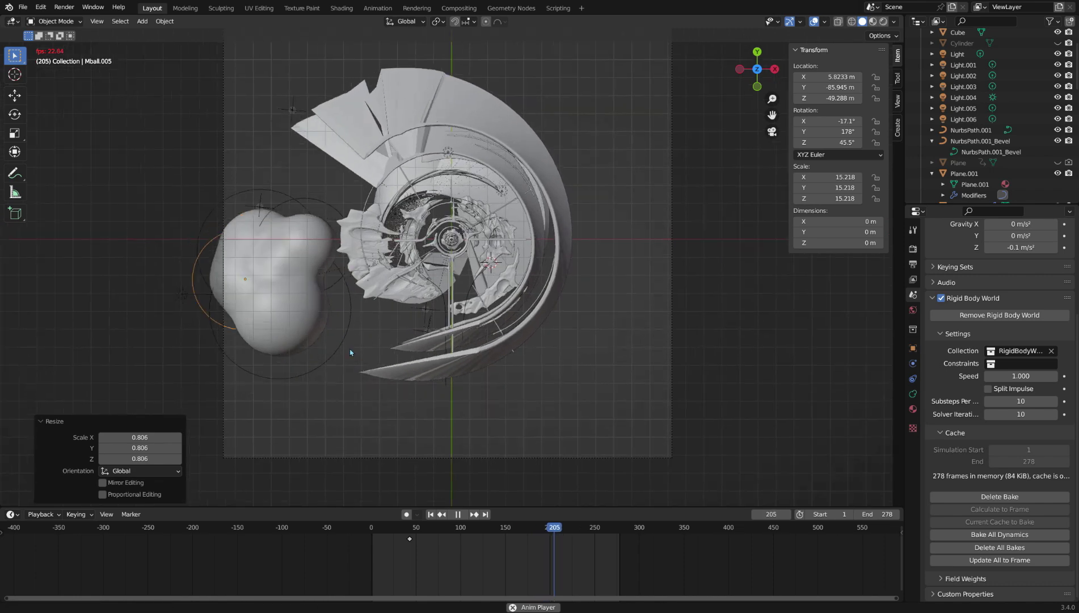
shift+middle_drag(681, 135, 653, 217)
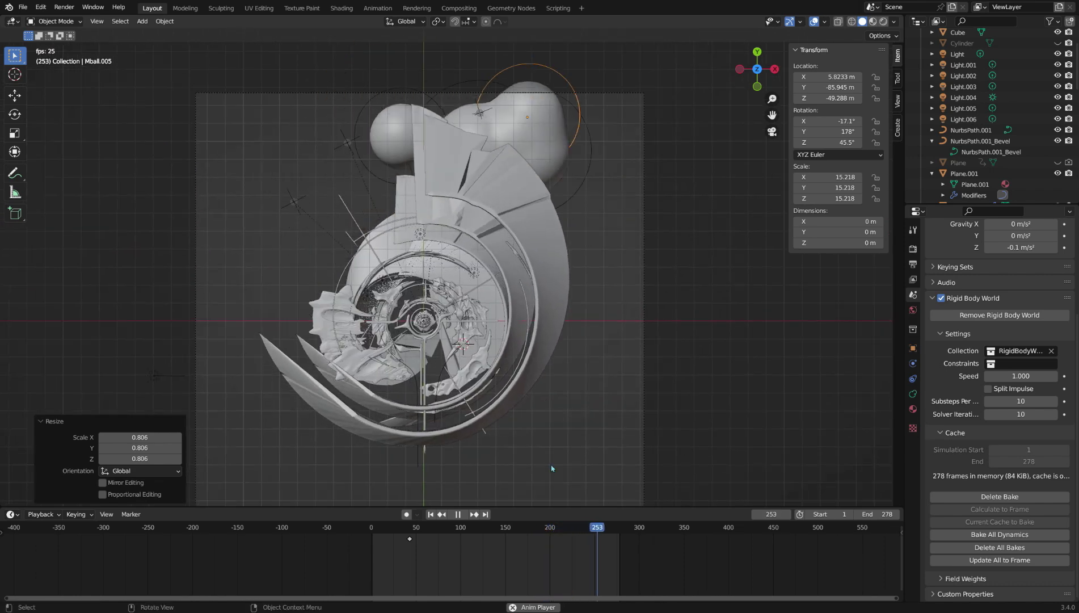
key(space)
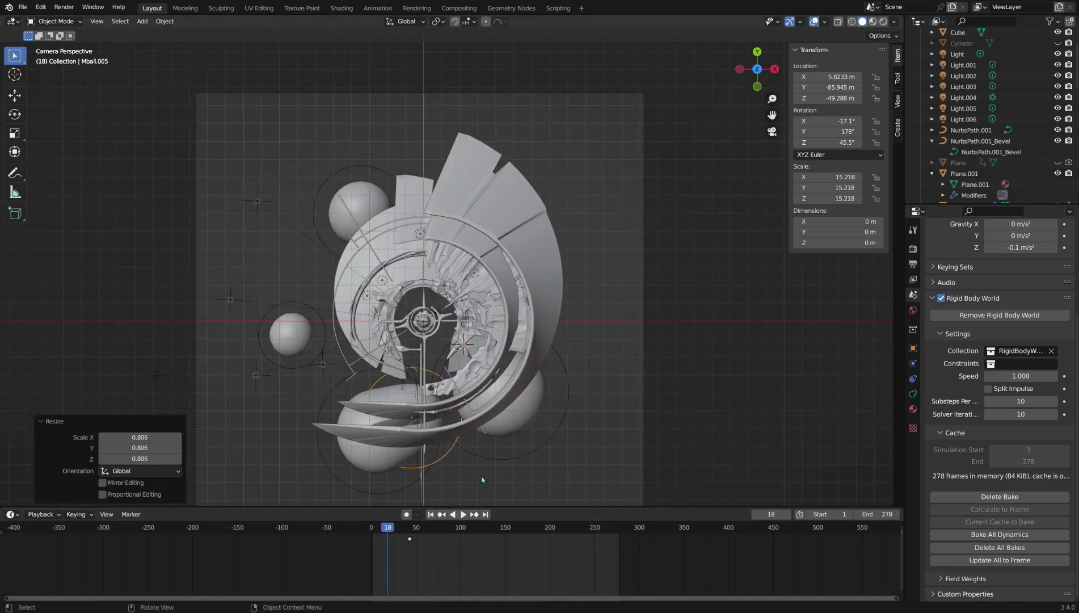
Move the copied metaball -30.354 m in X and -0.266 m in Y, scale it by 0.760, and play the animation.
click(418, 474)
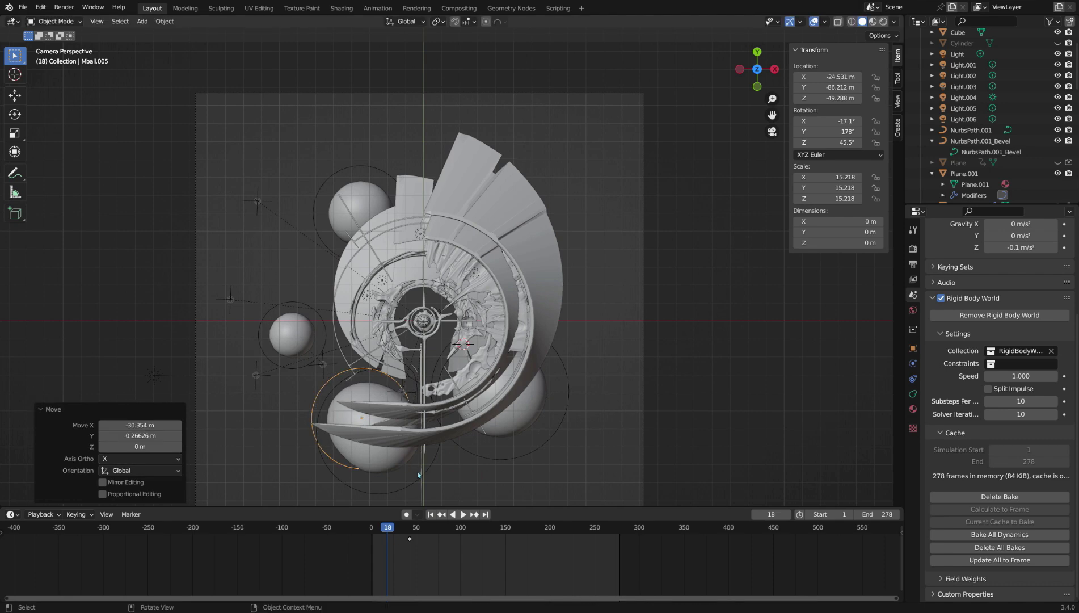
click(407, 462)
key(space)
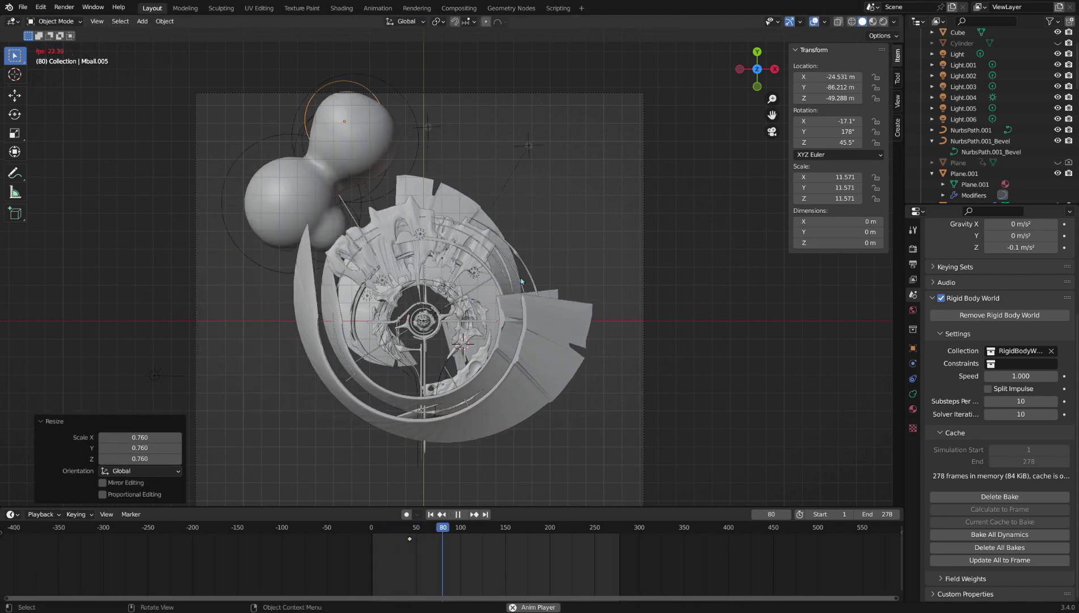
scroll(637, 293, down, 2)
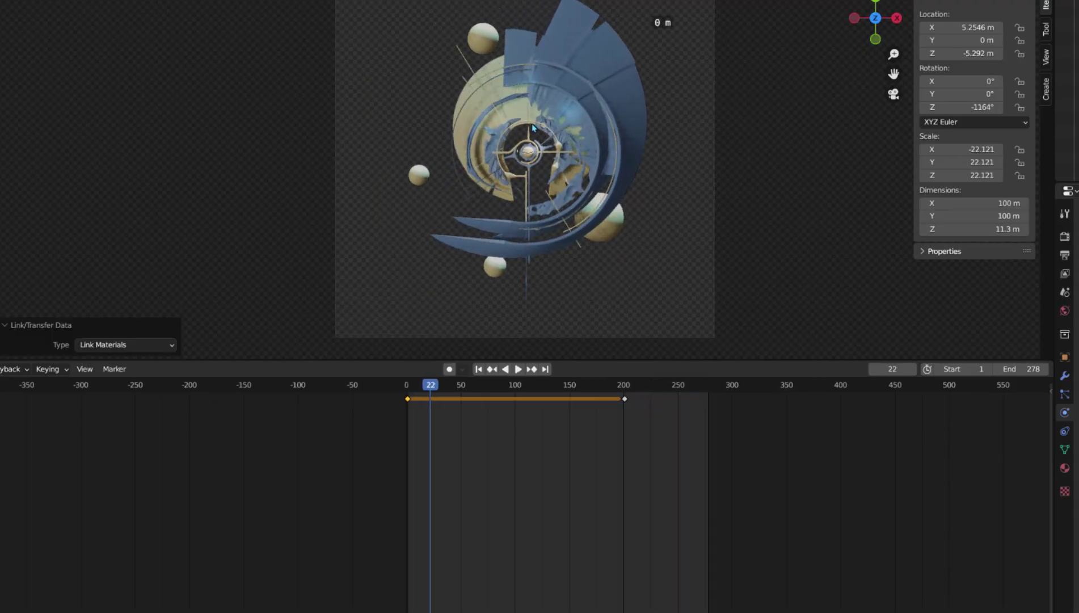
Shrink the timeline area to enlarge the 3D viewport and frame the shaded spiral model with its surrounding spheres.
scroll(540, 181, up, 2)
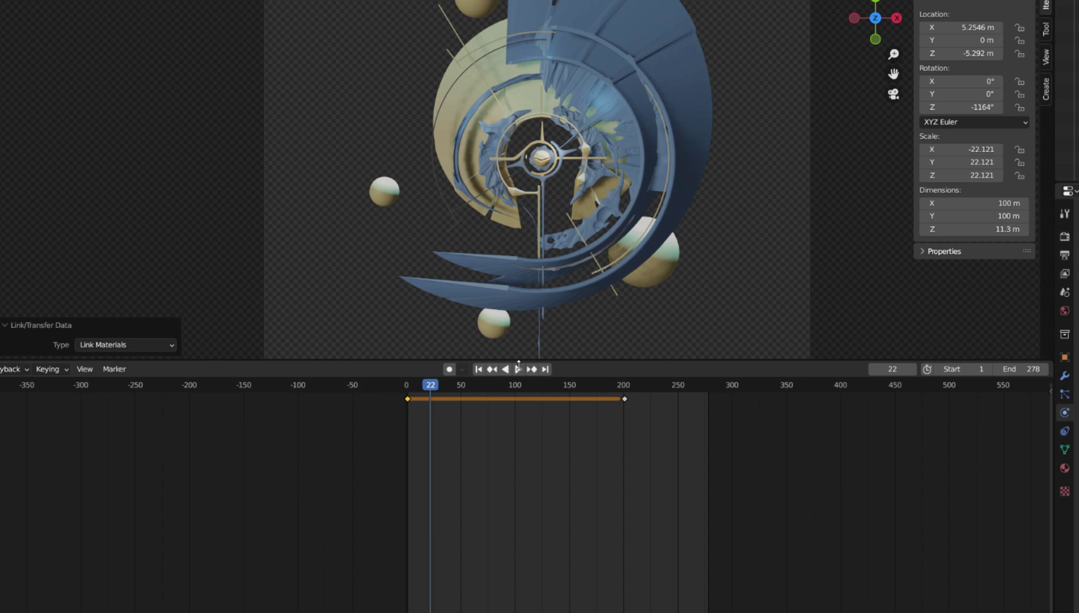
drag(519, 364, 519, 550)
scroll(560, 404, up, 4)
shift+middle_drag(560, 404, 491, 337)
scroll(490, 335, down, 2)
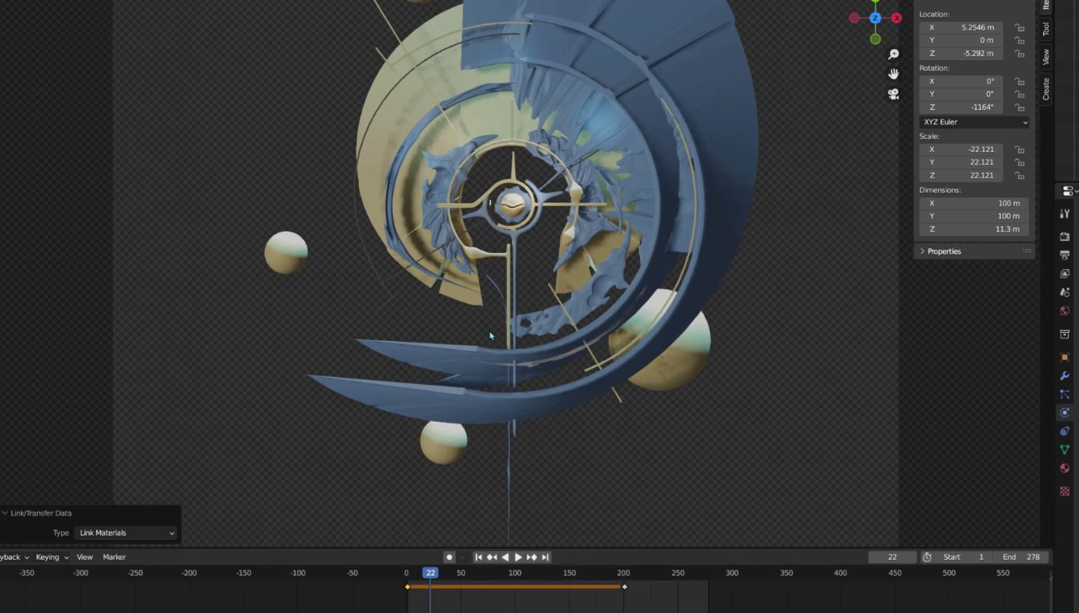
scroll(492, 336, down, 2)
Play the shaded animation until it loops to frame 2, and scrub to frame 258 to examine the spheres' motion around the spiral.
key(space)
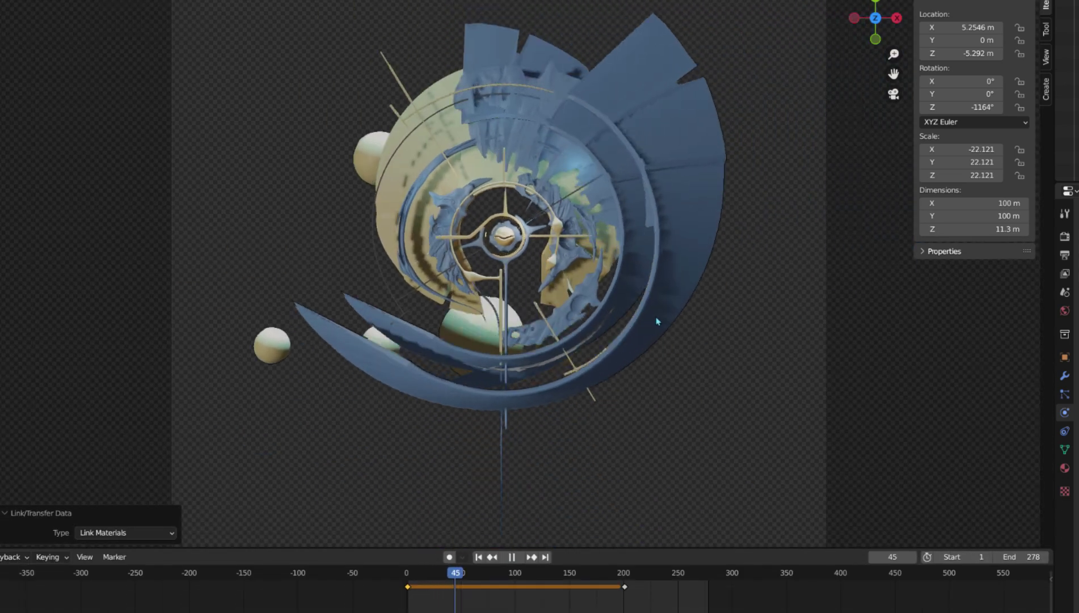
scroll(624, 306, down, 2)
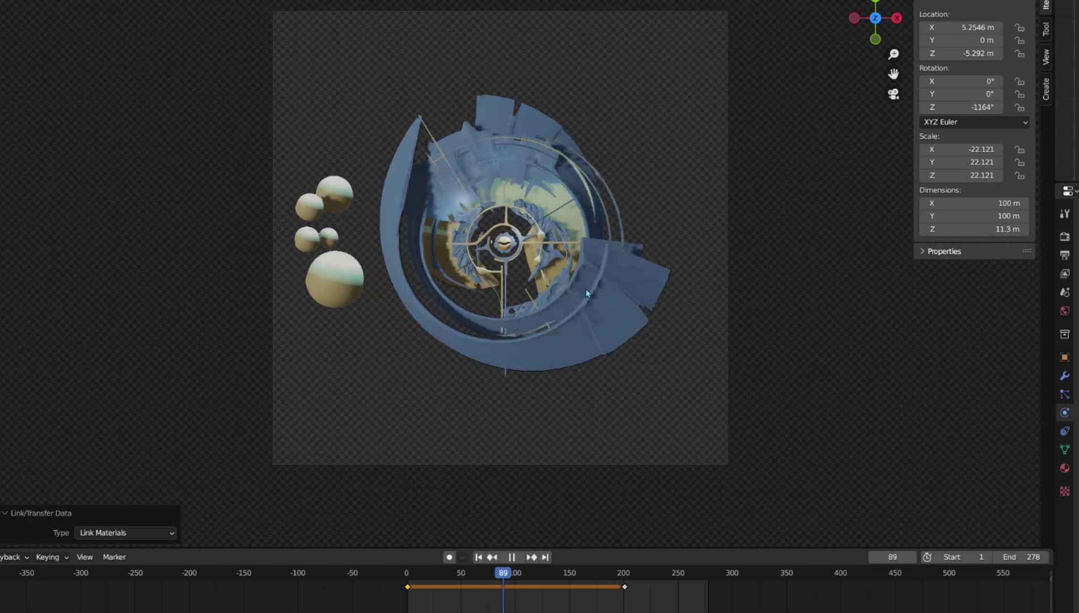
scroll(533, 269, up, 1)
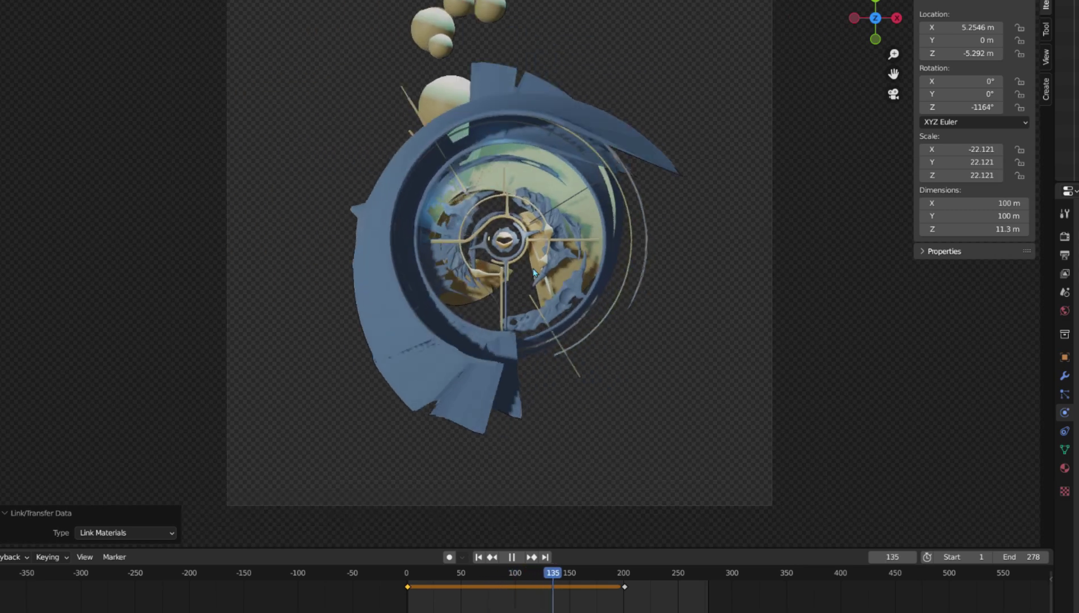
shift+middle_drag(532, 269, 523, 301)
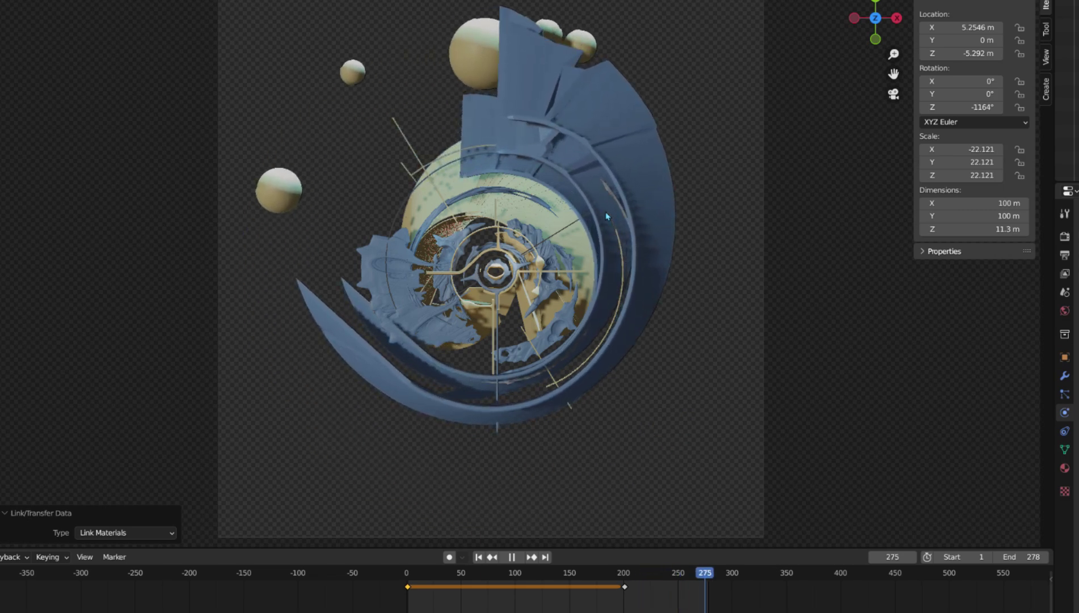
key(space)
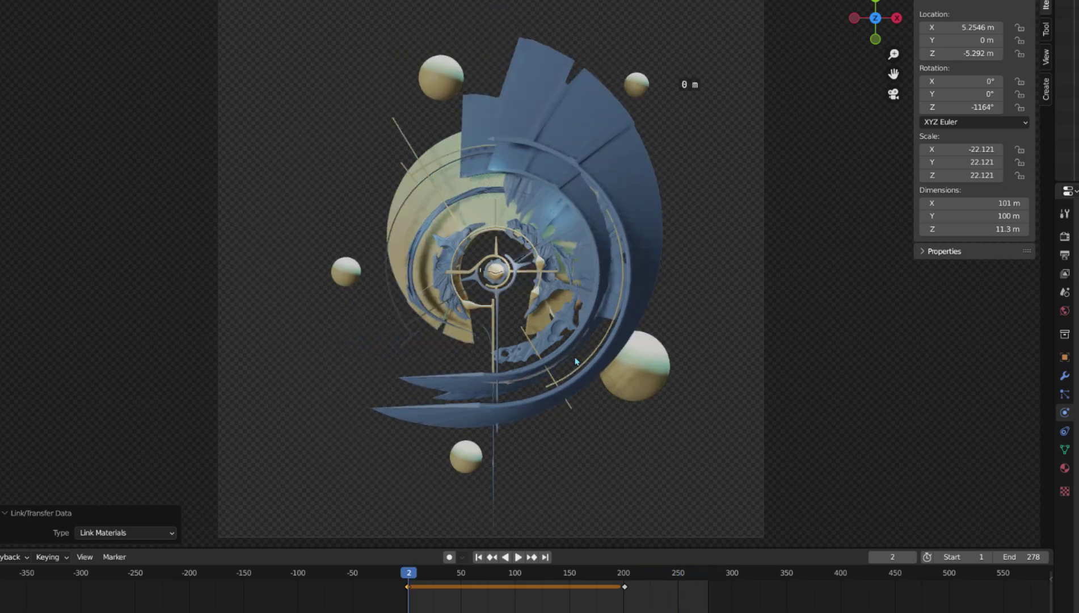
drag(541, 572, 690, 594)
scroll(528, 314, down, 3)
scroll(528, 316, up, 3)
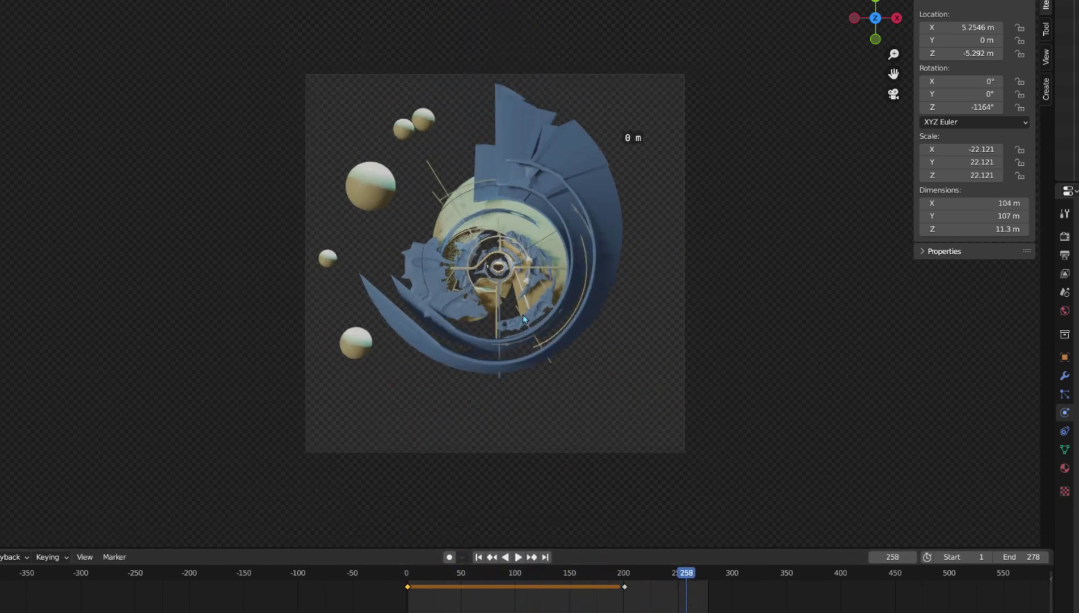